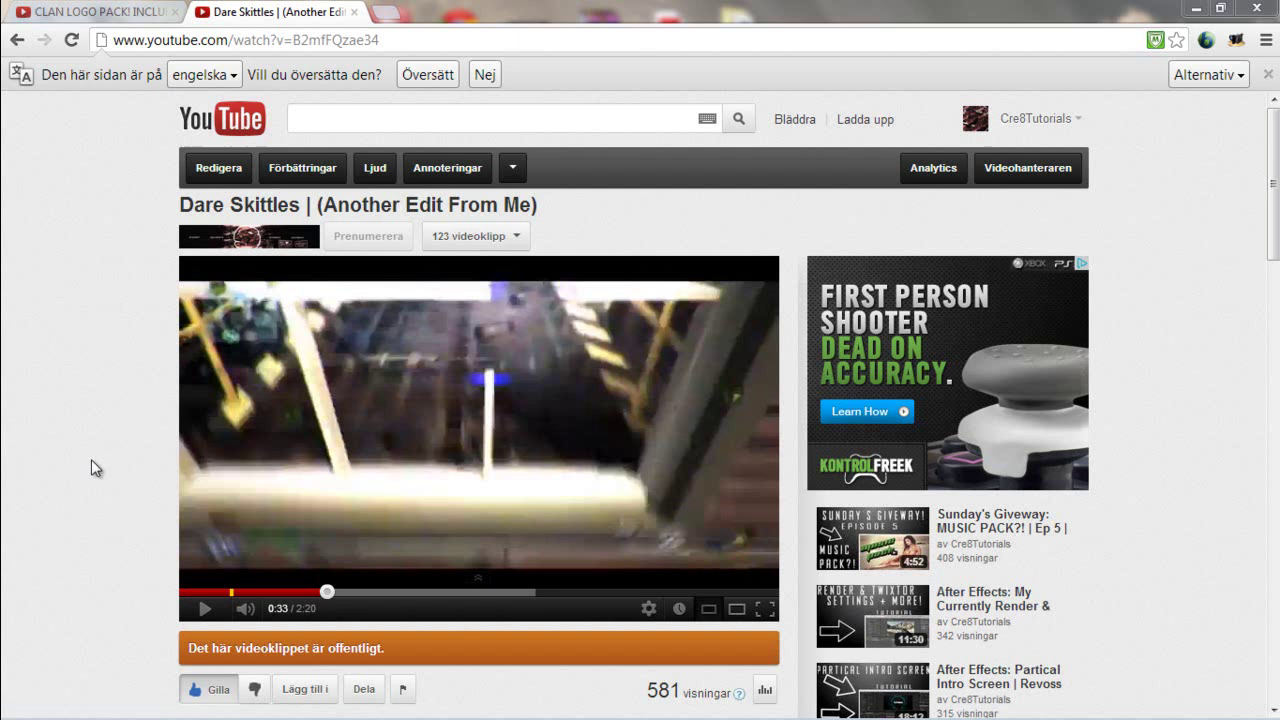
Replay the Dare Skittles logo edit from 0:10 to 0:16, then return to Cinema 4D.
{"action": "left_click", "coordinate": [208, 591]}
{"action": "left_click", "coordinate": [231, 593]}
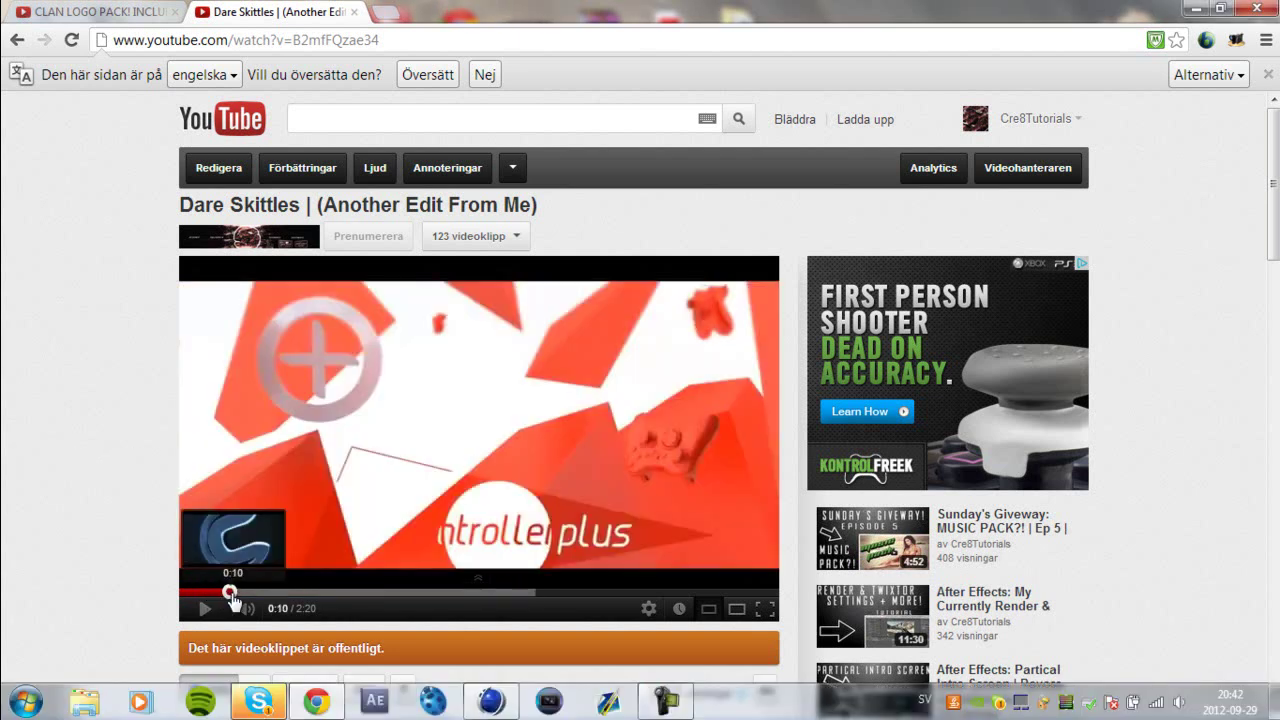
{"action": "left_click", "coordinate": [243, 592]}
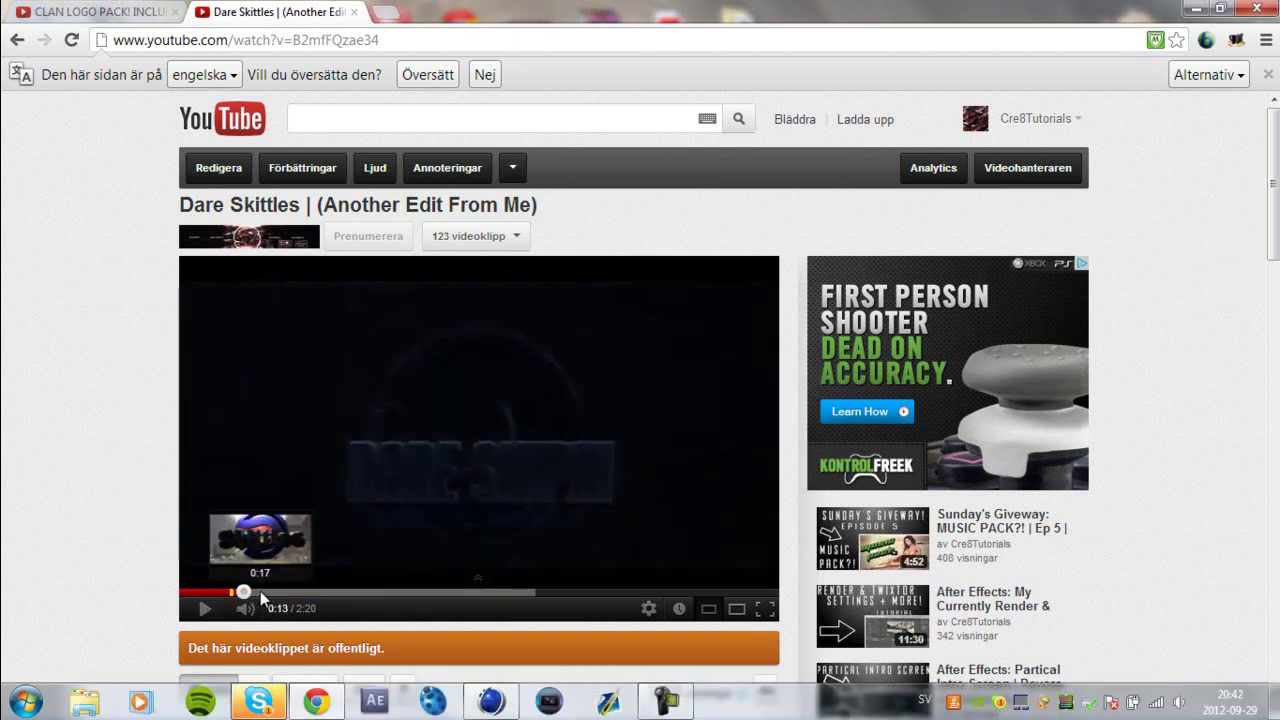
{"action": "left_click", "coordinate": [252, 591]}
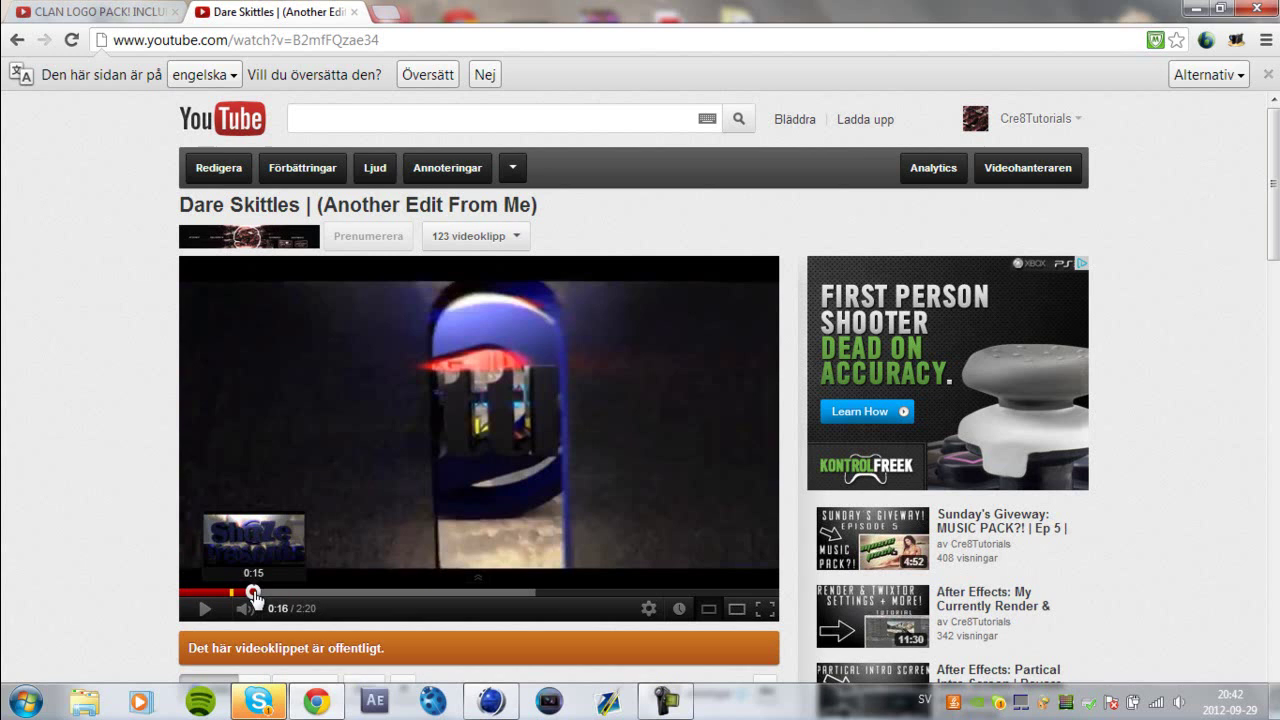
{"action": "left_click", "coordinate": [204, 610]}
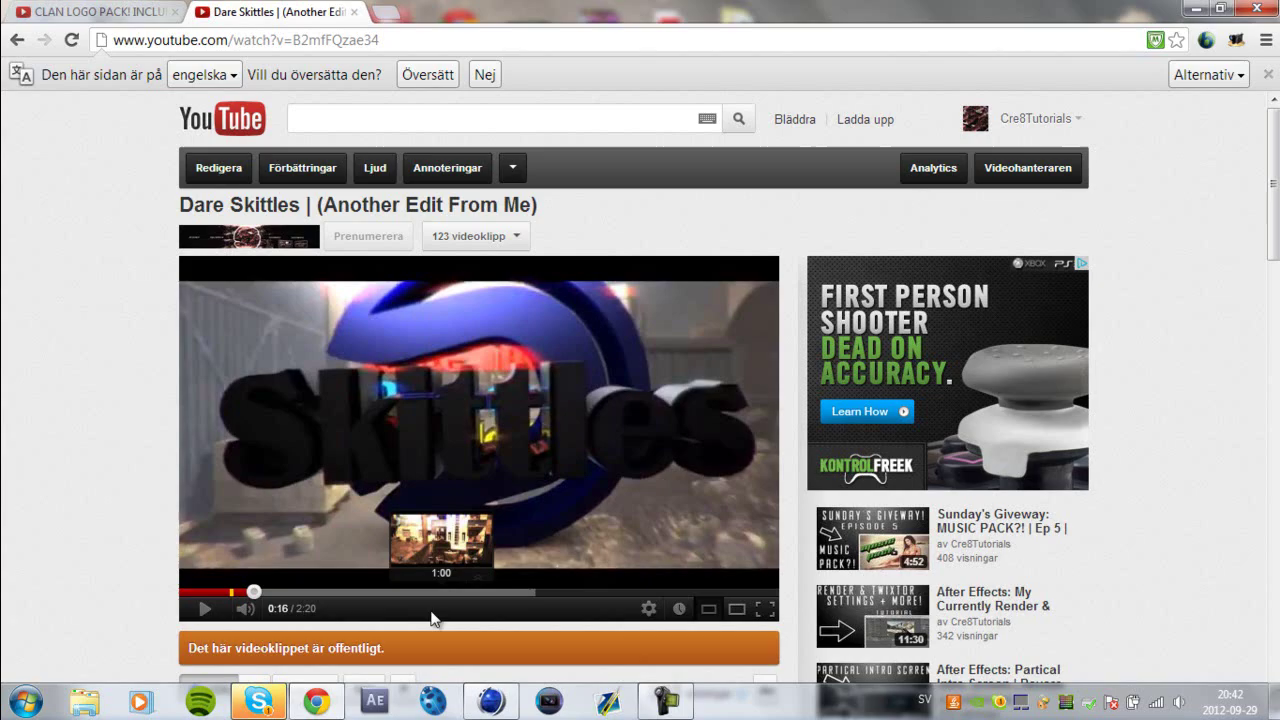
{"action": "left_click", "coordinate": [508, 704]}
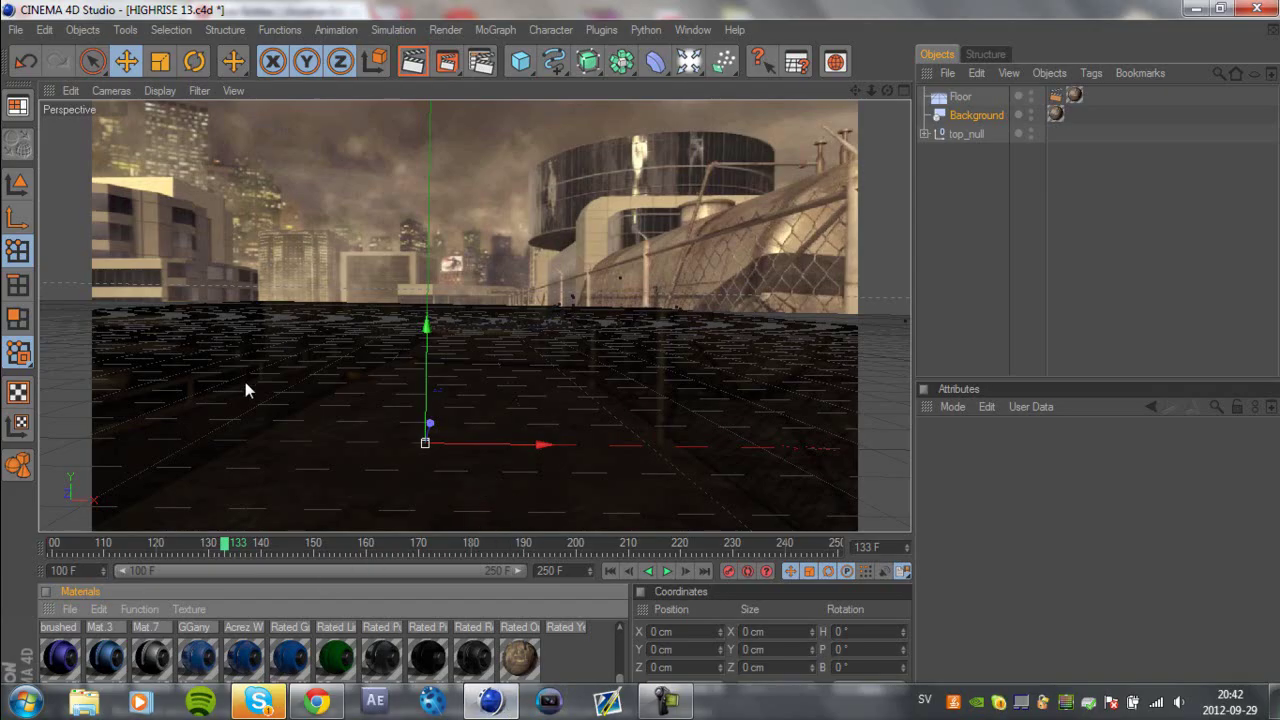
Scrub the rooftop scene's timeline and inspect the Floor, Background and top_null objects.
{"action": "left_click_drag", "start_coordinate": [228, 543], "coordinate": [5, 580]}
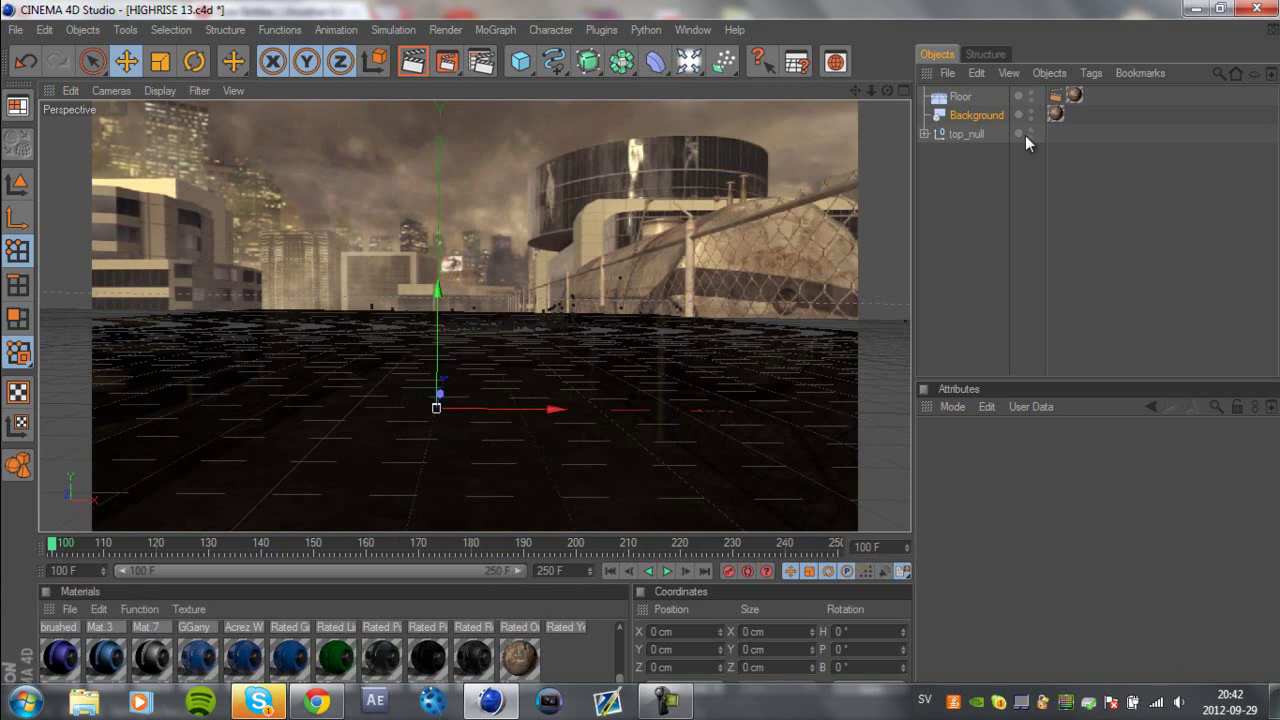
{"action": "left_click", "coordinate": [969, 100]}
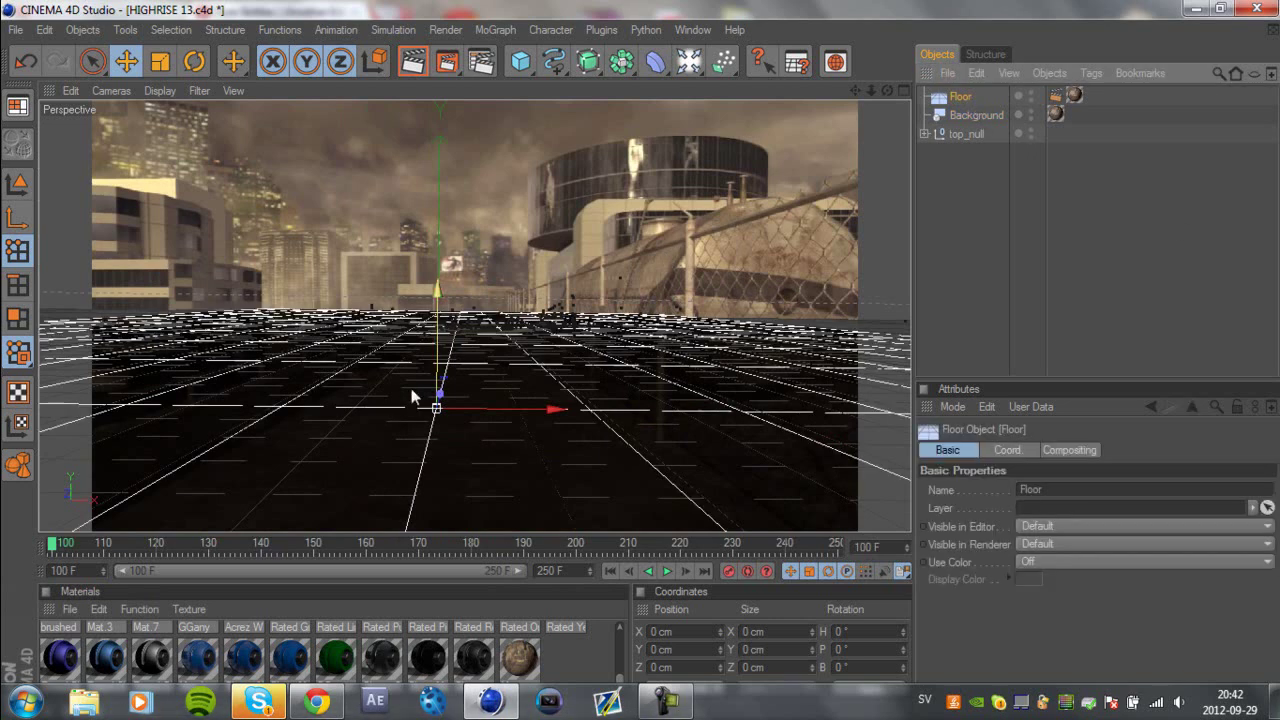
{"action": "left_click", "coordinate": [971, 117]}
{"action": "left_click", "coordinate": [964, 135]}
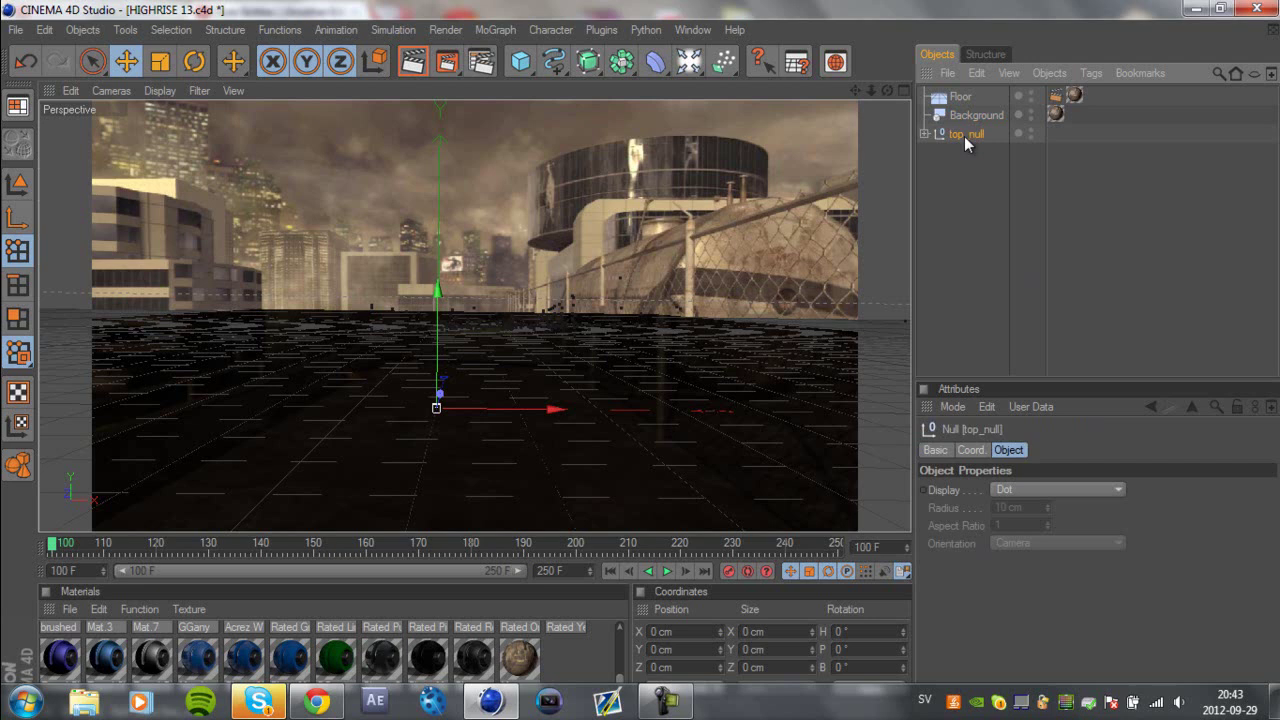
{"action": "left_click_drag", "start_coordinate": [951, 186], "coordinate": [961, 144]}
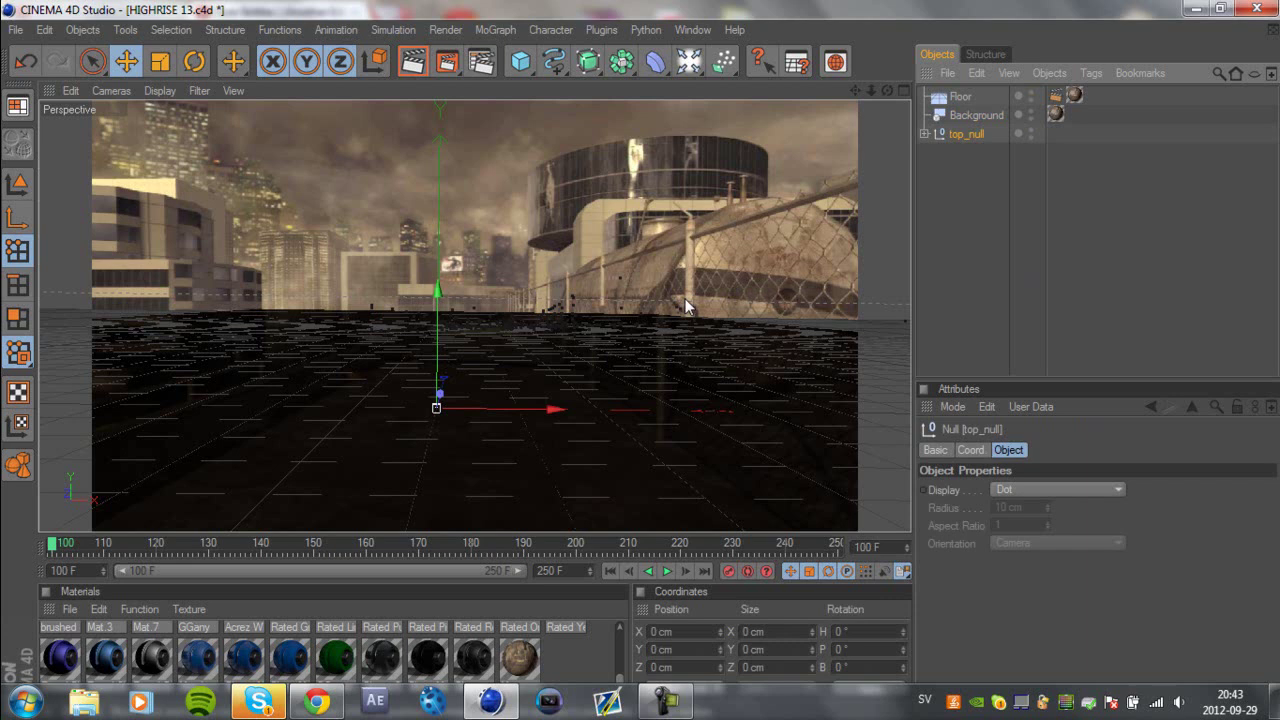
{"action": "left_click", "coordinate": [937, 247]}
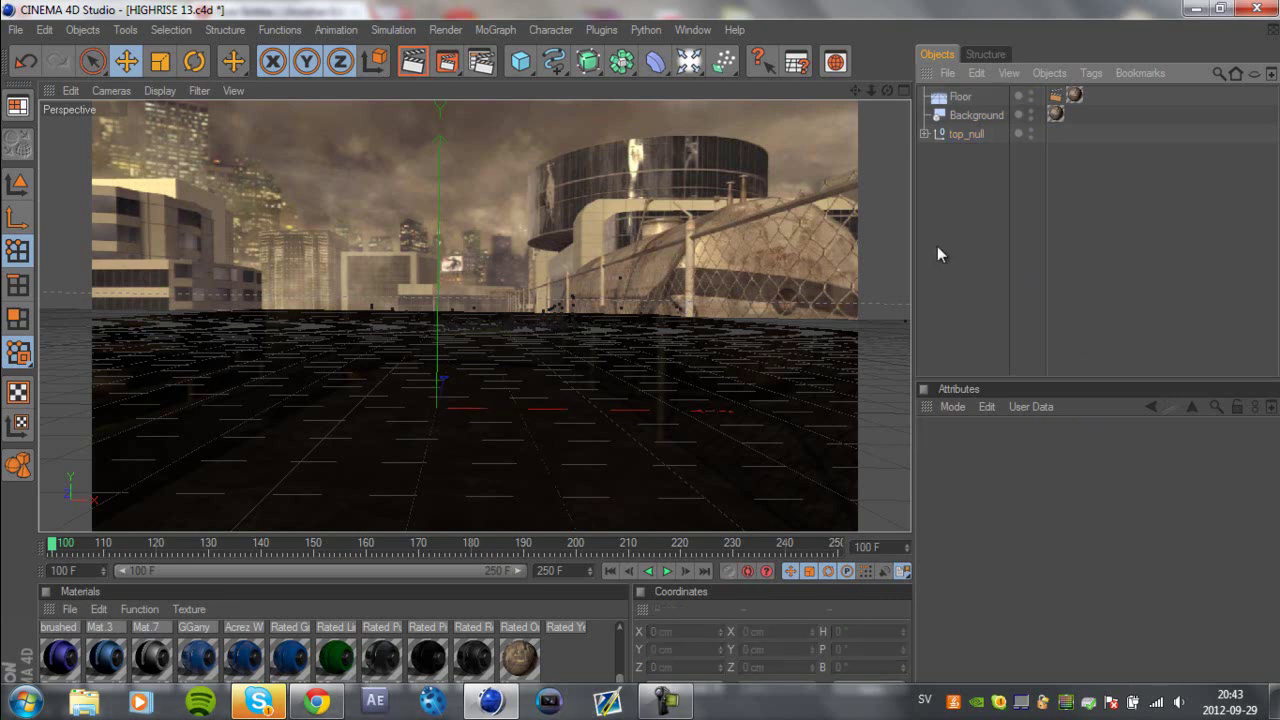
{"action": "left_click", "coordinate": [962, 116]}
Bring the browser back and look over the CLAN LOGO PACK! video page.
{"action": "left_click", "coordinate": [317, 701]}
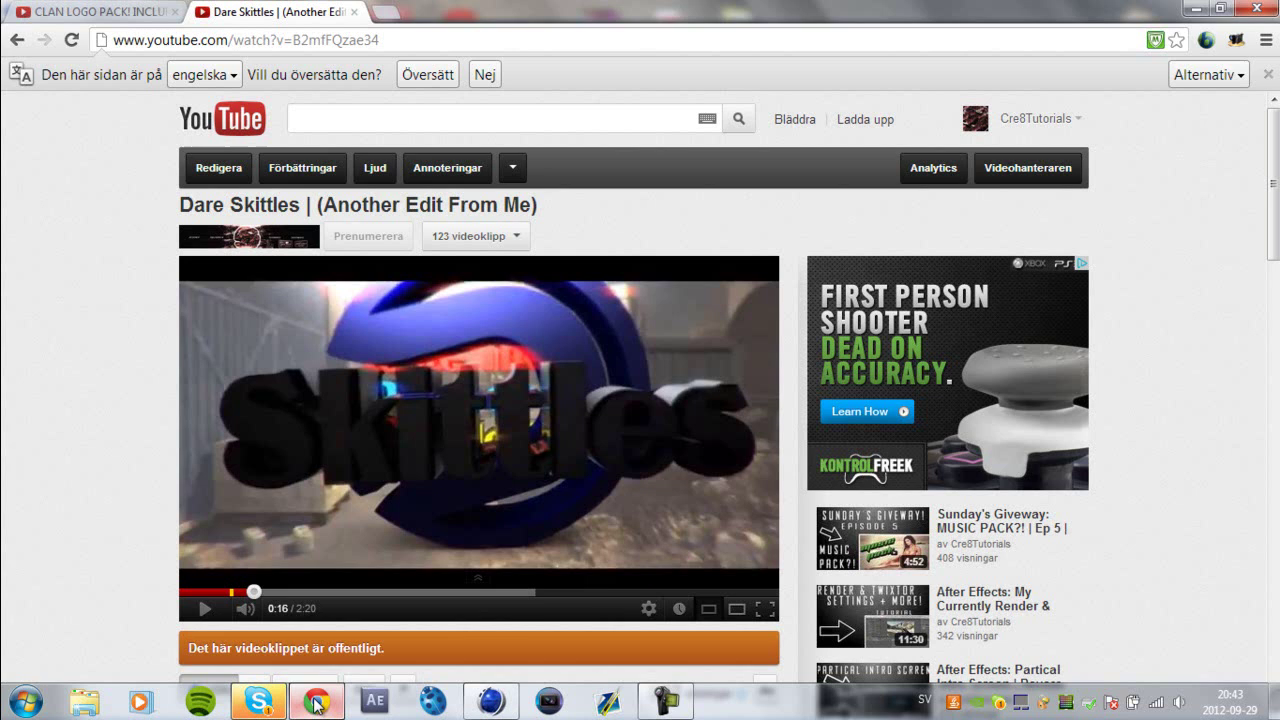
{"action": "left_click", "coordinate": [110, 10]}
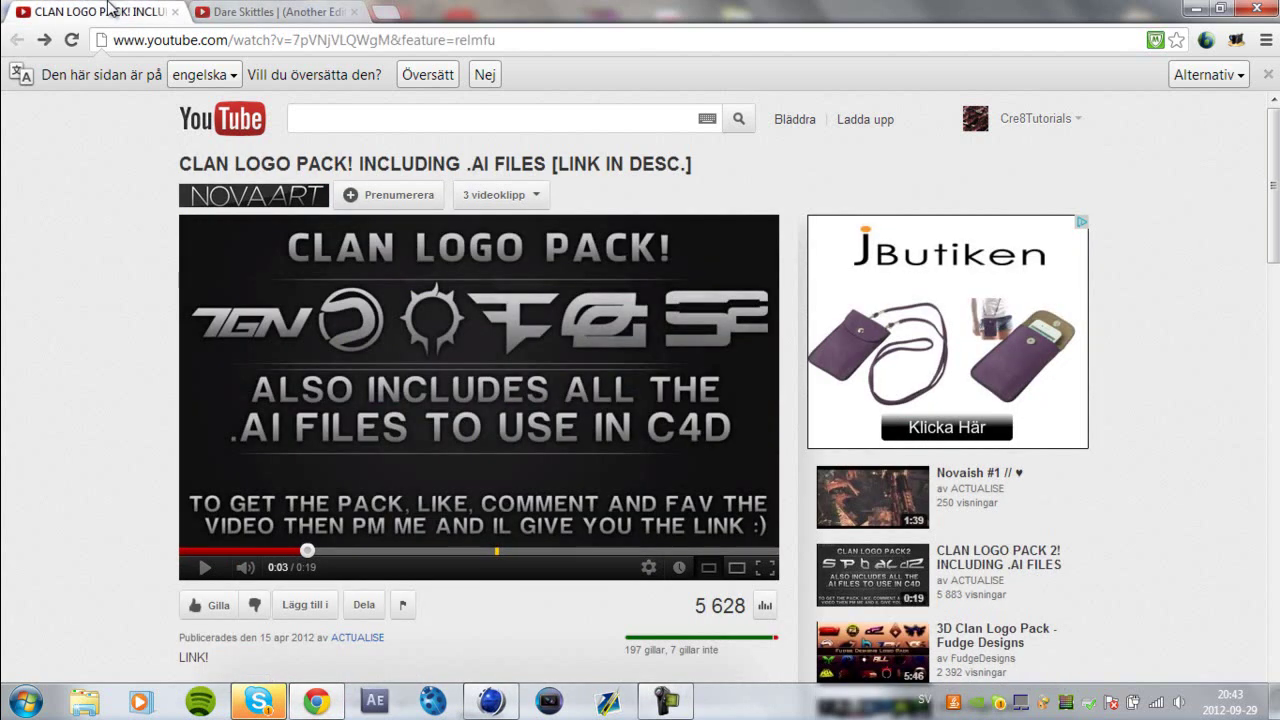
{"action": "left_click_drag", "start_coordinate": [182, 163], "coordinate": [844, 160]}
{"action": "left_click", "coordinate": [845, 156]}
{"action": "left_click", "coordinate": [551, 40]}
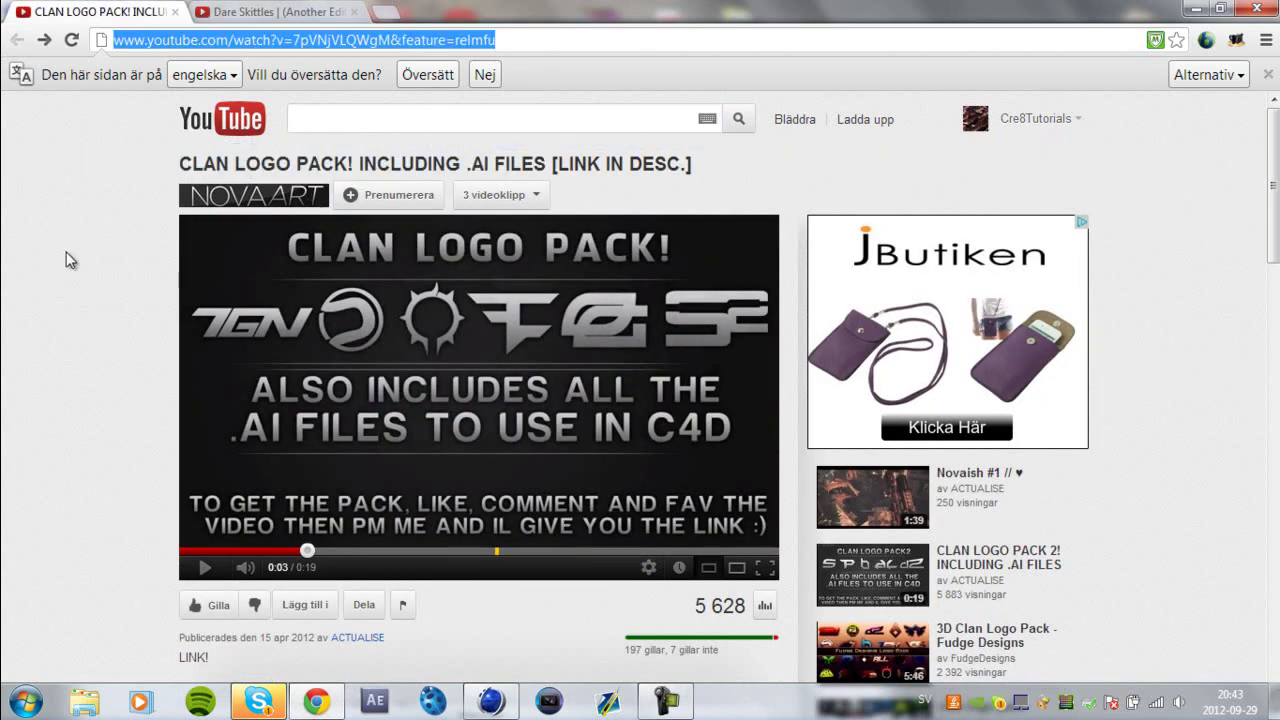
{"action": "left_click", "coordinate": [63, 257]}
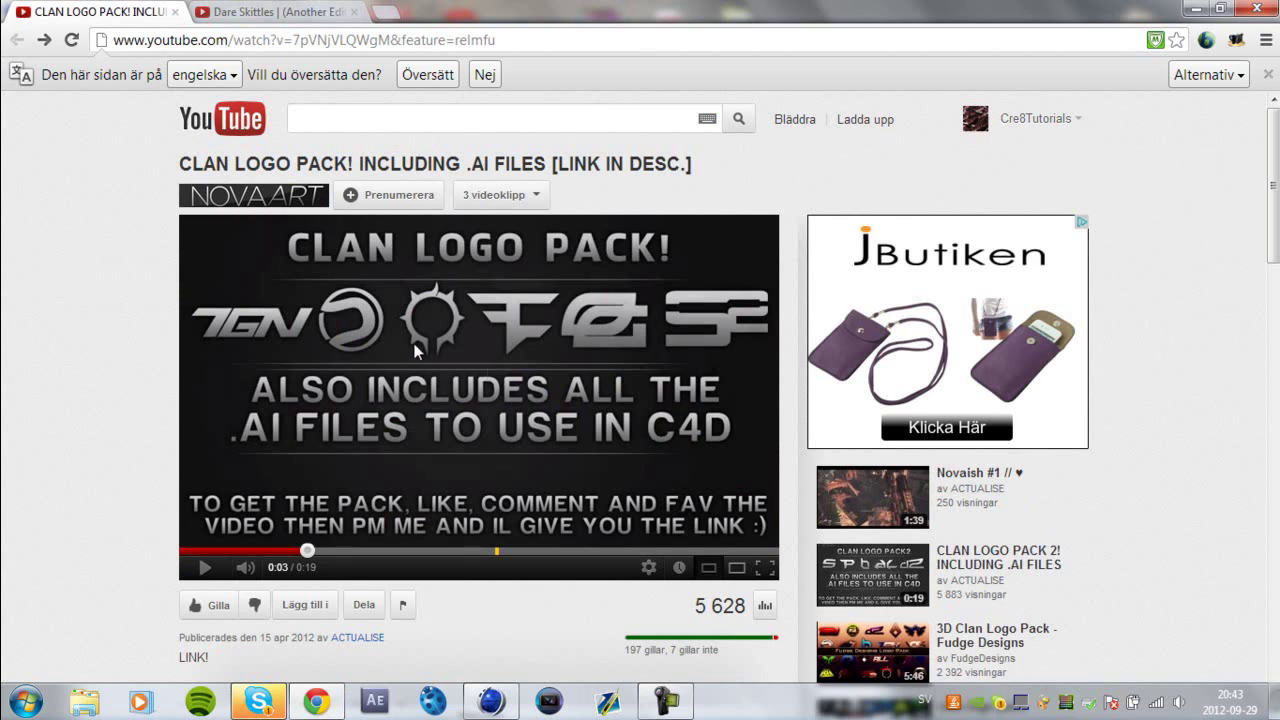
{"action": "scroll", "coordinate": [416, 350], "scroll_direction": "down", "scroll_amount": 4}
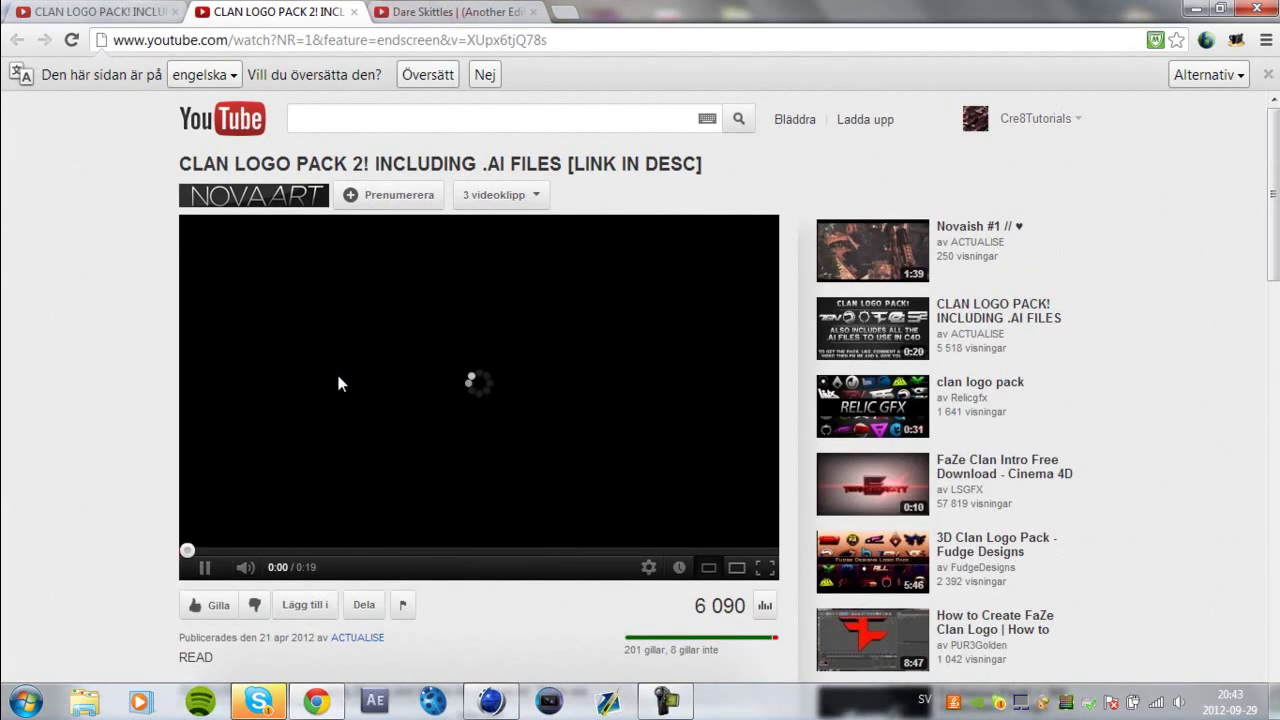
Switch between the Dare Skittles and logo pack tabs and pause CLAN LOGO PACK 2!
{"action": "left_click", "coordinate": [475, 8]}
{"action": "left_click", "coordinate": [252, 11]}
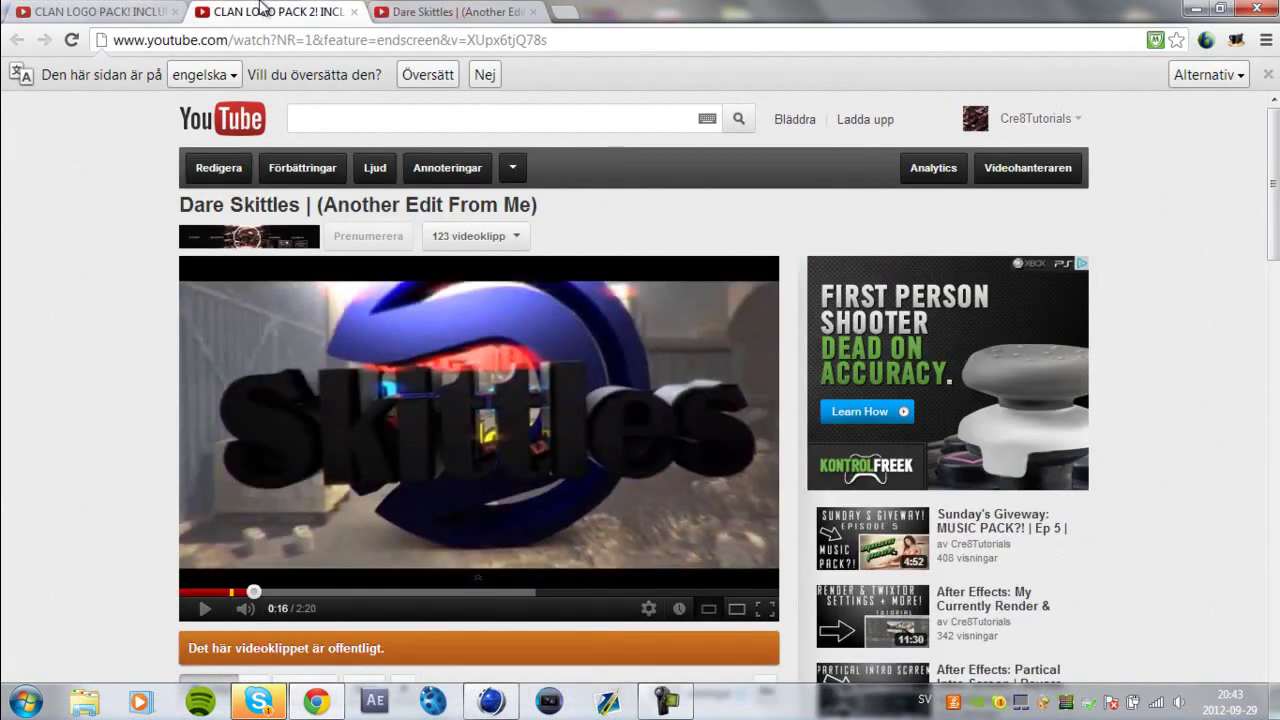
{"action": "left_click", "coordinate": [60, 14]}
{"action": "scroll", "coordinate": [422, 328], "scroll_direction": "up", "scroll_amount": 3}
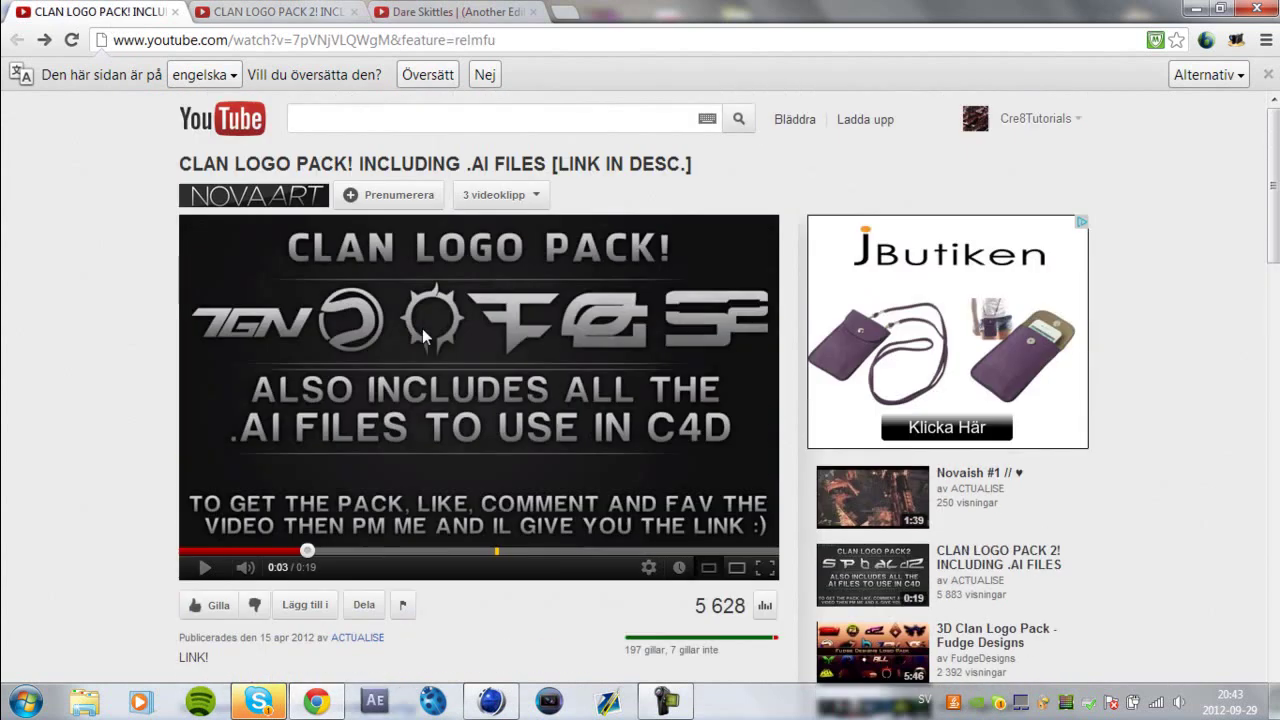
{"action": "left_click", "coordinate": [281, 8]}
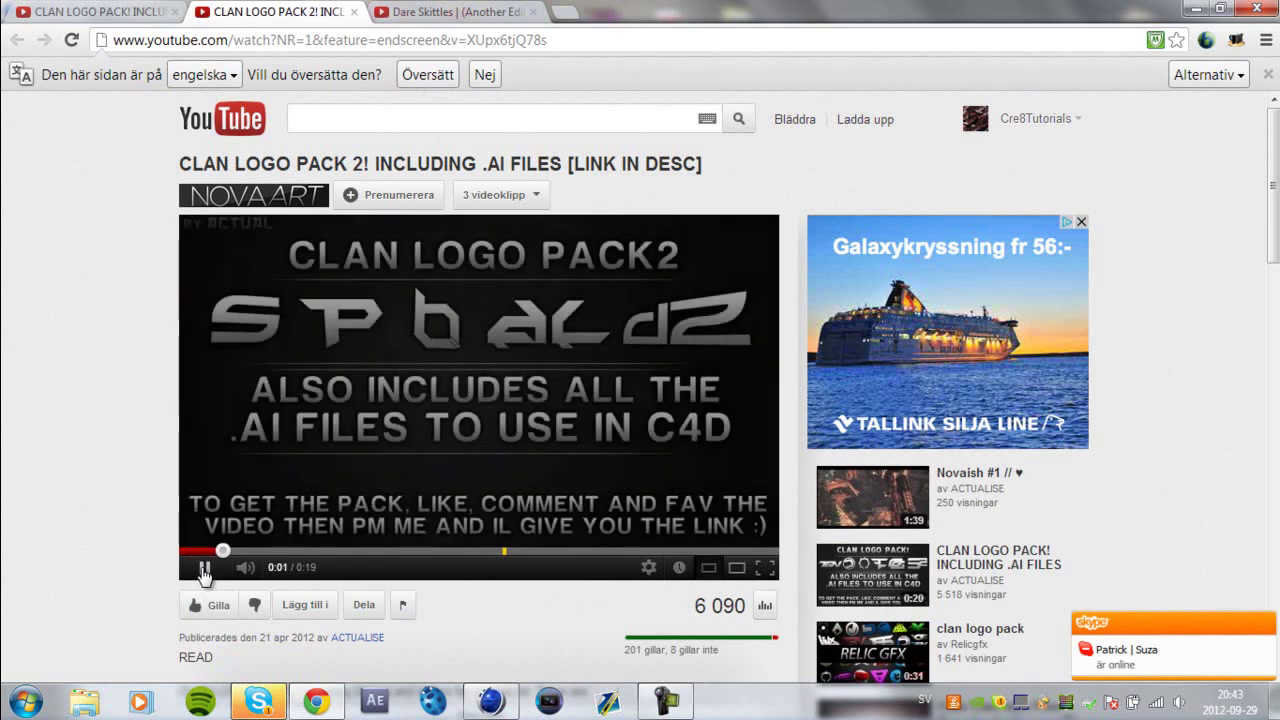
{"action": "left_click", "coordinate": [204, 569]}
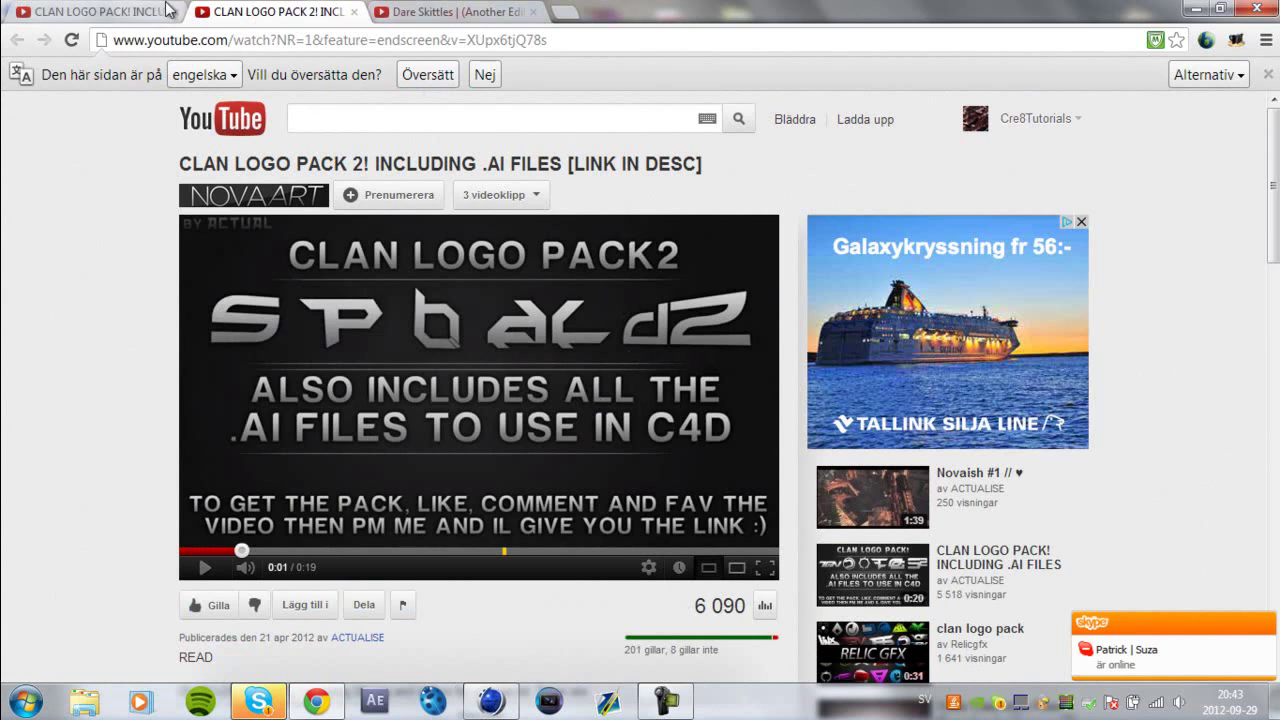
Compare CLAN LOGO PACK! against CLAN LOGO PACK 2!, then minimise Chrome.
{"action": "left_click", "coordinate": [86, 10]}
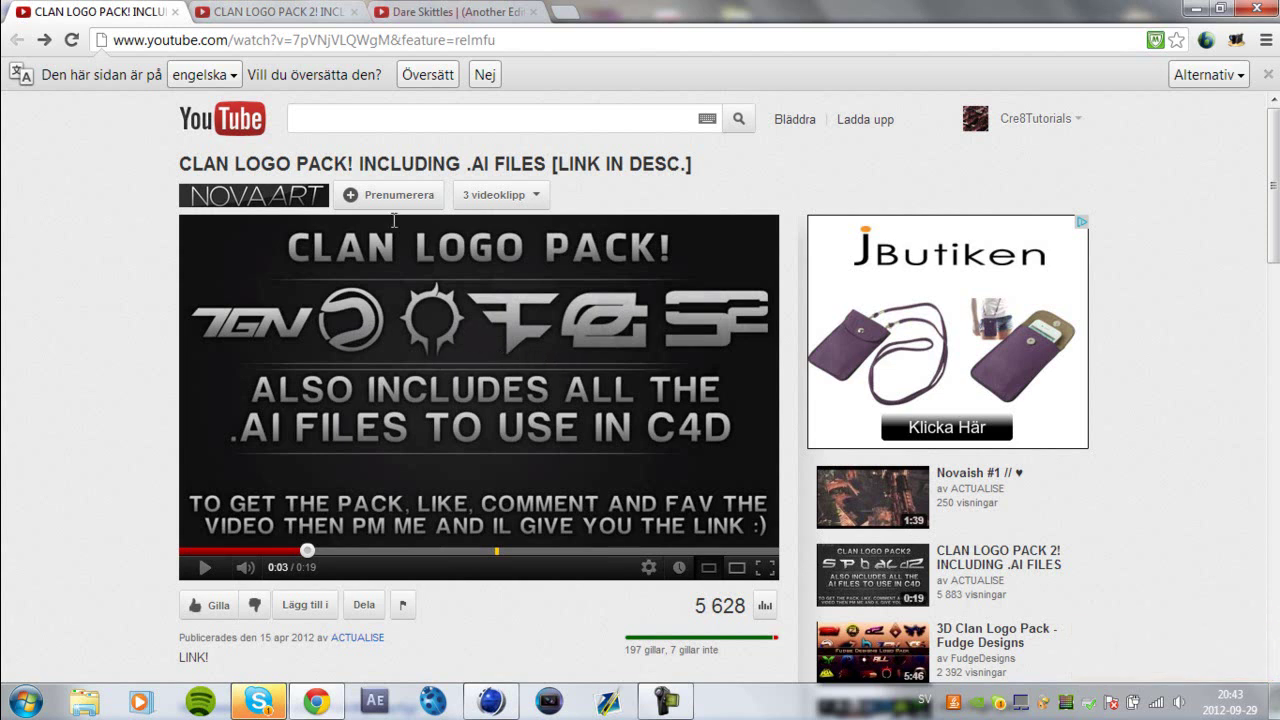
{"action": "left_click", "coordinate": [300, 10]}
{"action": "left_click", "coordinate": [118, 8]}
{"action": "key", "text": "ctrl+Tab"}
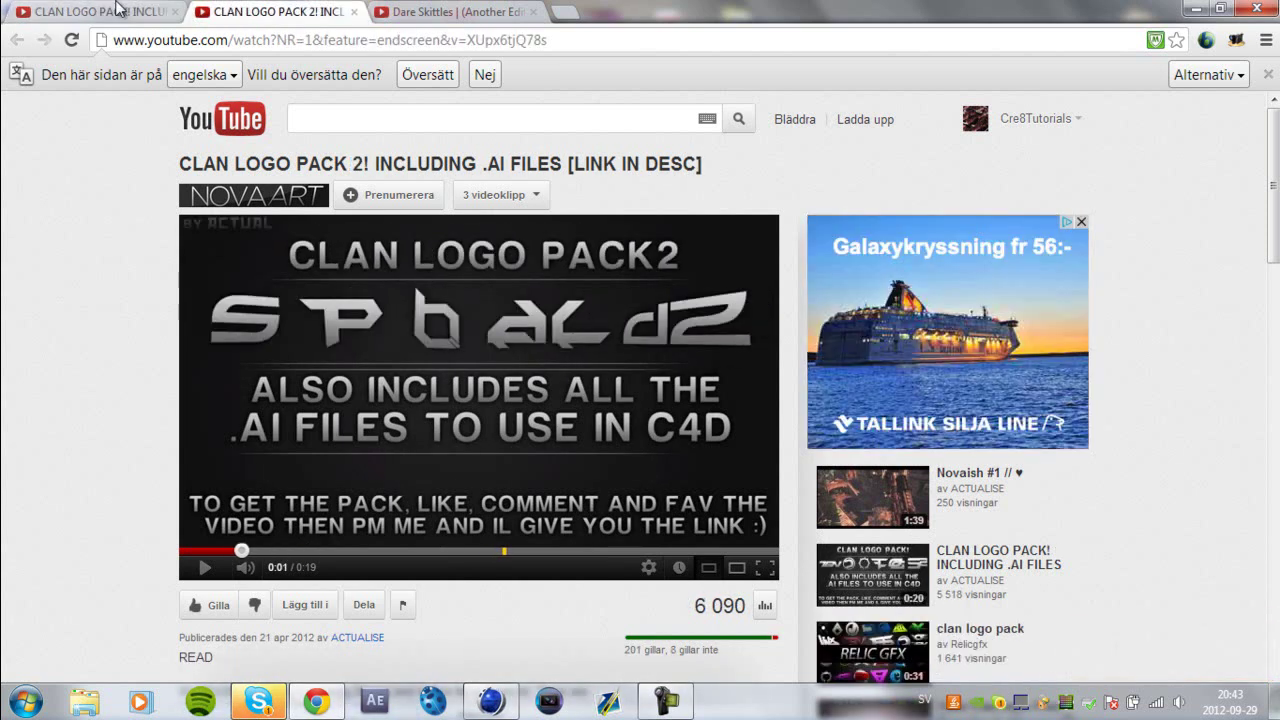
{"action": "left_click", "coordinate": [118, 10]}
{"action": "left_click", "coordinate": [255, 10]}
{"action": "left_click", "coordinate": [145, 10]}
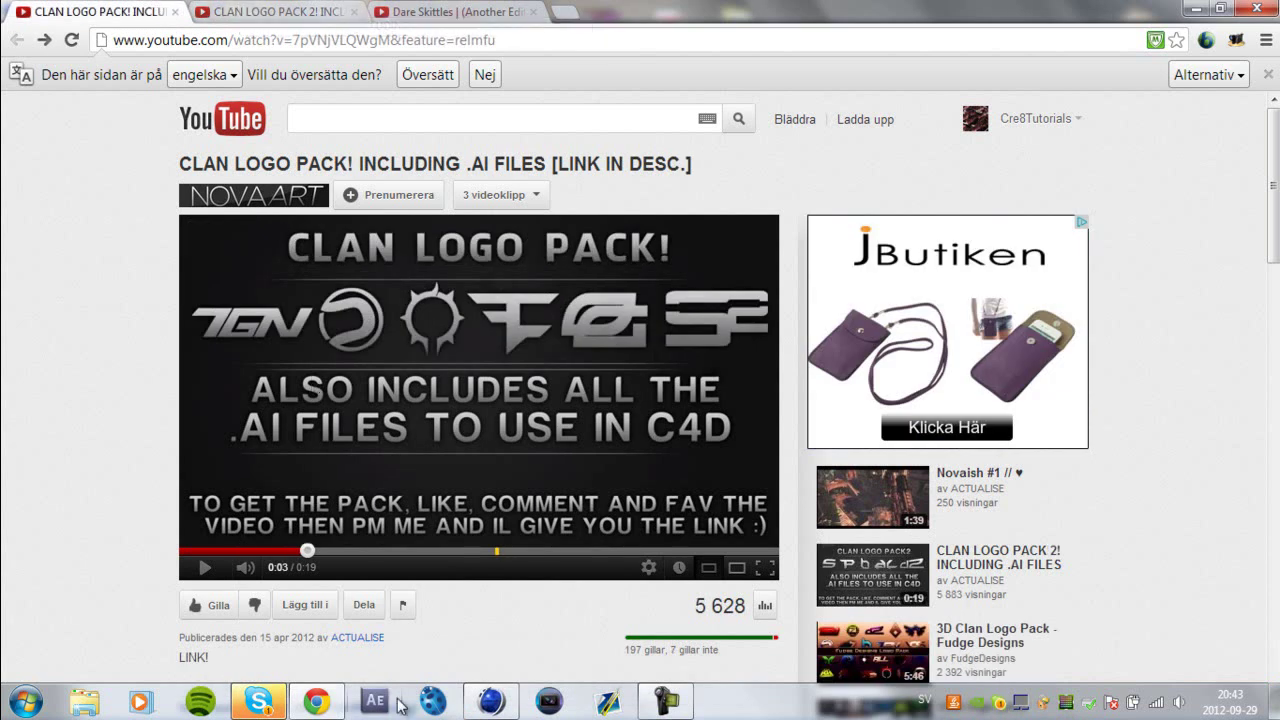
{"action": "left_click", "coordinate": [1194, 8]}
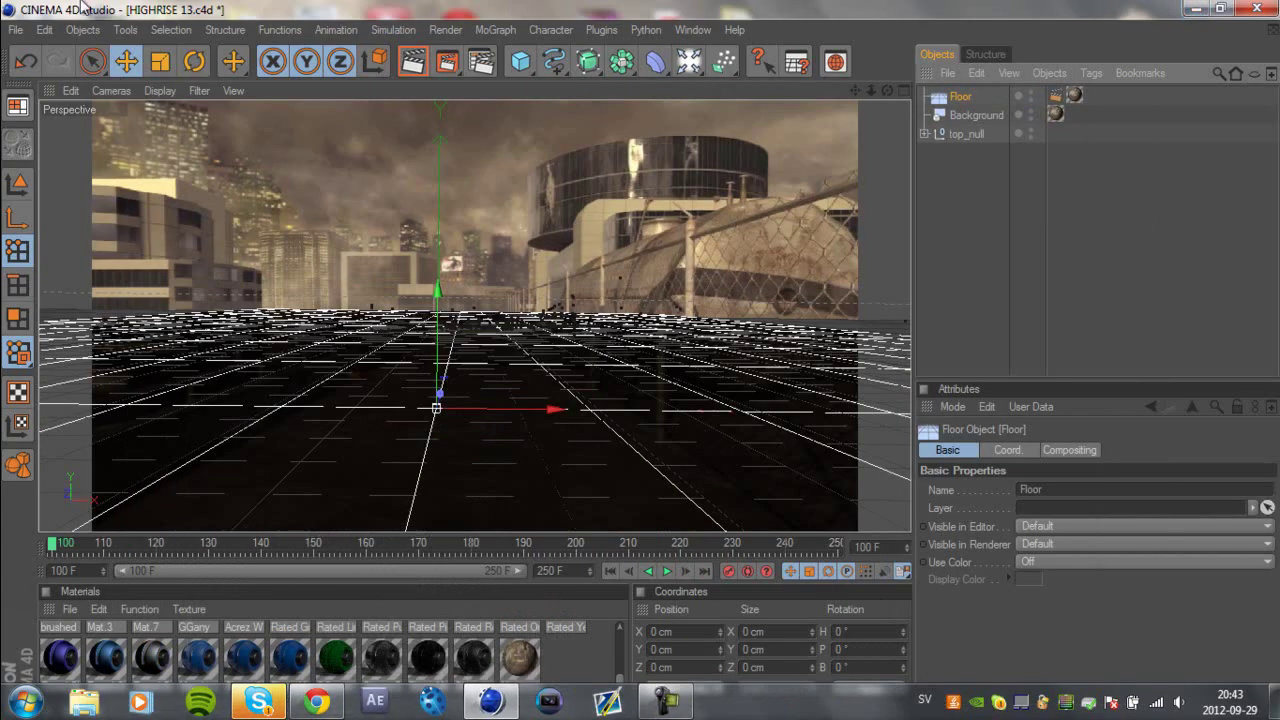
Start a File > Merge and browse to the Desktop folder.
{"action": "left_click", "coordinate": [18, 30]}
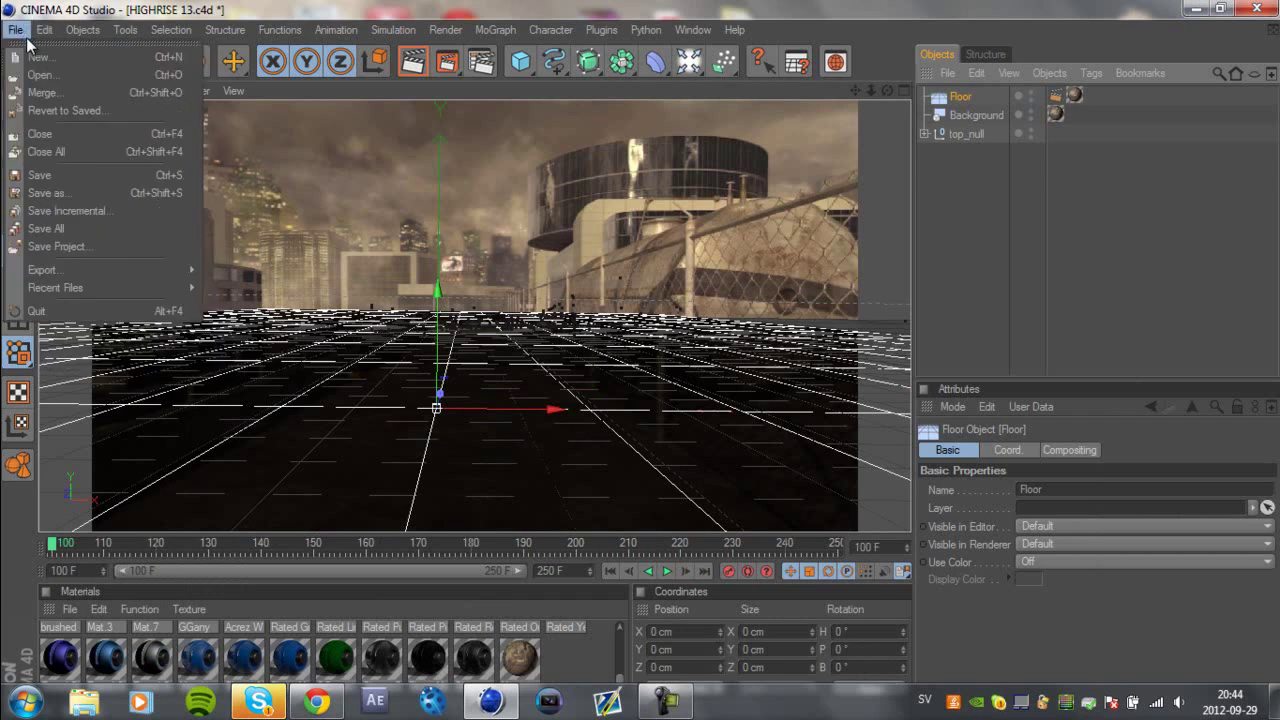
{"action": "left_click", "coordinate": [26, 40]}
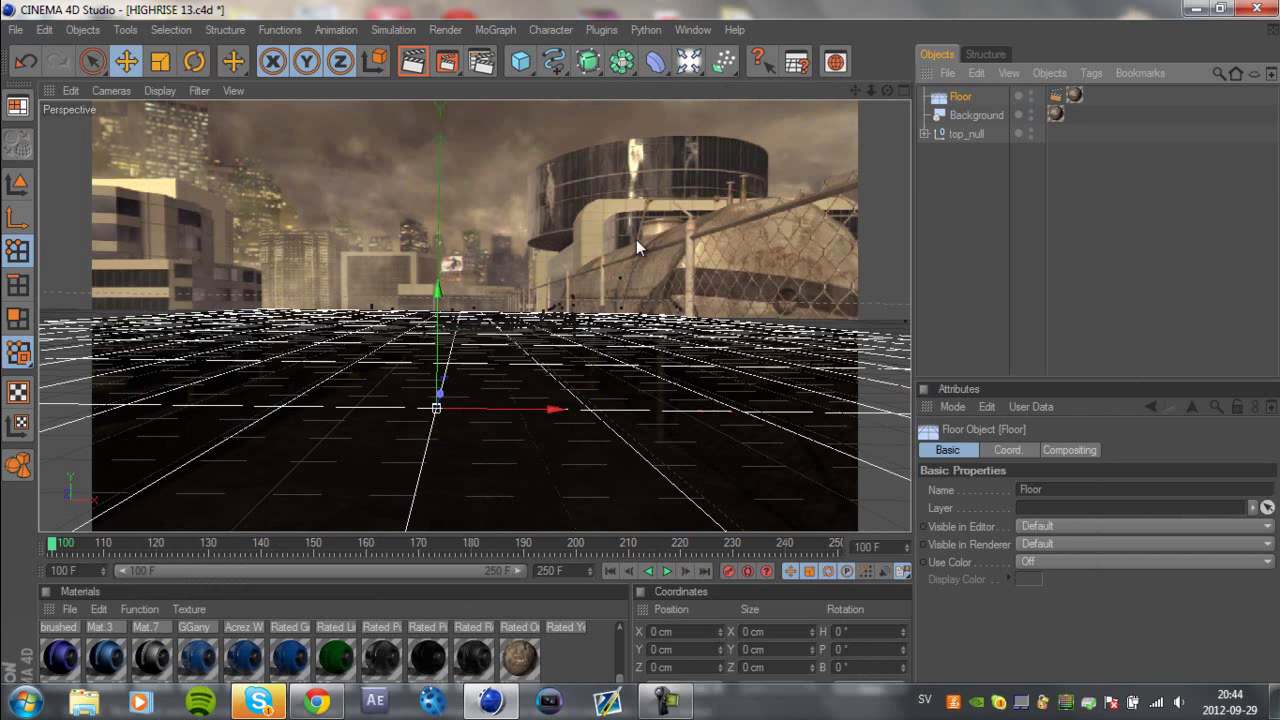
{"action": "left_click", "coordinate": [16, 36]}
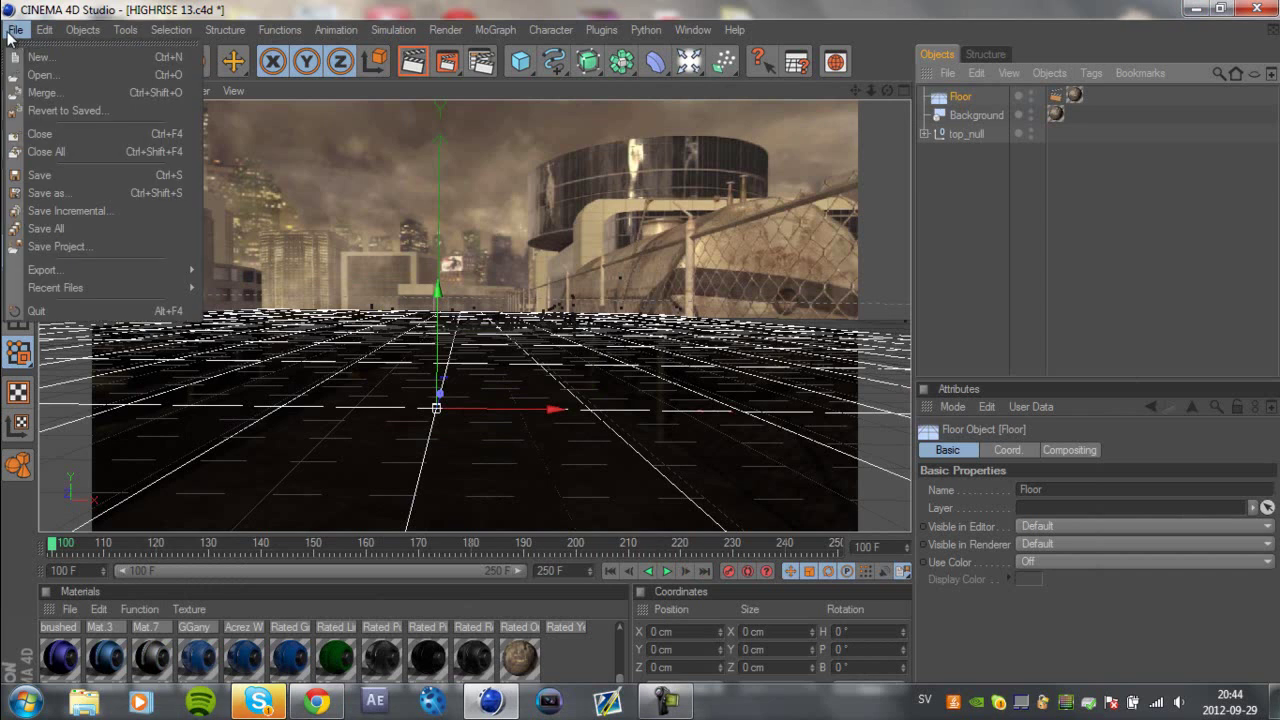
{"action": "left_click", "coordinate": [60, 93]}
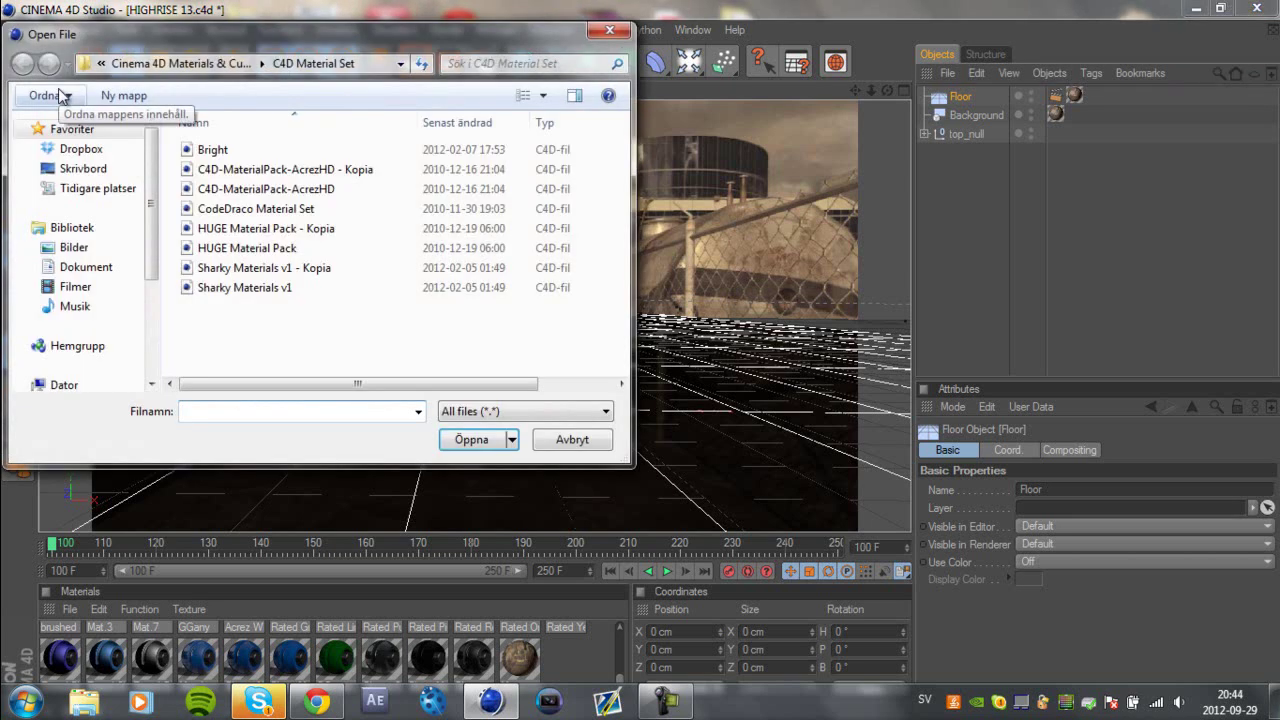
{"action": "left_click", "coordinate": [83, 170]}
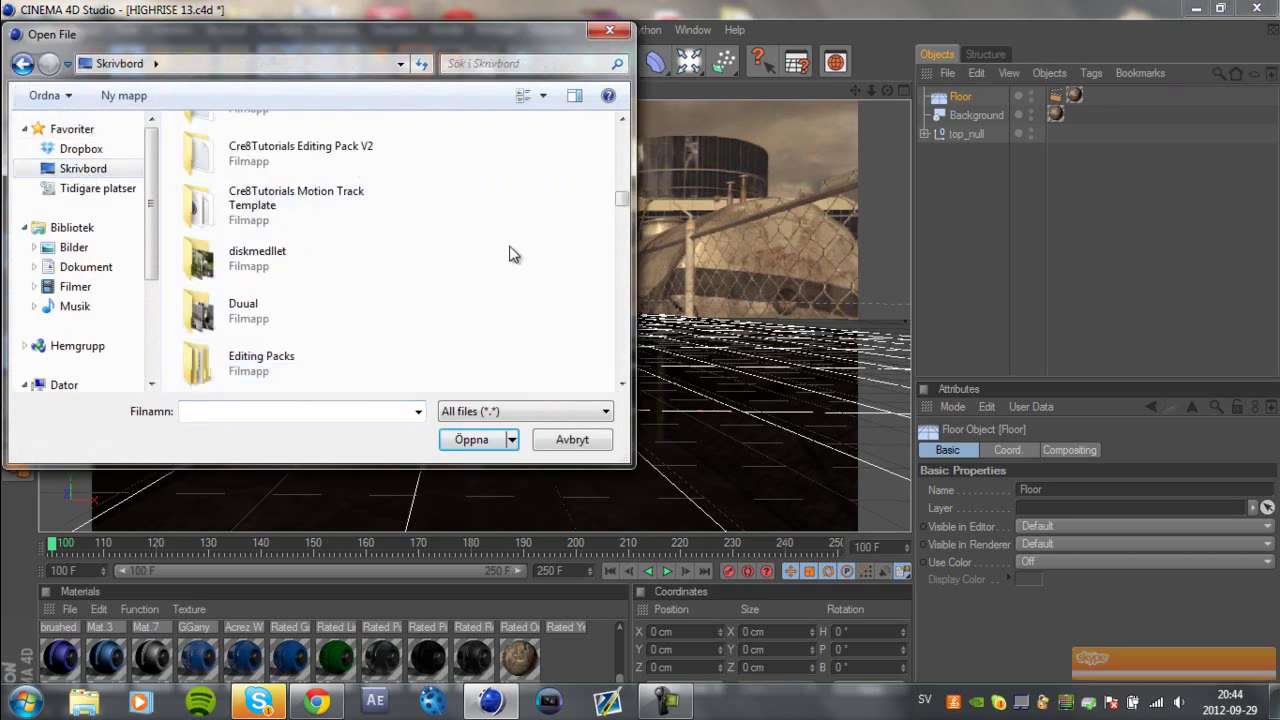
Scroll through the Desktop file list and close the dialog without opening anything.
{"action": "scroll", "coordinate": [511, 252], "scroll_direction": "down", "scroll_amount": 10}
{"action": "scroll", "coordinate": [511, 254], "scroll_direction": "down", "scroll_amount": 6}
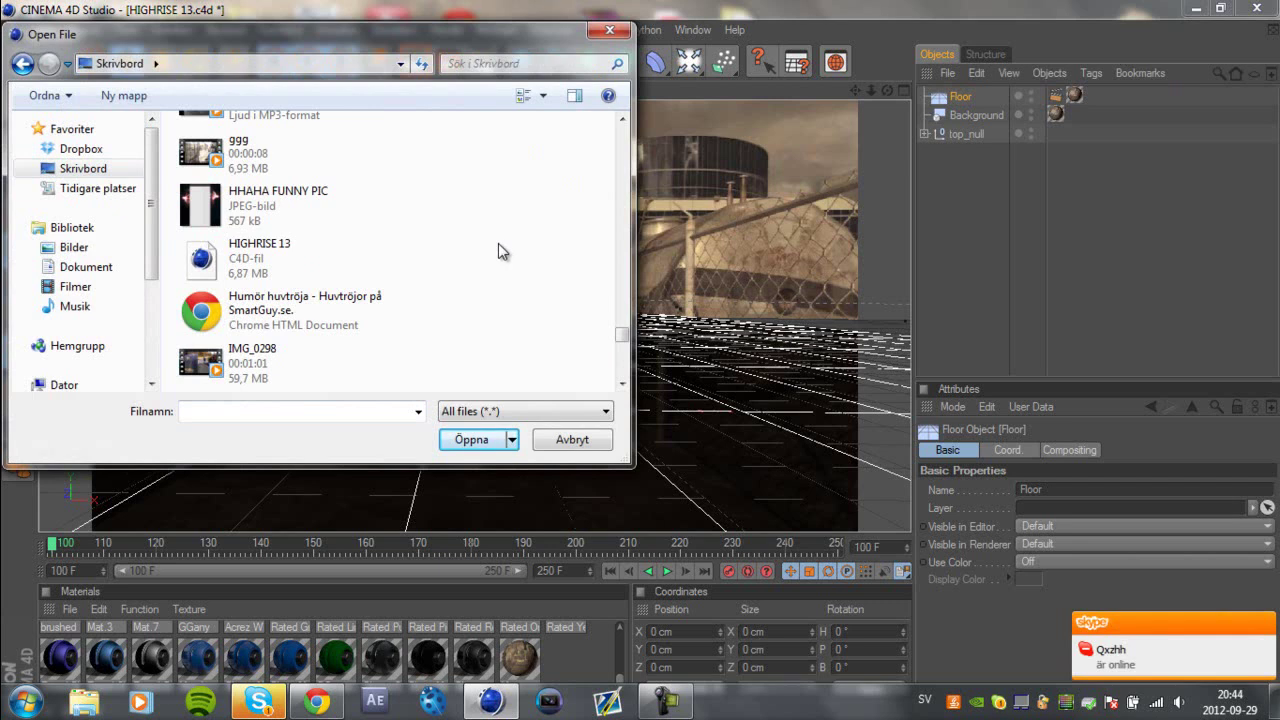
{"action": "scroll", "coordinate": [490, 245], "scroll_direction": "down", "scroll_amount": 5}
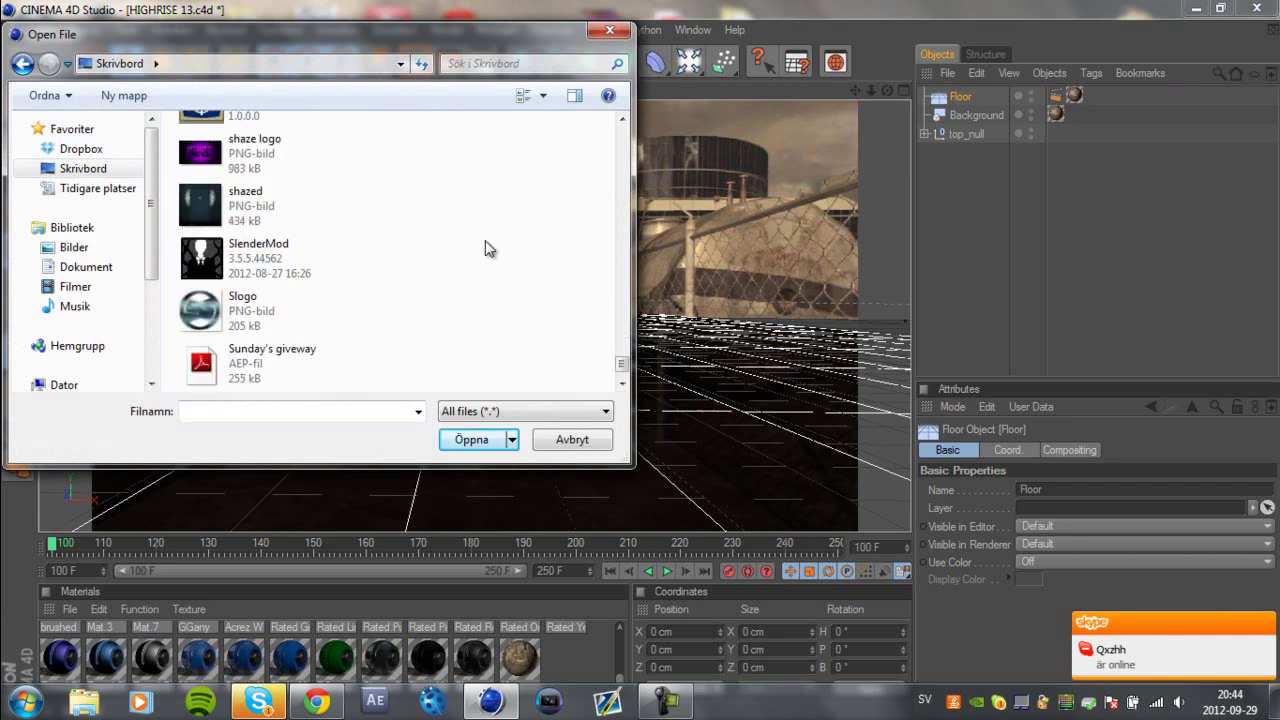
{"action": "scroll", "coordinate": [485, 245], "scroll_direction": "up", "scroll_amount": 3}
{"action": "scroll", "coordinate": [485, 245], "scroll_direction": "down", "scroll_amount": 3}
{"action": "scroll", "coordinate": [485, 240], "scroll_direction": "up", "scroll_amount": 15}
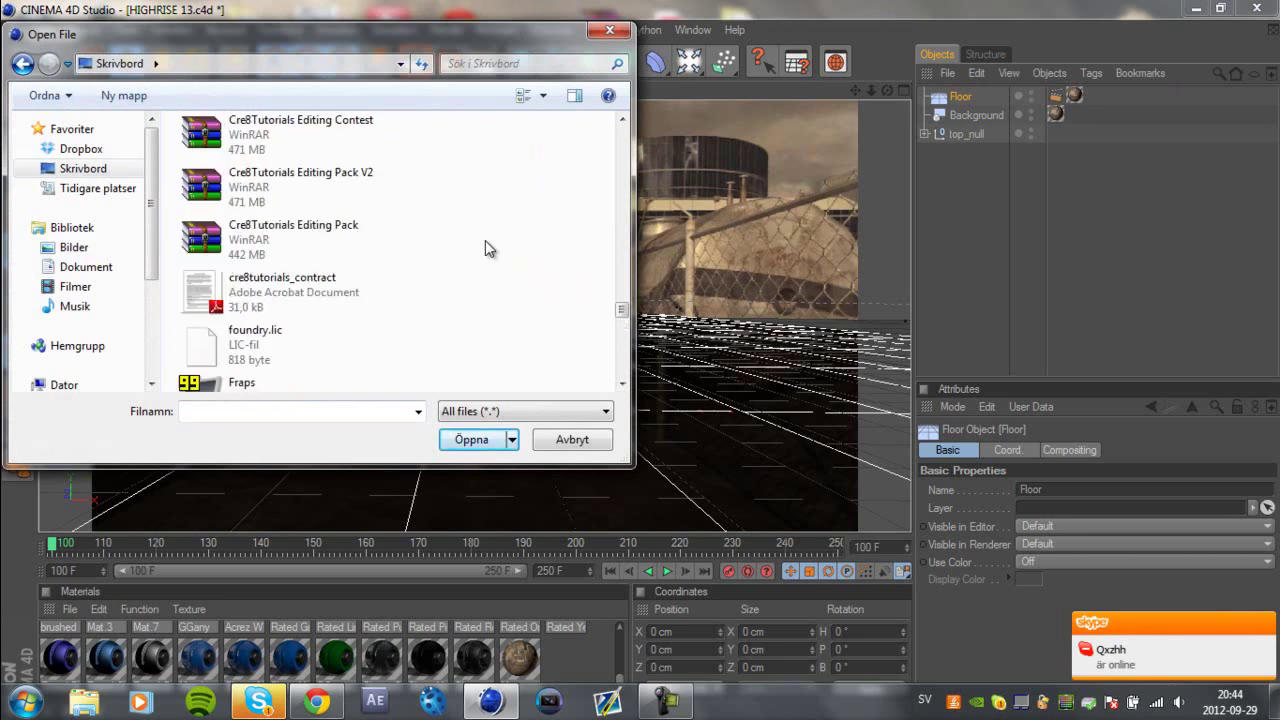
{"action": "scroll", "coordinate": [482, 247], "scroll_direction": "up", "scroll_amount": 10}
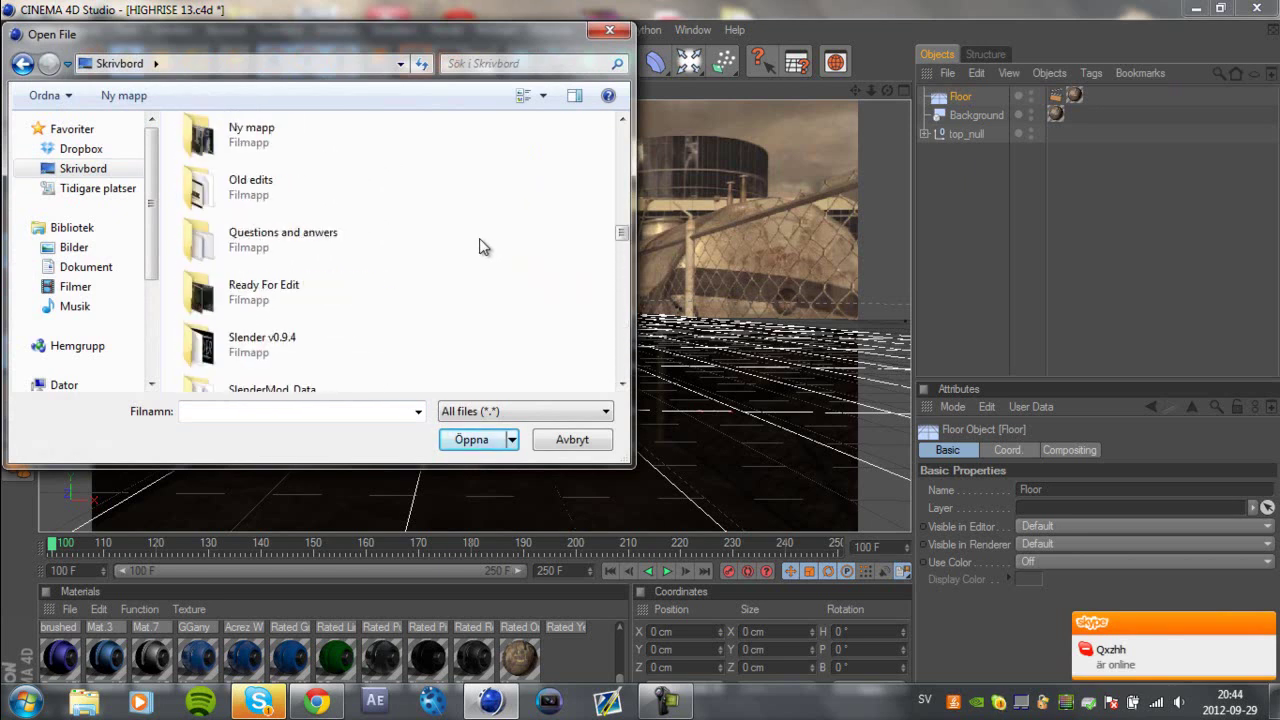
{"action": "scroll", "coordinate": [480, 246], "scroll_direction": "up", "scroll_amount": 8}
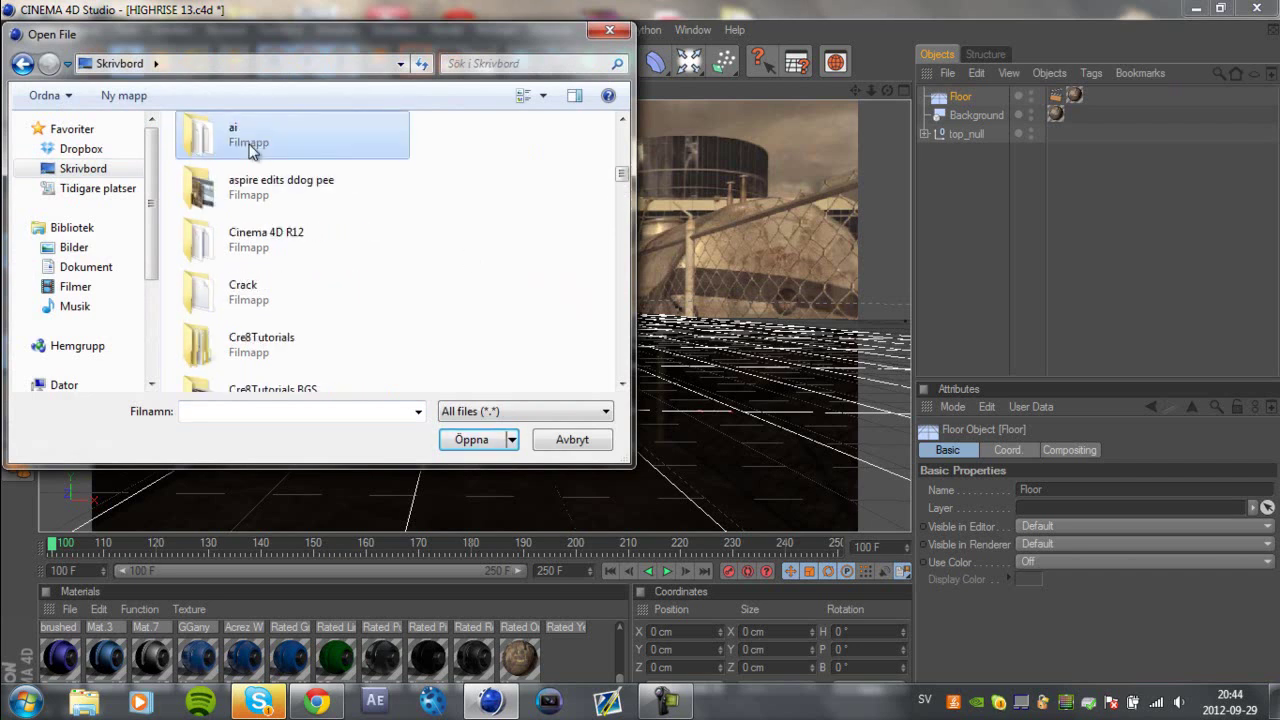
{"action": "scroll", "coordinate": [371, 110], "scroll_direction": "up", "scroll_amount": 1}
{"action": "left_click", "coordinate": [609, 30]}
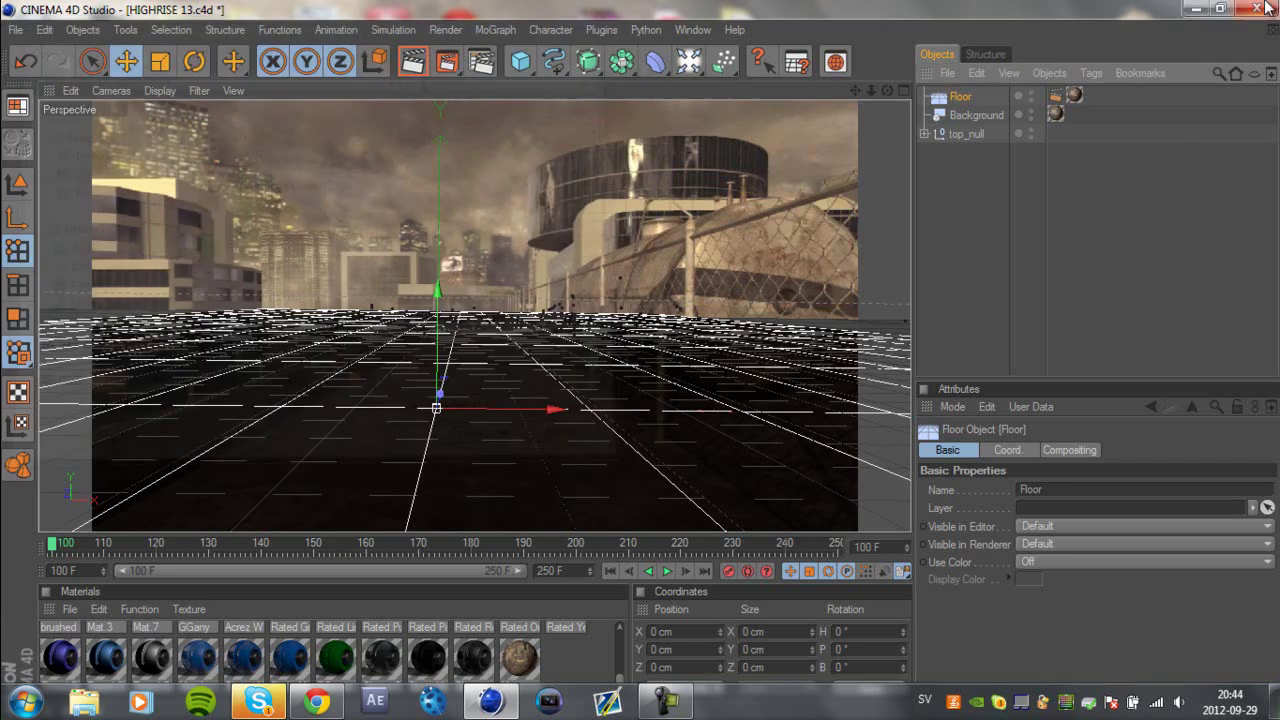
Minimise Cinema 4D and drag the ai folder beside the 2D folder on the desktop.
{"action": "left_click", "coordinate": [1196, 8]}
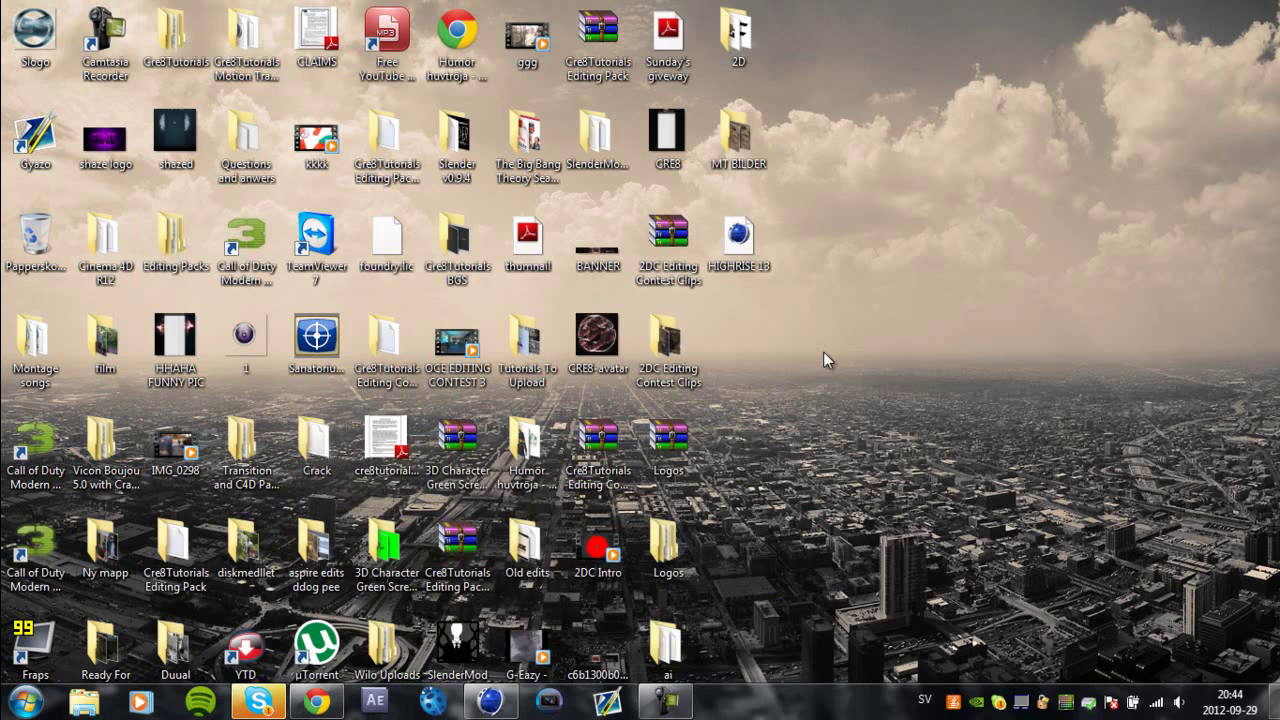
{"action": "left_click_drag", "start_coordinate": [668, 642], "coordinate": [880, 140]}
{"action": "left_click_drag", "start_coordinate": [737, 34], "coordinate": [950, 138]}
{"action": "left_click_drag", "start_coordinate": [998, 220], "coordinate": [900, 176]}
Check the ai folder's logo files, line it up with 2D in the top row, and return to Cinema 4D.
{"action": "double_click", "coordinate": [878, 135]}
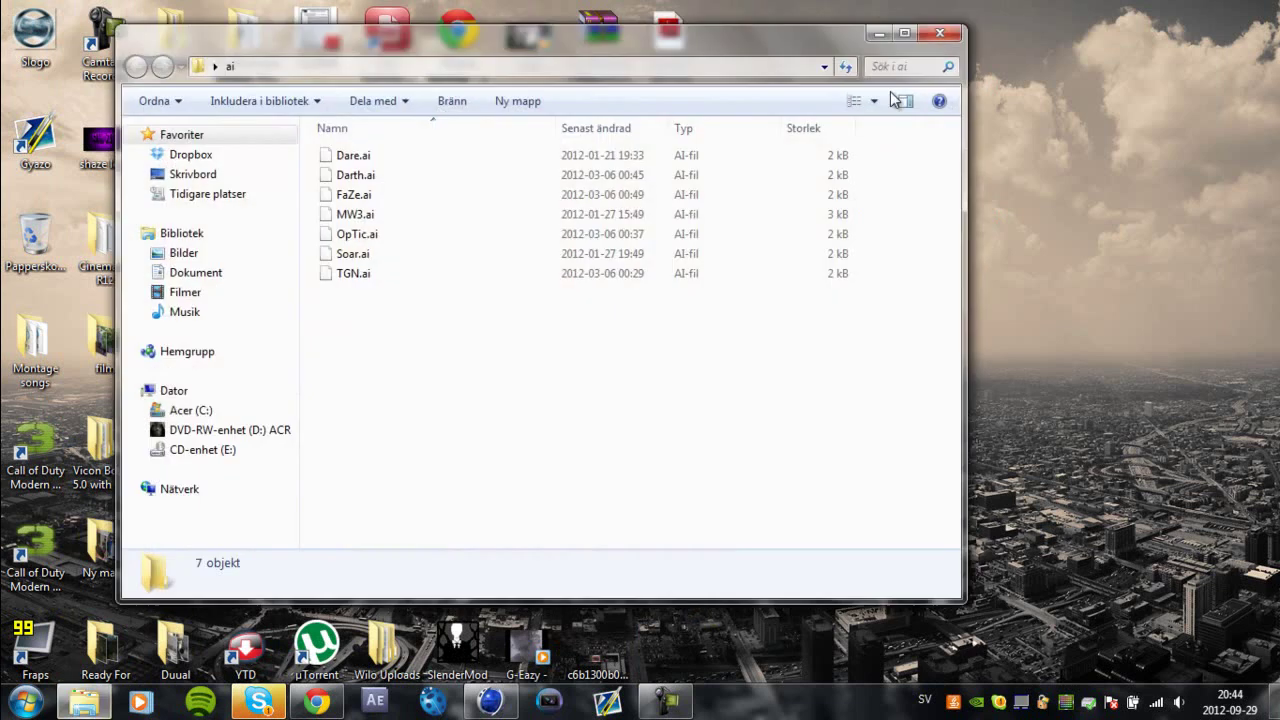
{"action": "left_click", "coordinate": [940, 33]}
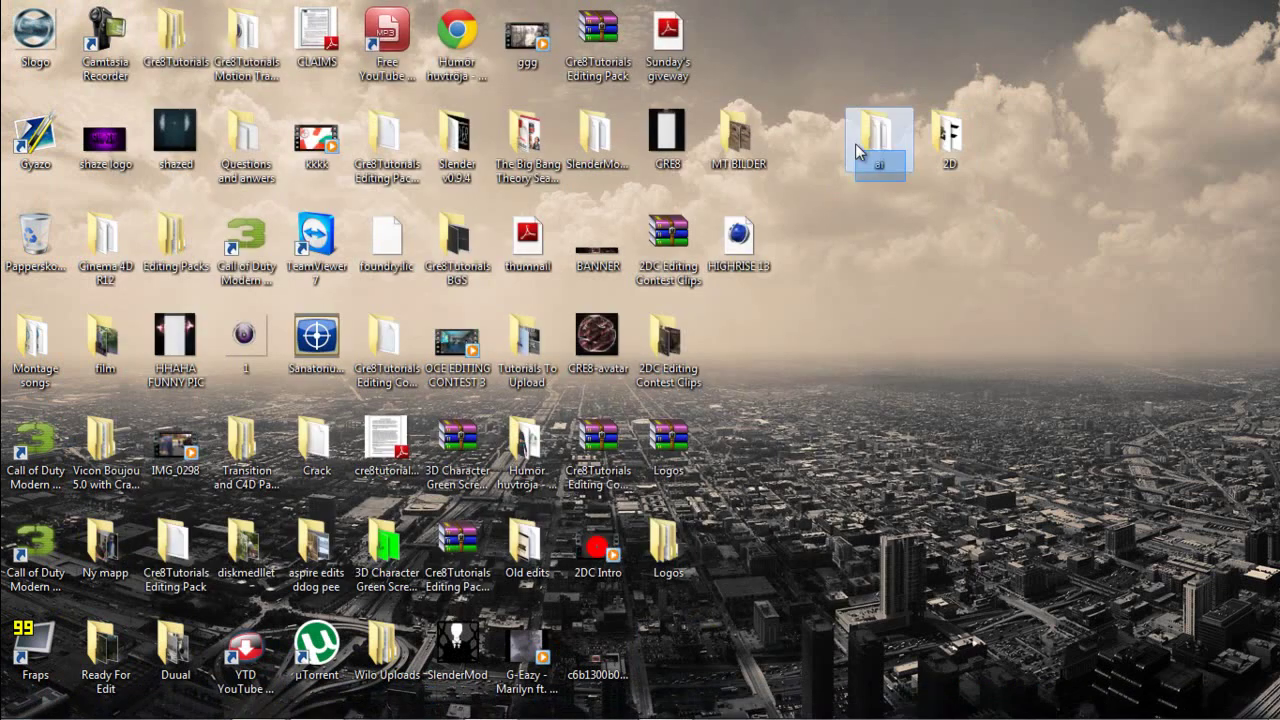
{"action": "left_click_drag", "start_coordinate": [858, 150], "coordinate": [763, 80]}
{"action": "left_click_drag", "start_coordinate": [960, 137], "coordinate": [824, 56]}
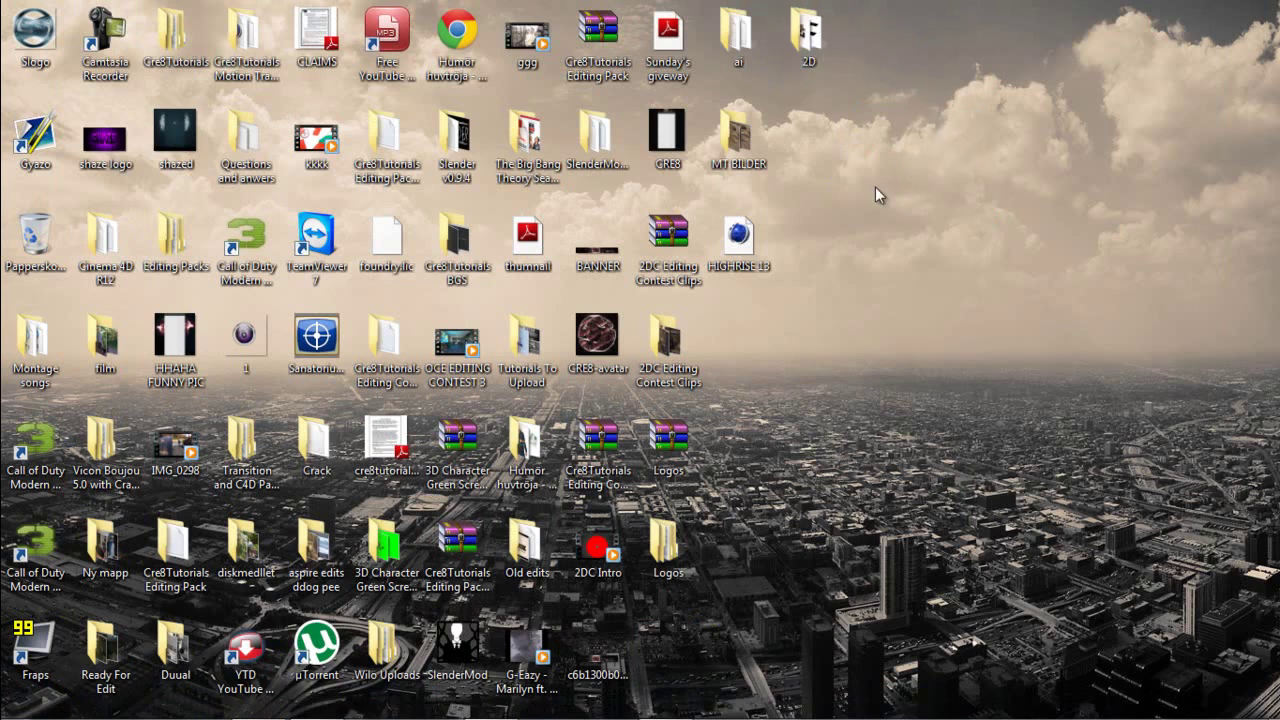
{"action": "left_click", "coordinate": [330, 703]}
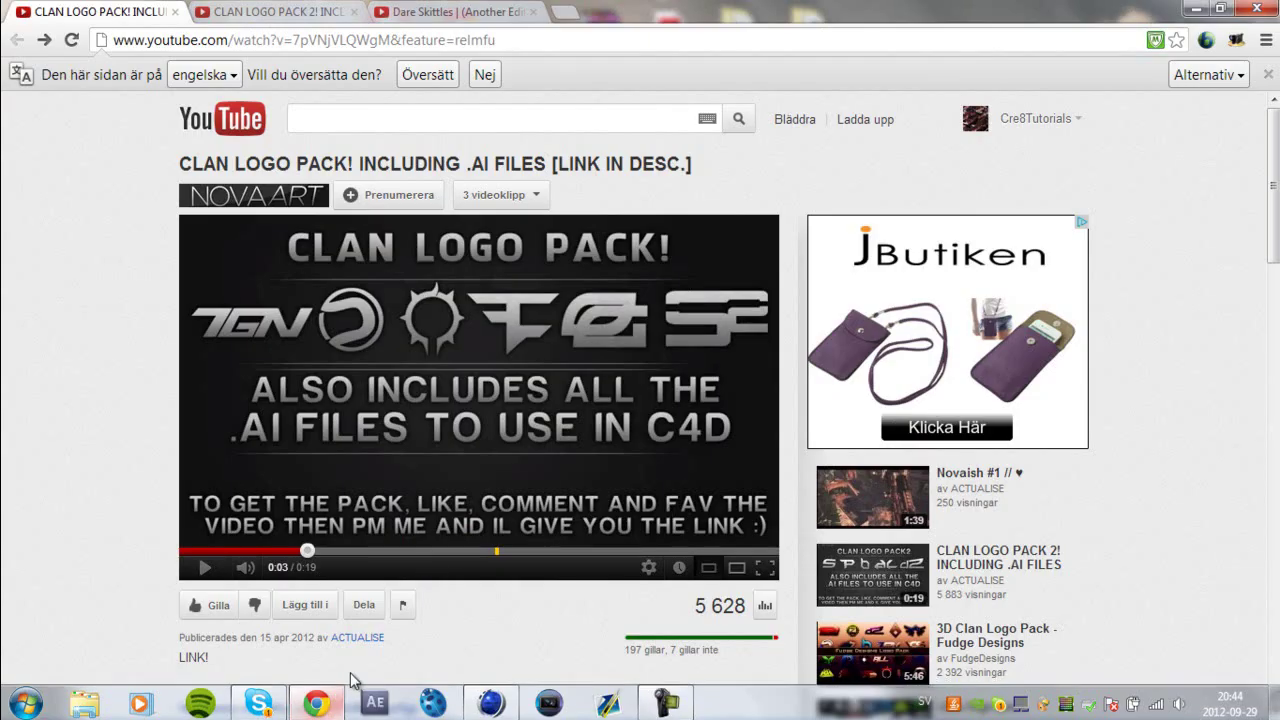
{"action": "left_click", "coordinate": [316, 703]}
Merge Dare.ai from the Desktop's ai folder into the scene.
{"action": "left_click", "coordinate": [665, 703]}
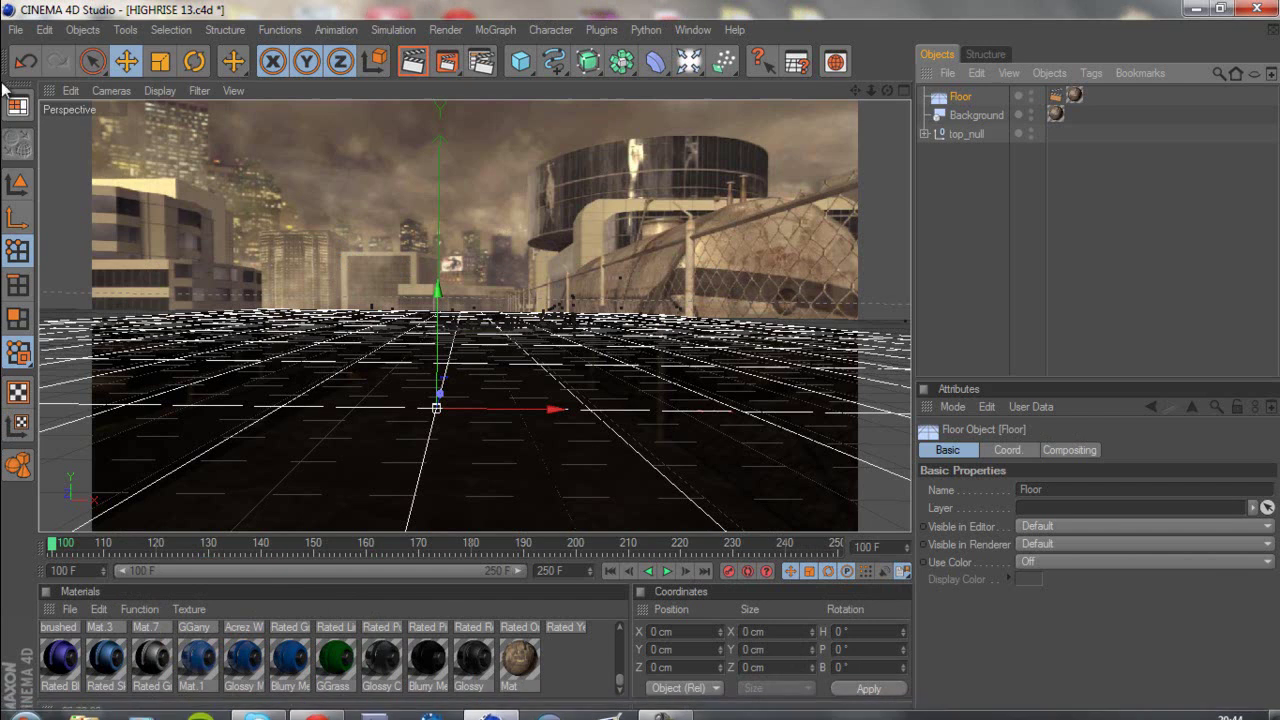
{"action": "left_click", "coordinate": [16, 29]}
{"action": "left_click", "coordinate": [45, 91]}
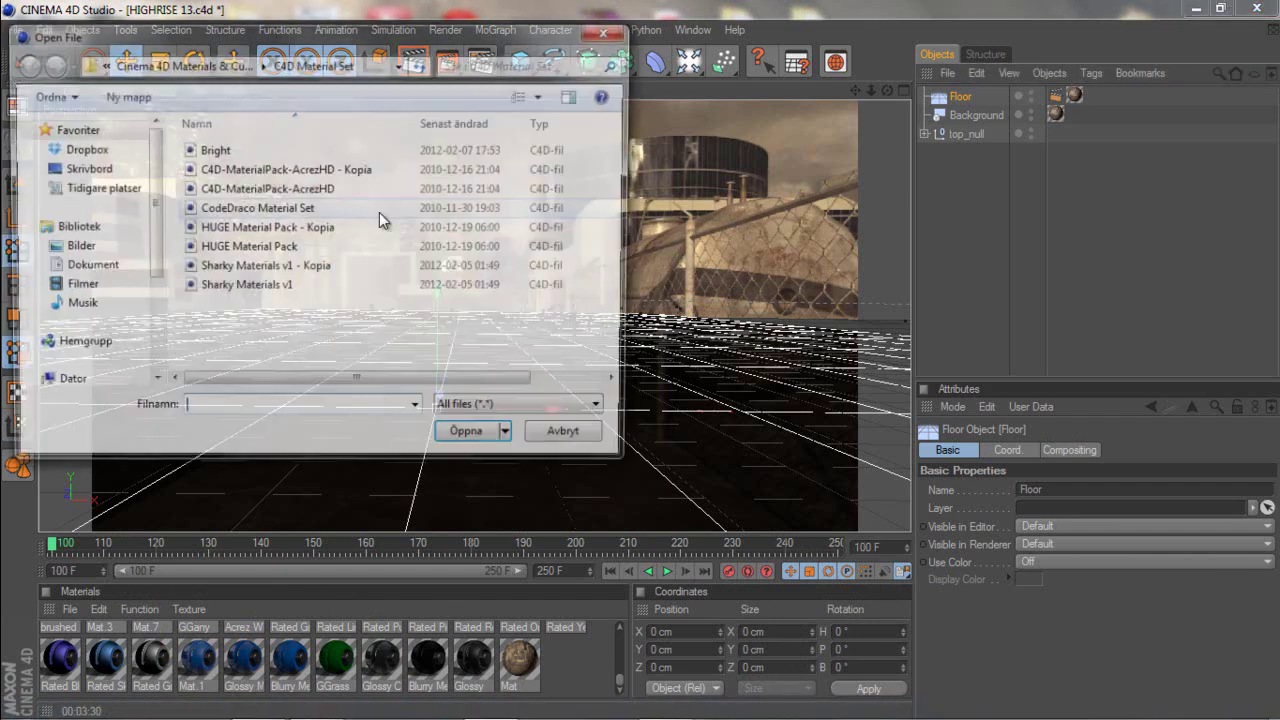
{"action": "left_click", "coordinate": [66, 168]}
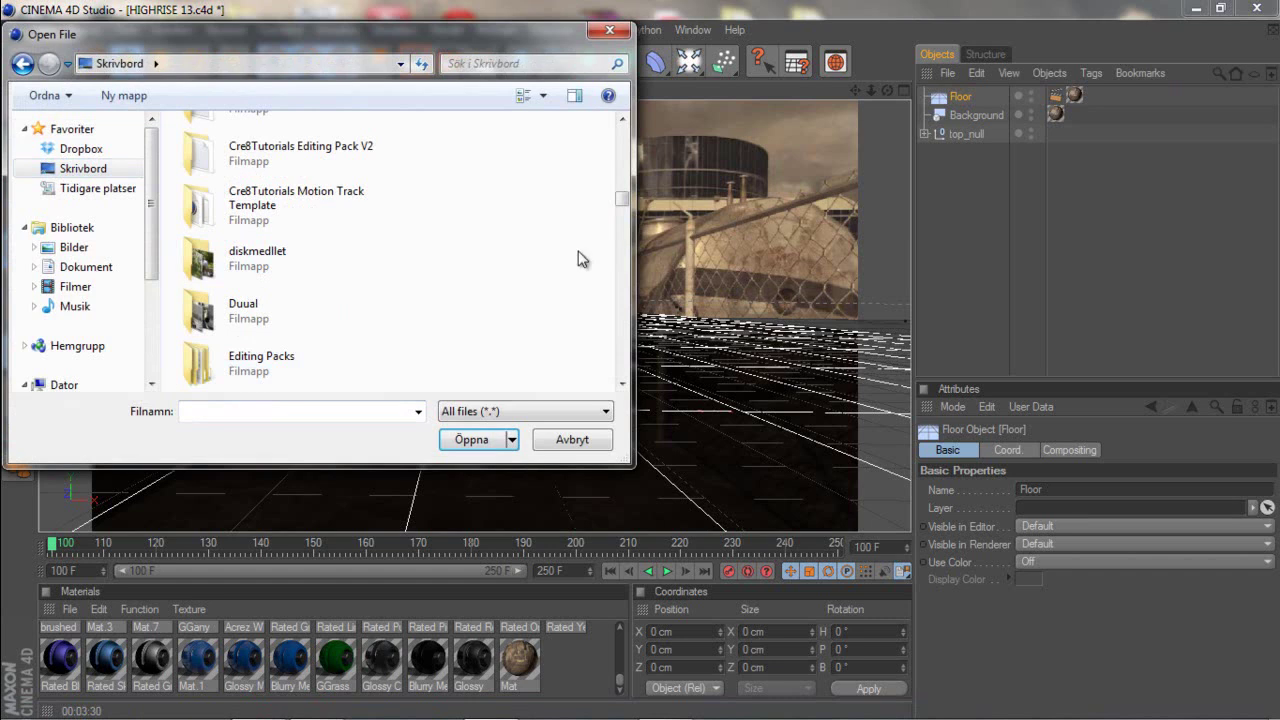
{"action": "left_click", "coordinate": [271, 411]}
{"action": "type", "text": "ai"}
{"action": "key", "text": "Return"}
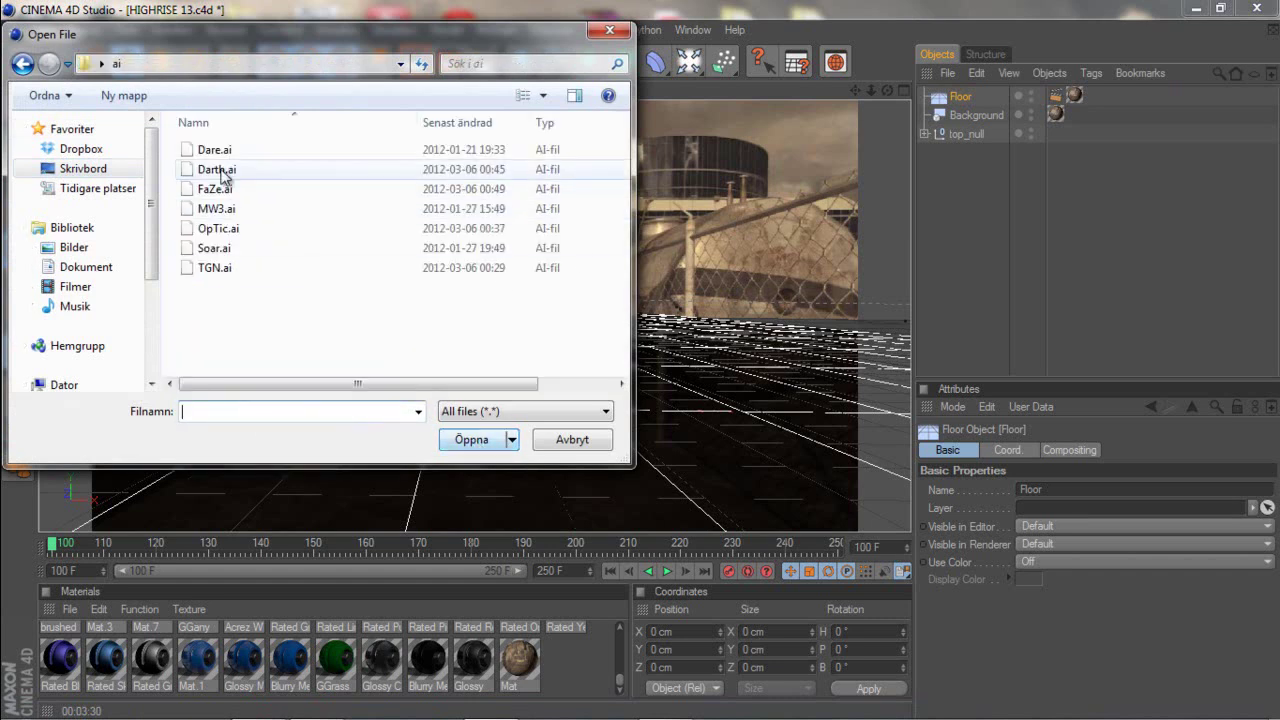
{"action": "left_click", "coordinate": [215, 151]}
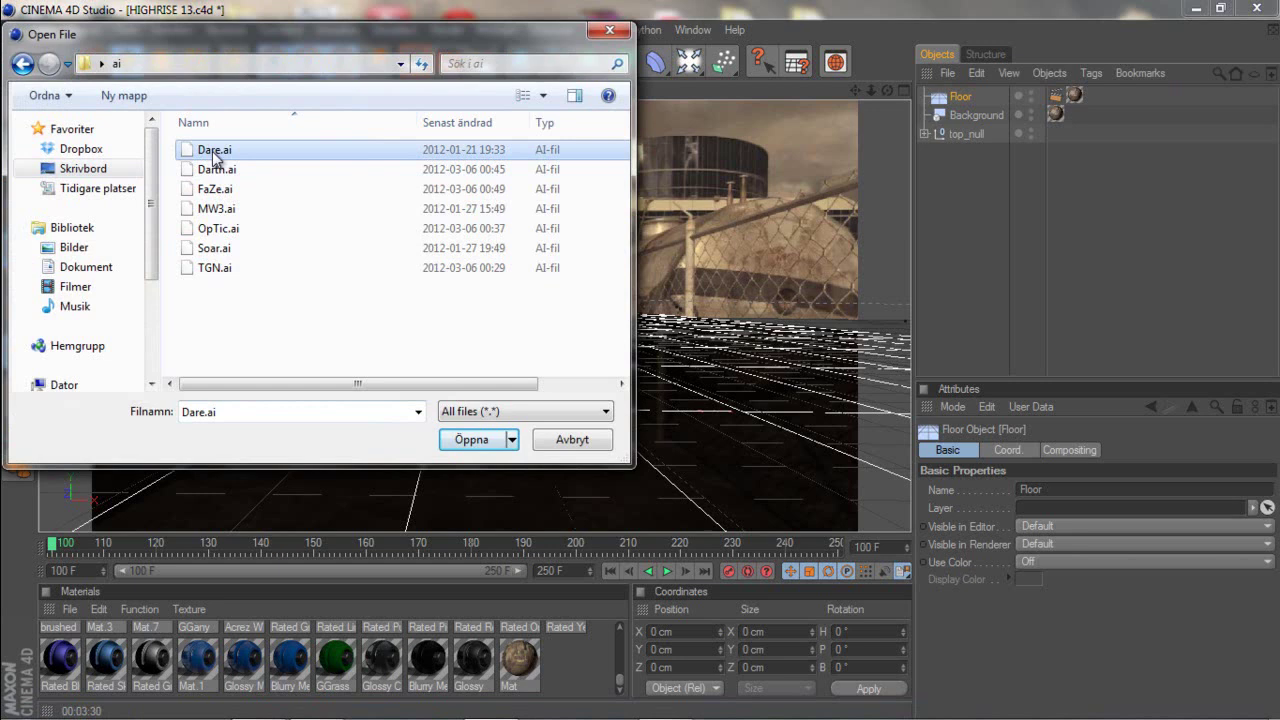
{"action": "left_click", "coordinate": [462, 442]}
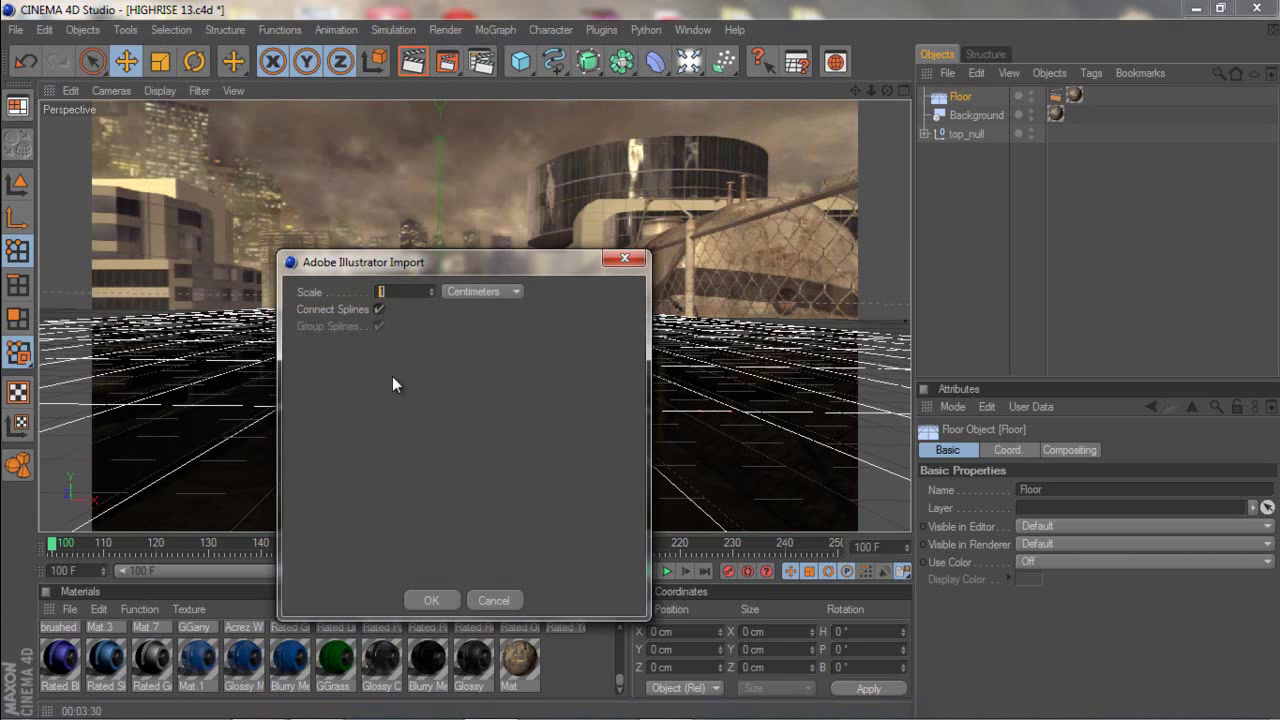
Accept the Illustrator import, slide the Dare logo toward centre, and set its depth and height in the Right view.
{"action": "left_click", "coordinate": [430, 607]}
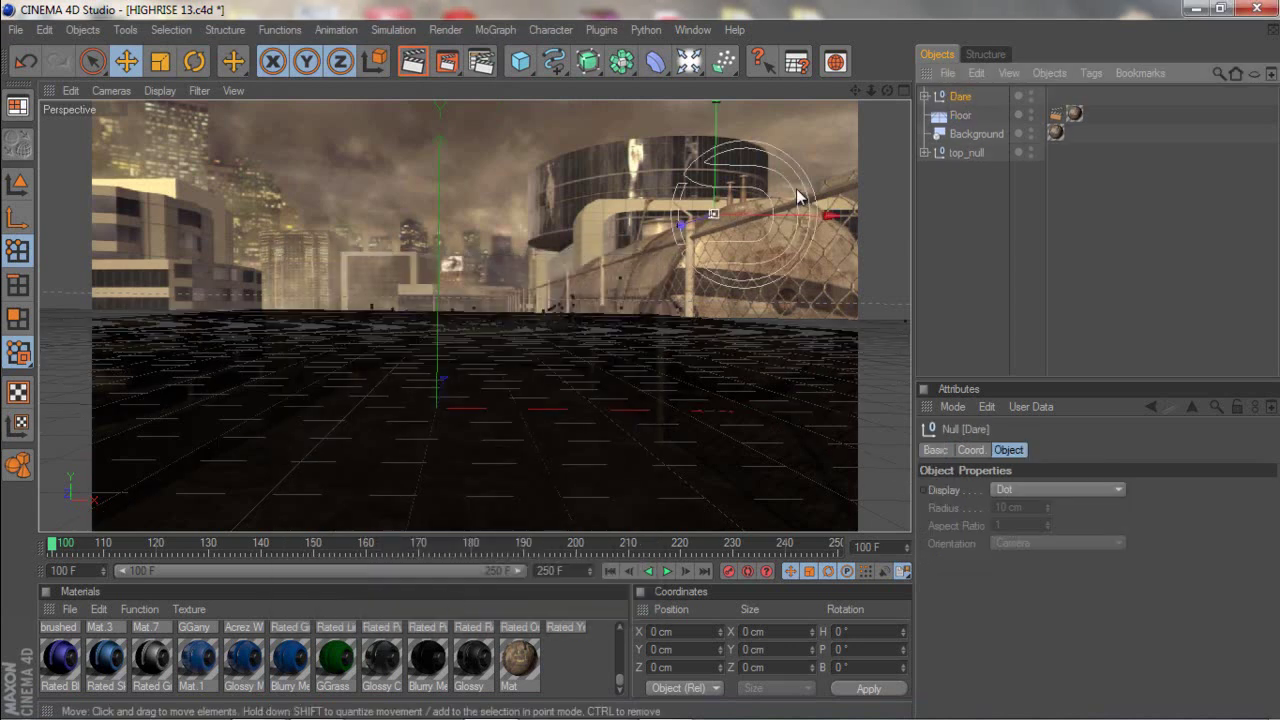
{"action": "left_click_drag", "start_coordinate": [770, 219], "coordinate": [421, 309]}
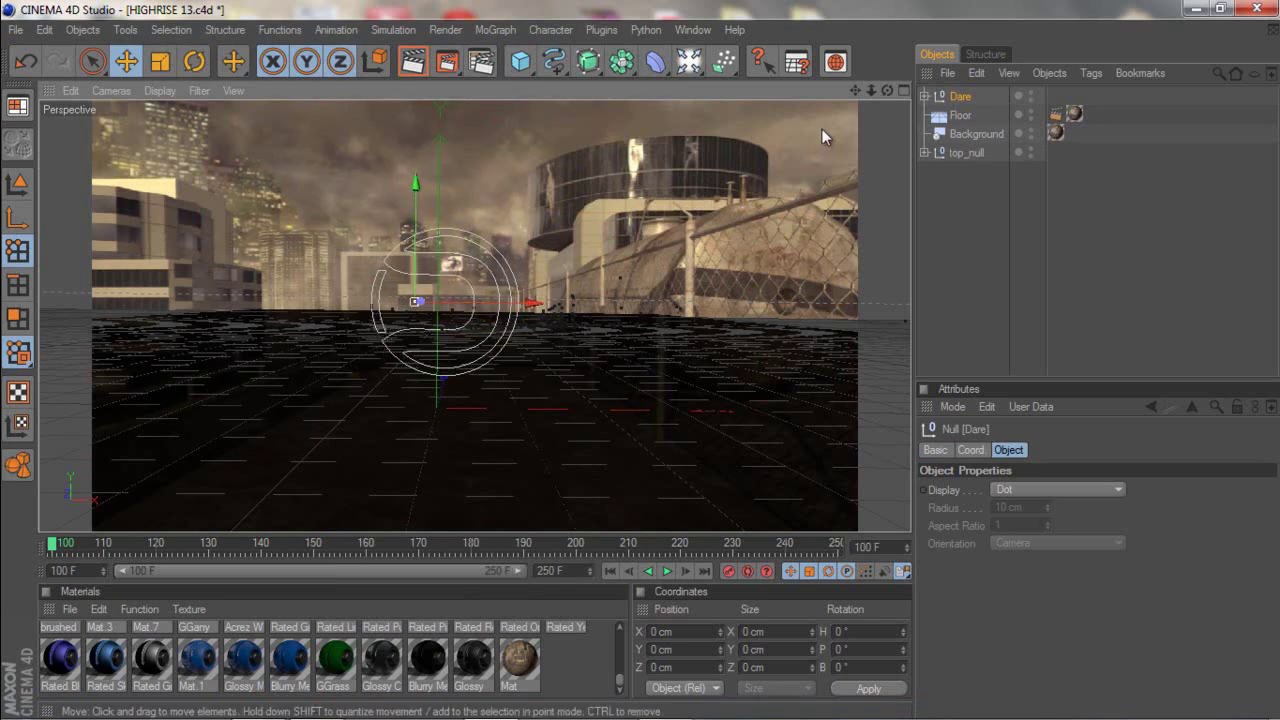
{"action": "left_click", "coordinate": [902, 90]}
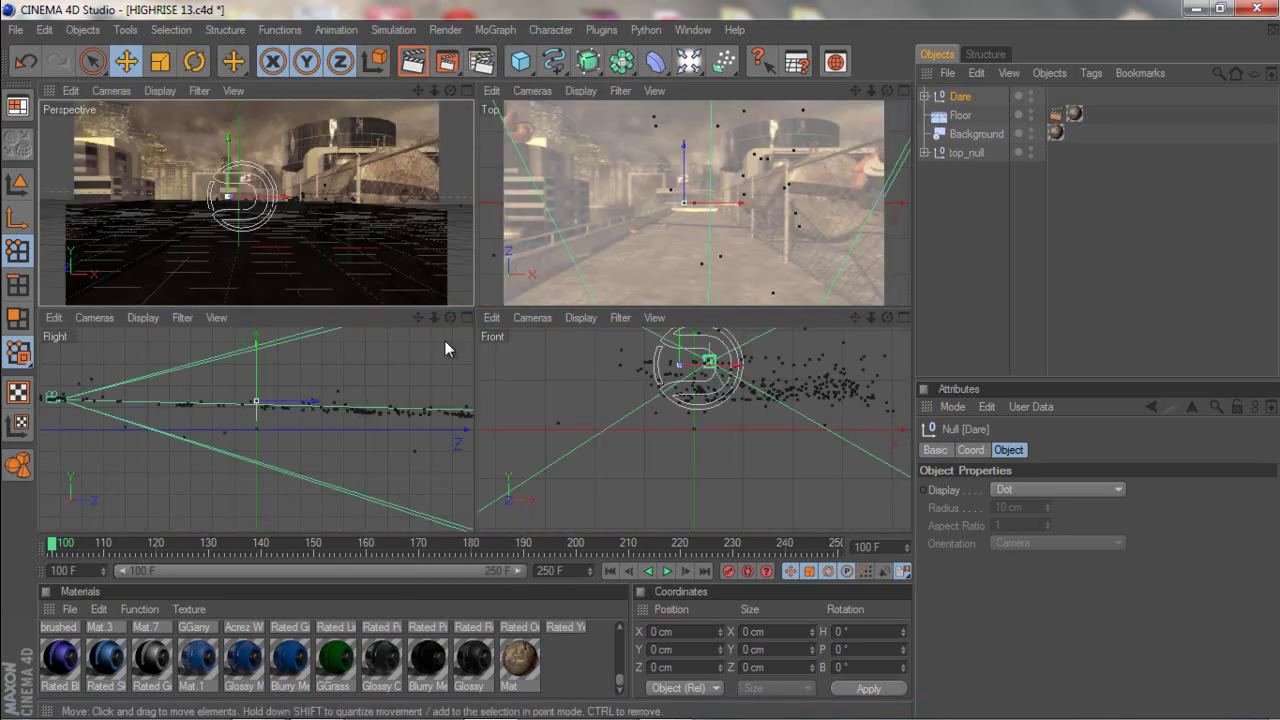
{"action": "middle_click", "coordinate": [466, 321]}
{"action": "scroll", "coordinate": [776, 142], "scroll_direction": "down", "scroll_amount": 5}
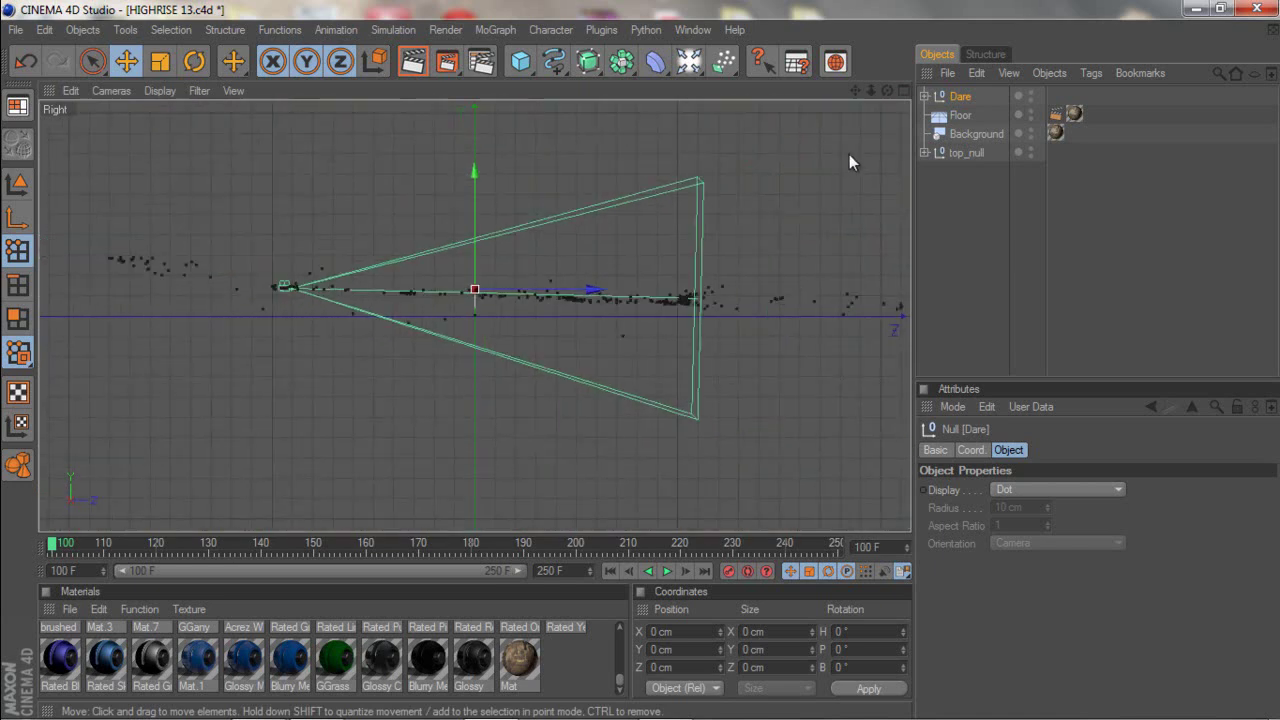
{"action": "scroll", "coordinate": [886, 149], "scroll_direction": "down", "scroll_amount": 3}
{"action": "scroll", "coordinate": [888, 150], "scroll_direction": "up", "scroll_amount": 4}
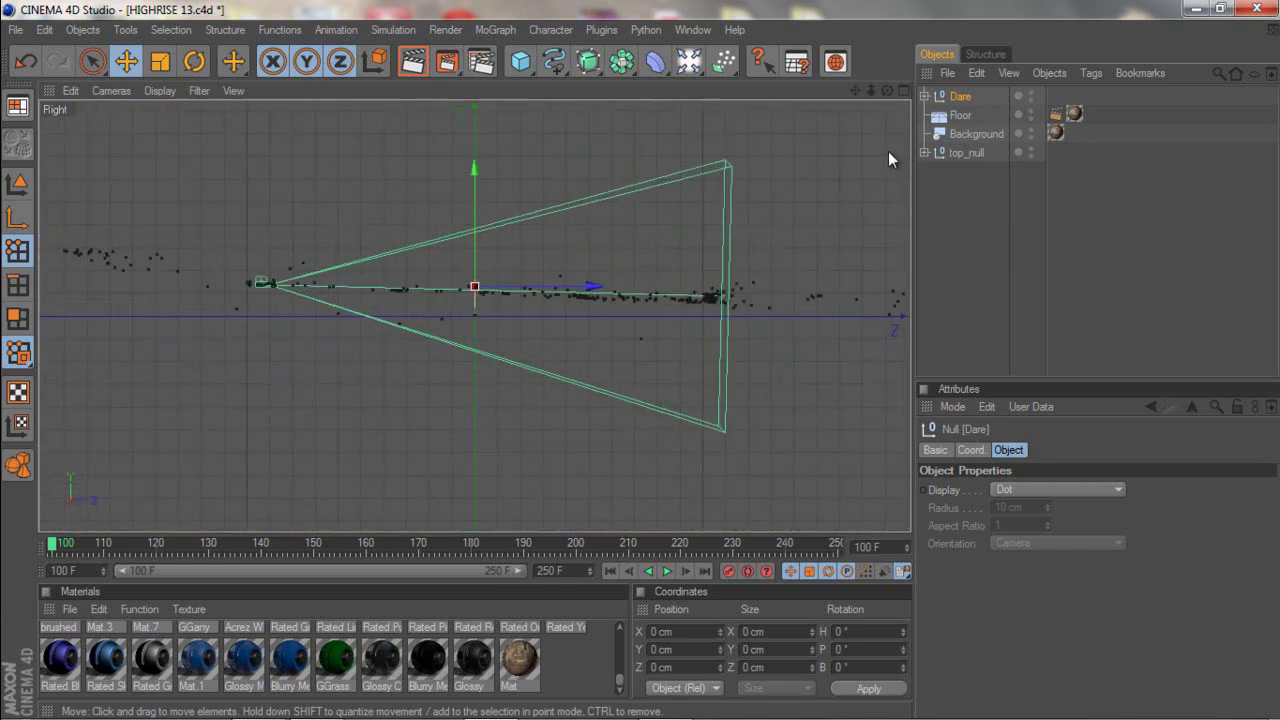
{"action": "scroll", "coordinate": [888, 151], "scroll_direction": "down", "scroll_amount": 3}
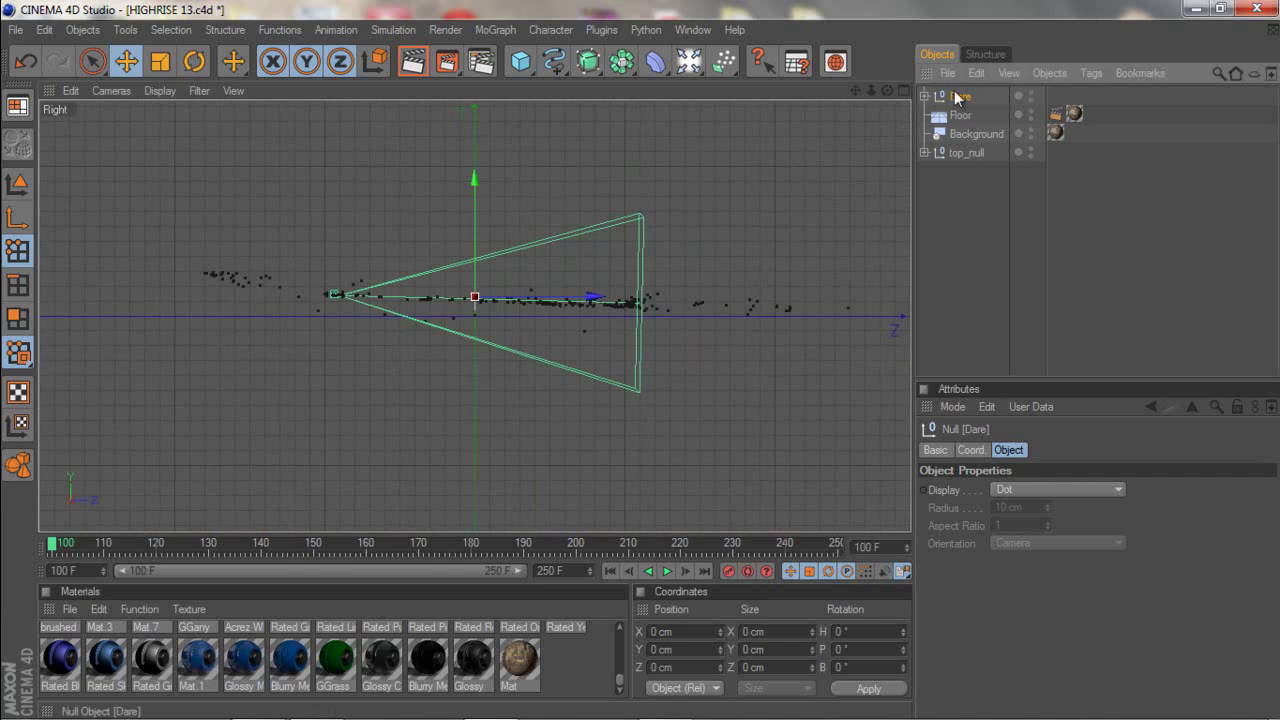
{"action": "left_click_drag", "start_coordinate": [561, 300], "coordinate": [453, 291]}
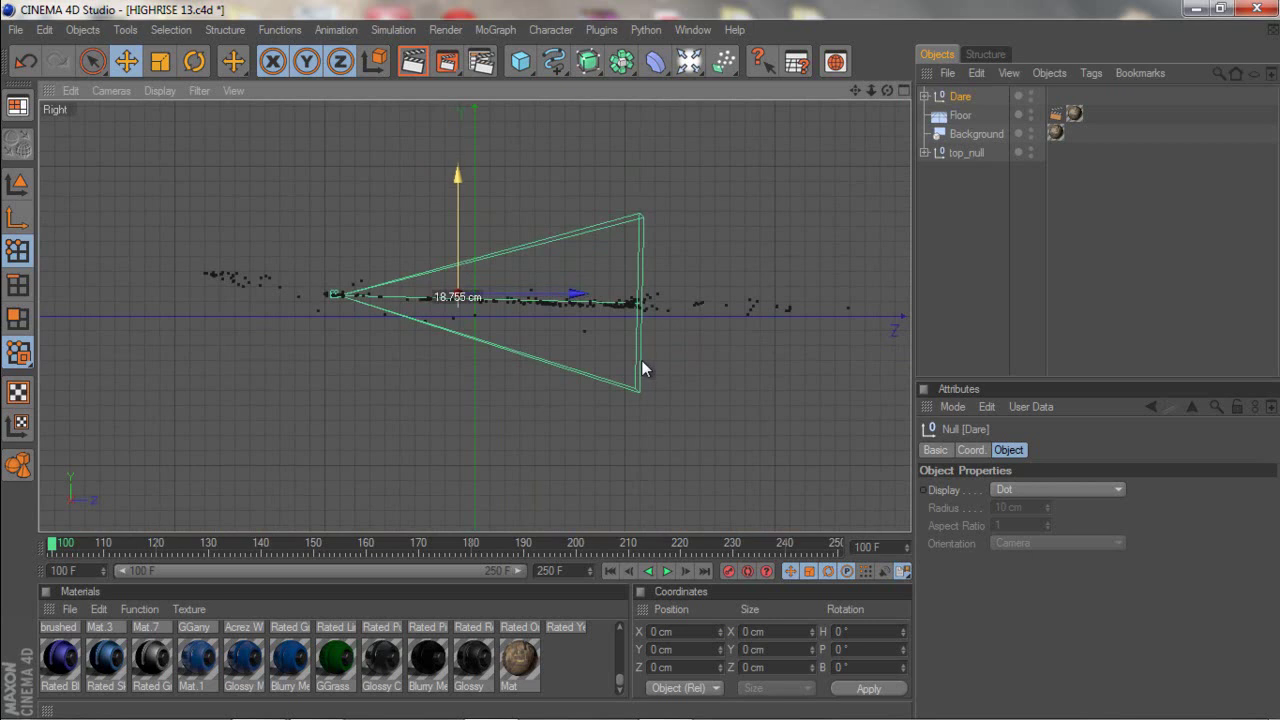
{"action": "left_click_drag", "start_coordinate": [641, 362], "coordinate": [641, 362]}
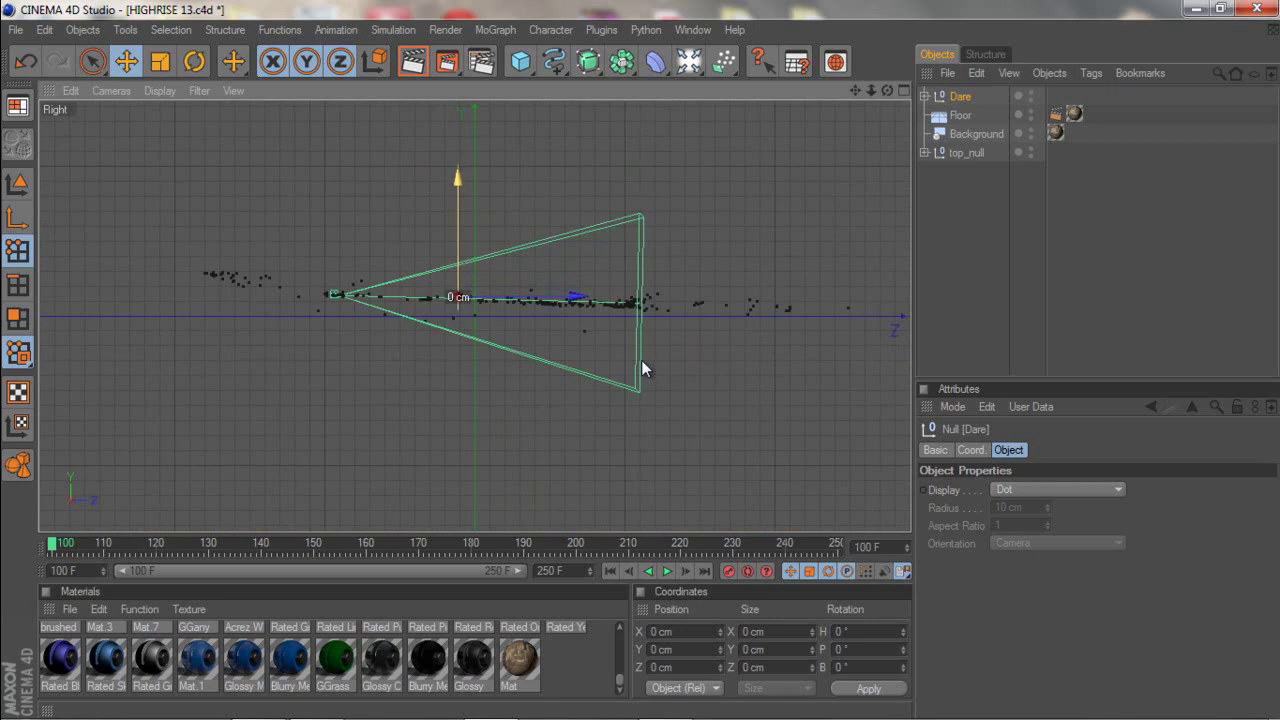
Check frames 147 and 135 in Perspective view and shift the logo to the right.
{"action": "left_click", "coordinate": [903, 90]}
{"action": "left_click", "coordinate": [466, 90]}
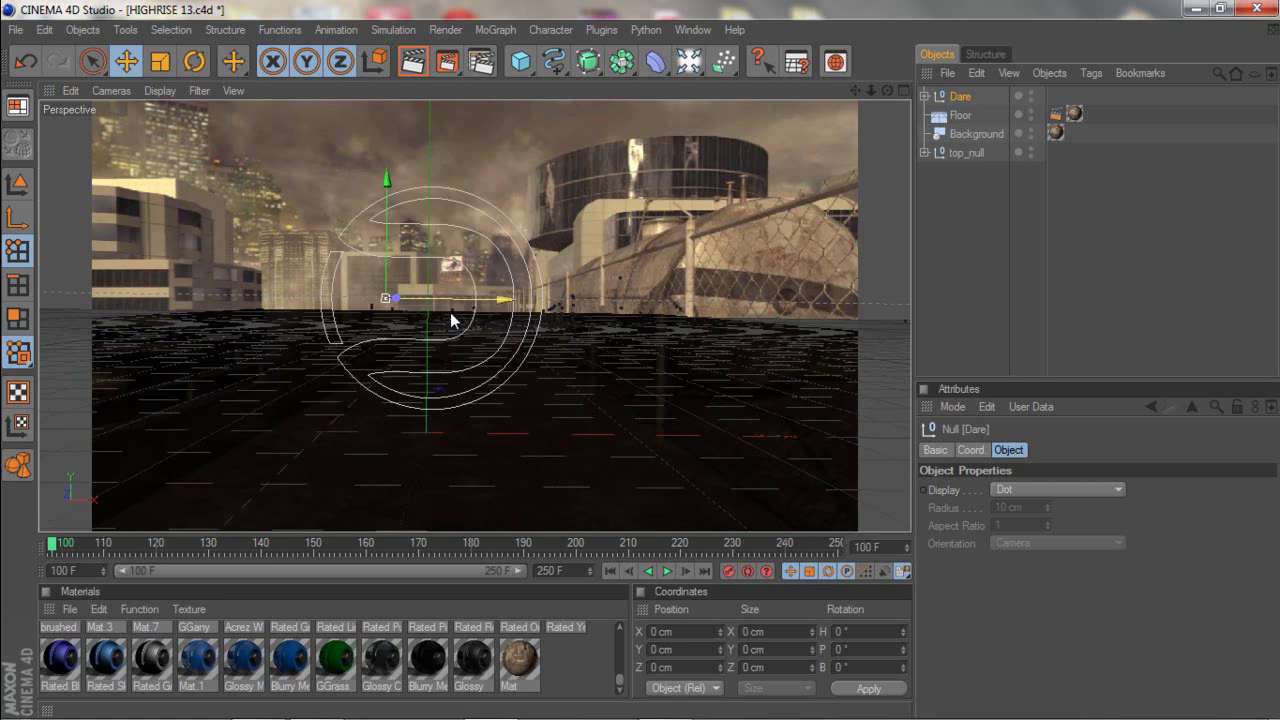
{"action": "left_click_drag", "start_coordinate": [103, 548], "coordinate": [294, 534]}
{"action": "left_click_drag", "start_coordinate": [435, 290], "coordinate": [642, 360]}
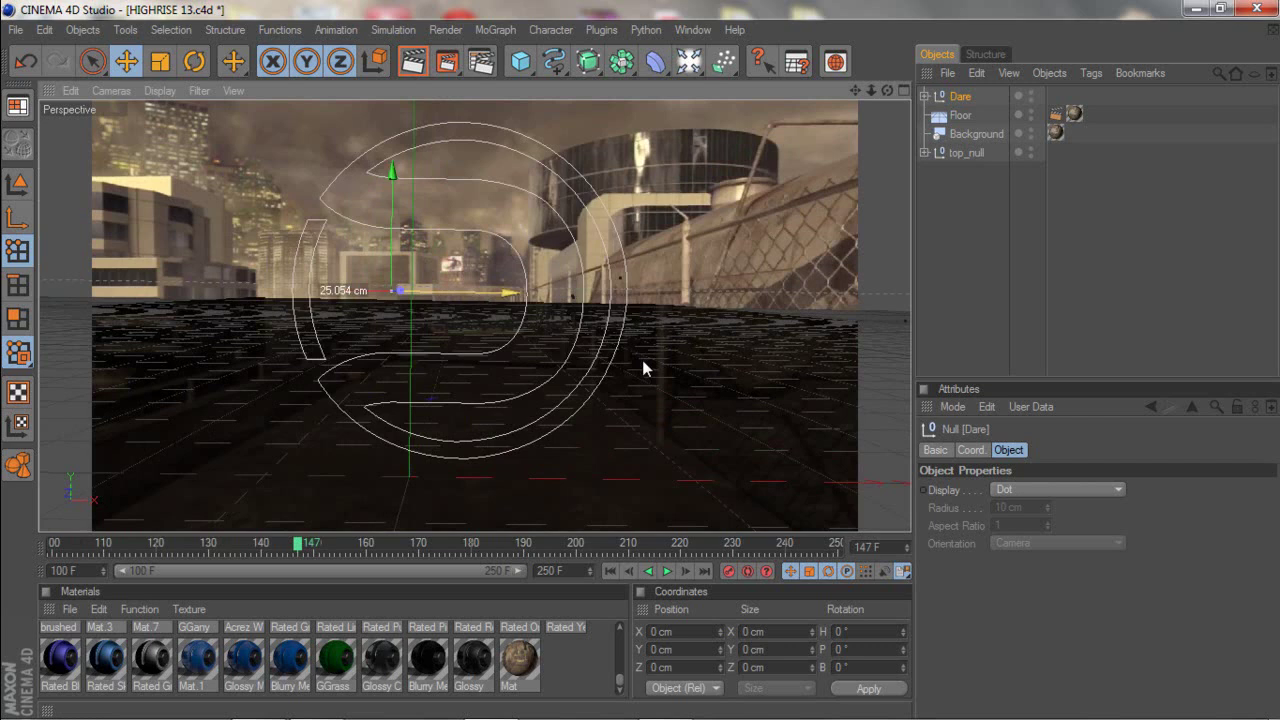
{"action": "left_click_drag", "start_coordinate": [296, 548], "coordinate": [235, 546]}
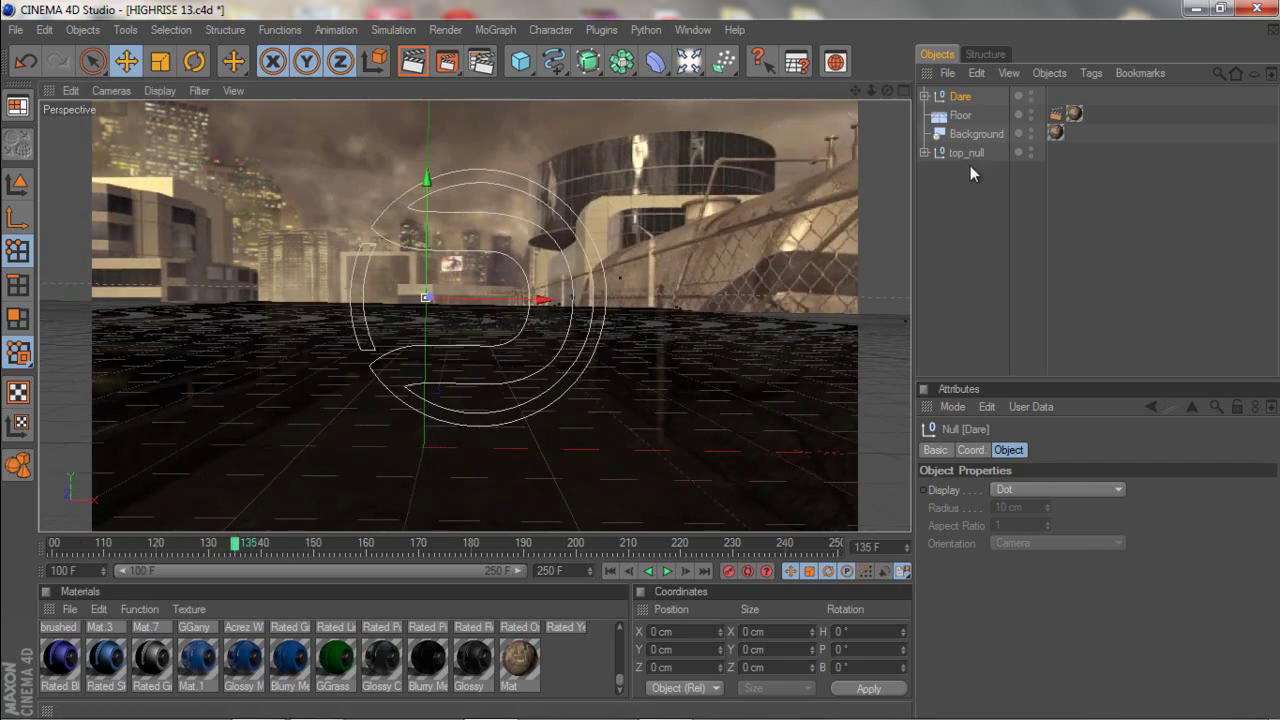
Expand the Dare null and try moving Path 1 out of the group, undoing the move.
{"action": "left_click", "coordinate": [925, 96]}
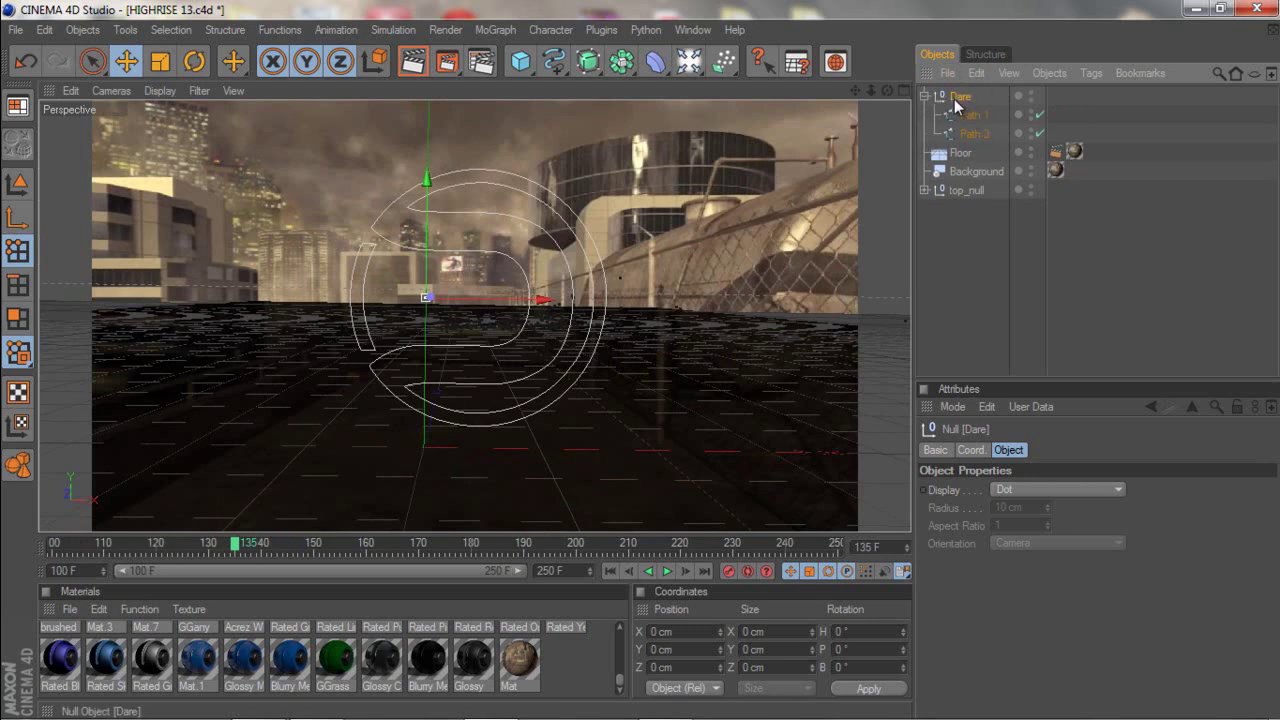
{"action": "left_click", "coordinate": [974, 115]}
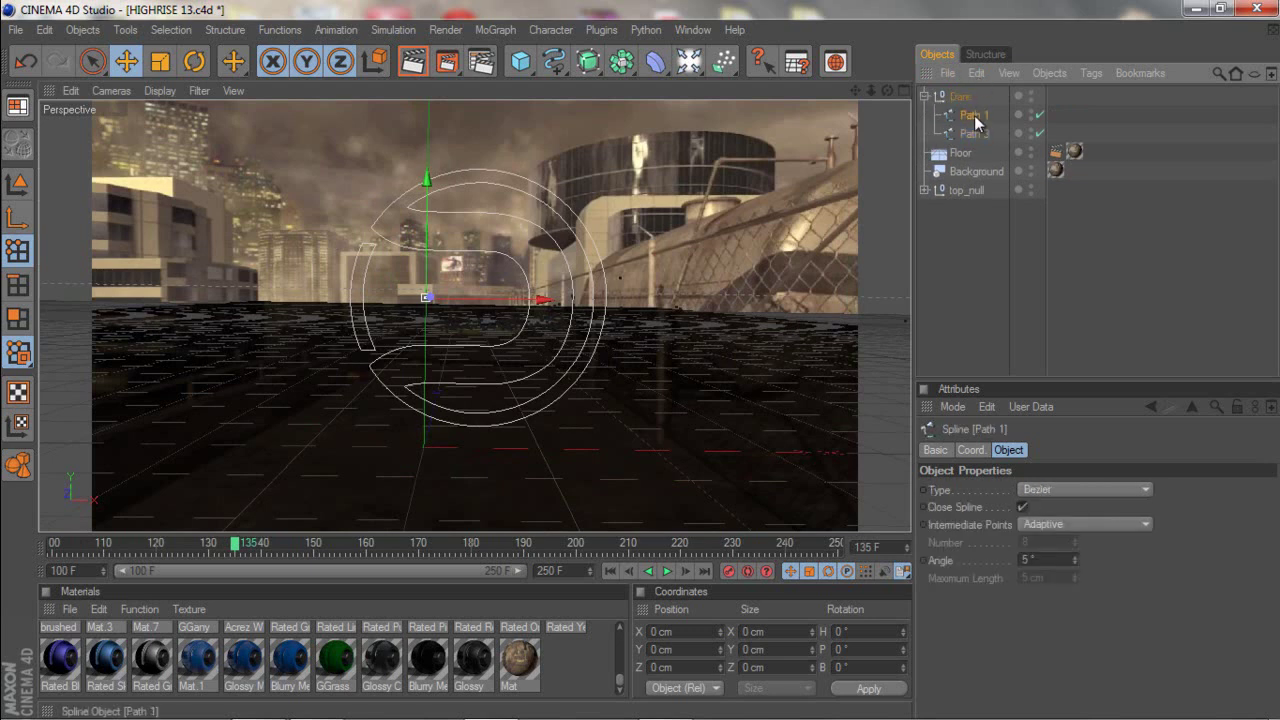
{"action": "left_click_drag", "start_coordinate": [929, 268], "coordinate": [938, 268]}
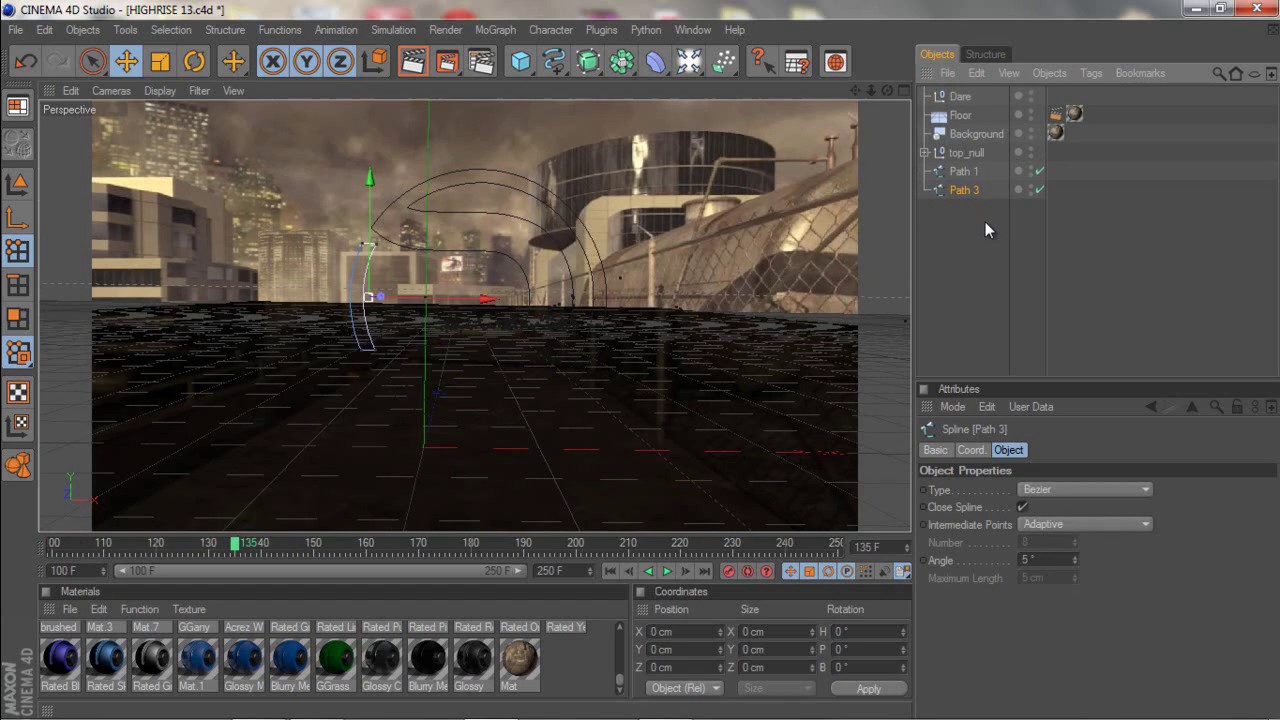
{"action": "key", "text": "ctrl+z"}
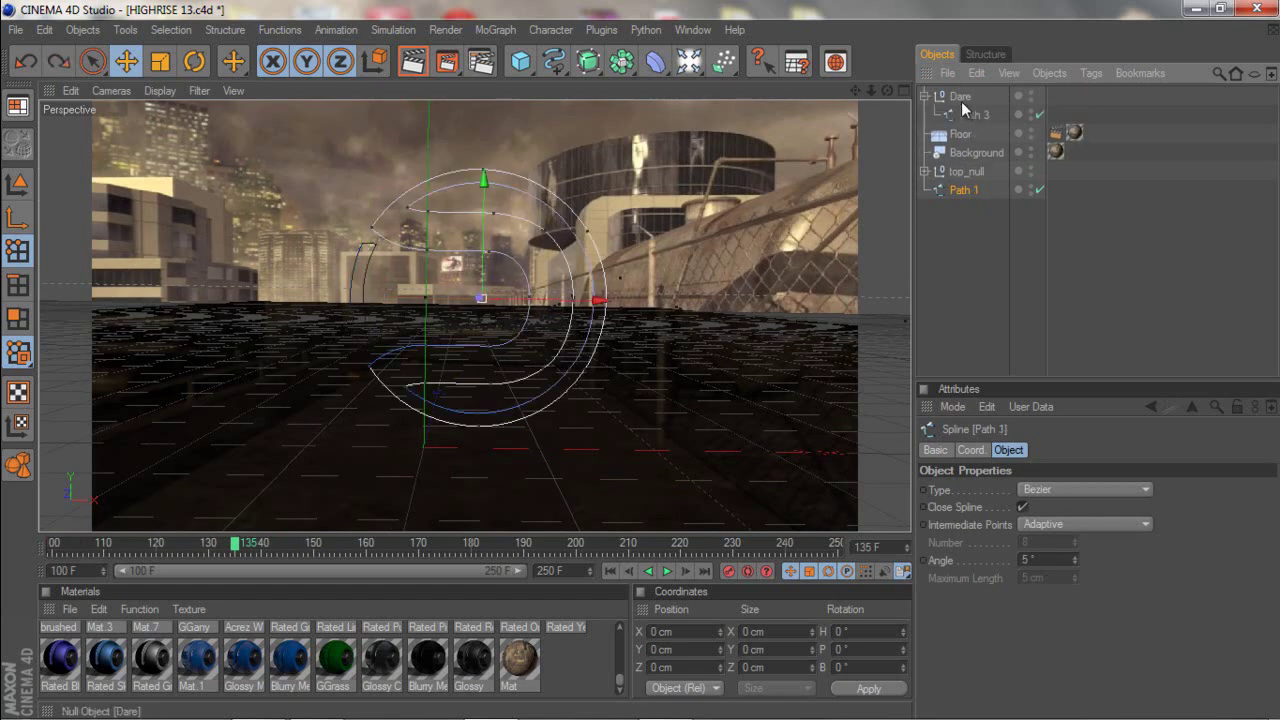
{"action": "left_click", "coordinate": [961, 100]}
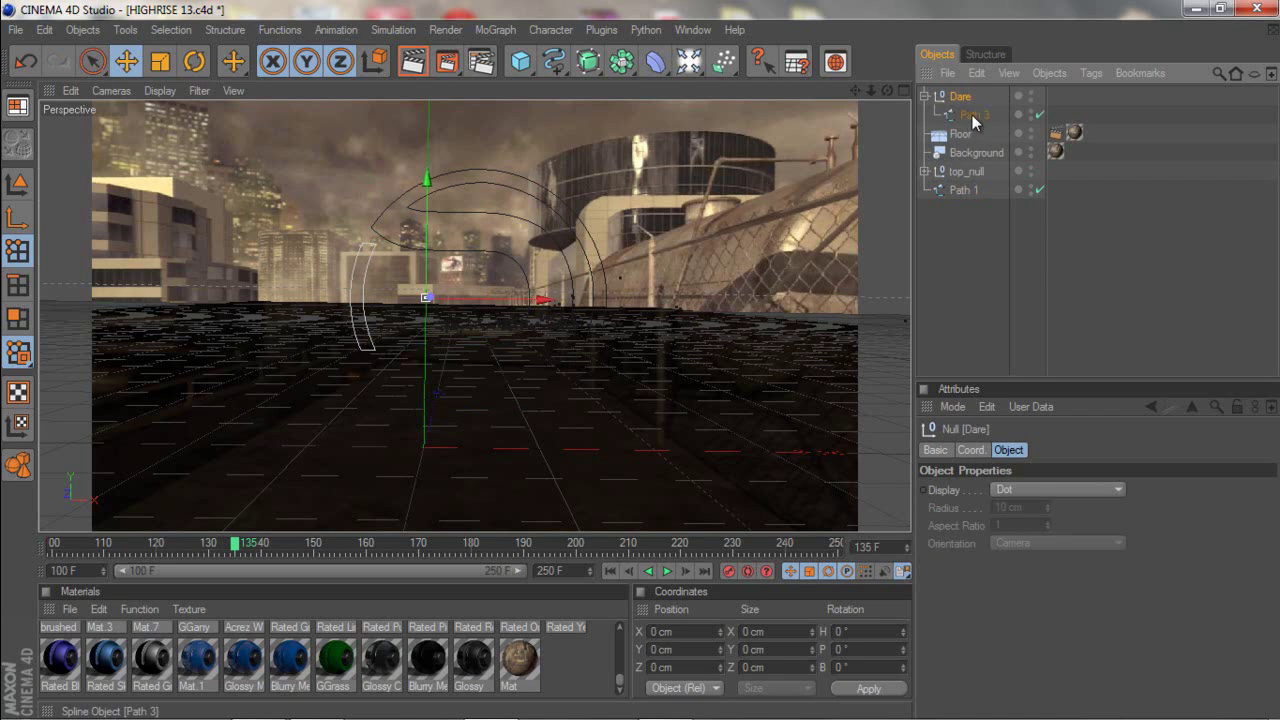
Move Path 3 to top level below Path 1 and delete the empty Dare null.
{"action": "left_click", "coordinate": [972, 115]}
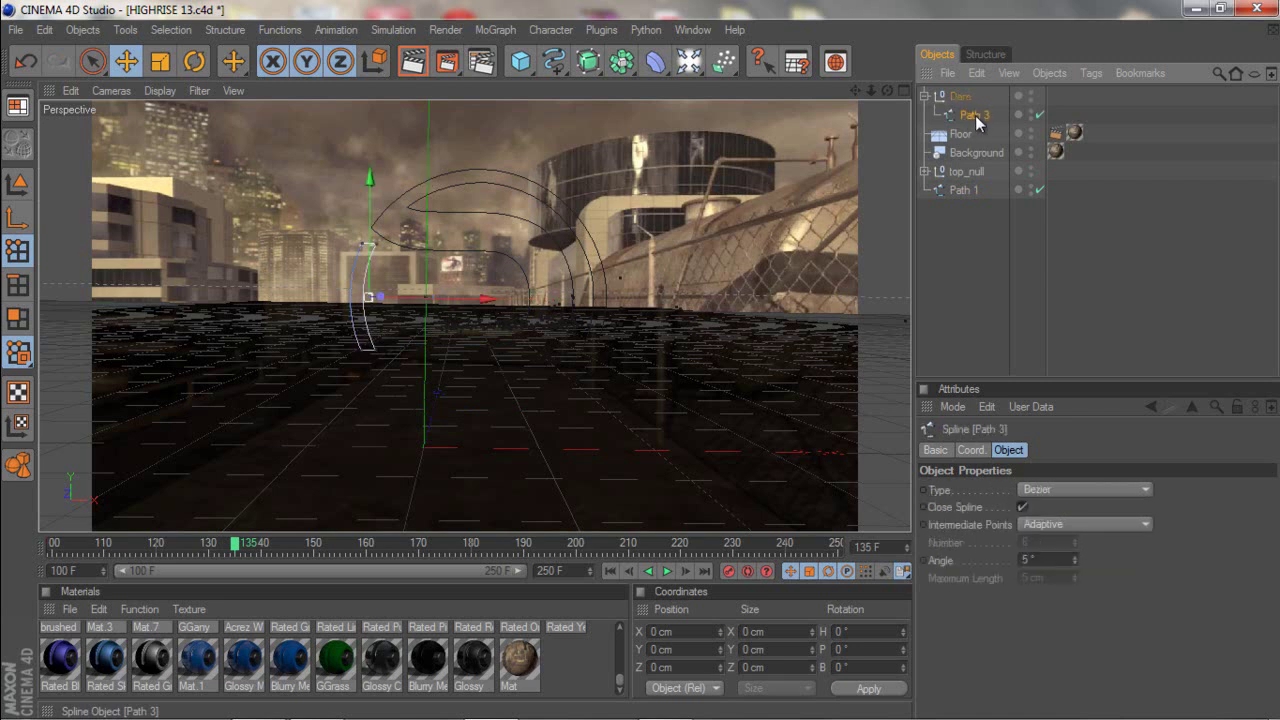
{"action": "left_click_drag", "start_coordinate": [975, 116], "coordinate": [1009, 186]}
{"action": "left_click_drag", "start_coordinate": [968, 208], "coordinate": [968, 209]}
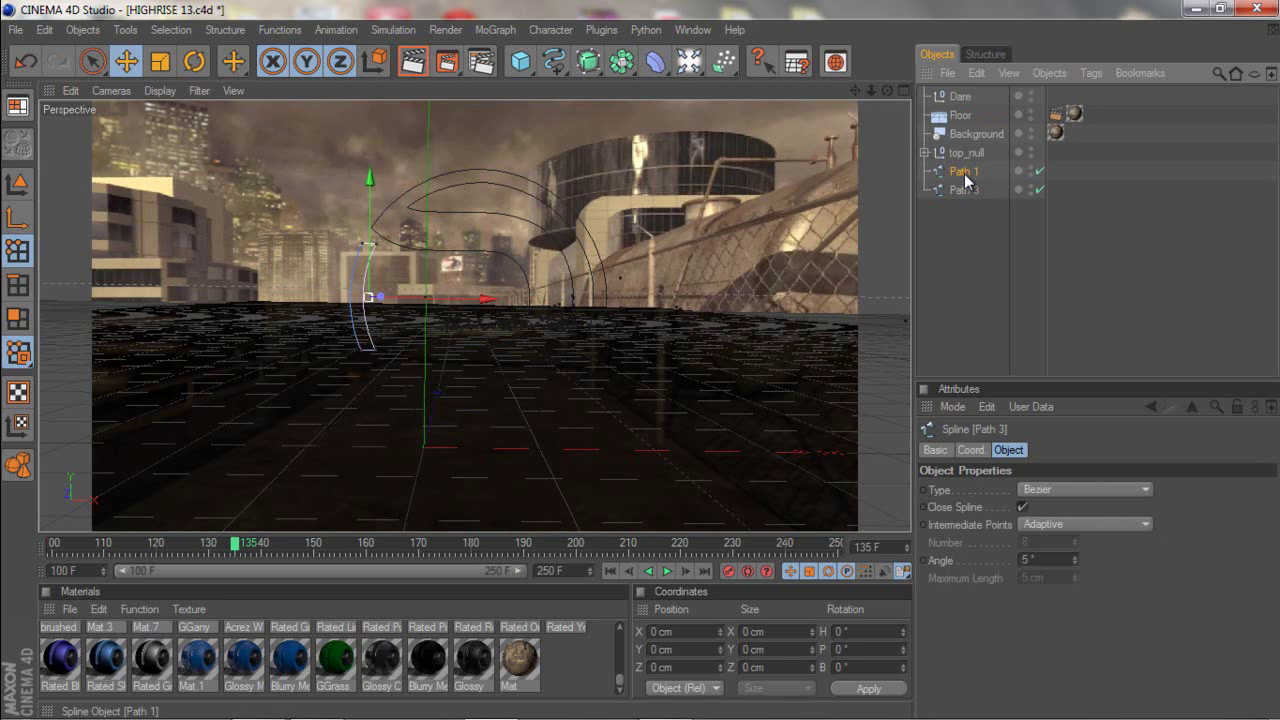
{"action": "left_click", "coordinate": [964, 188]}
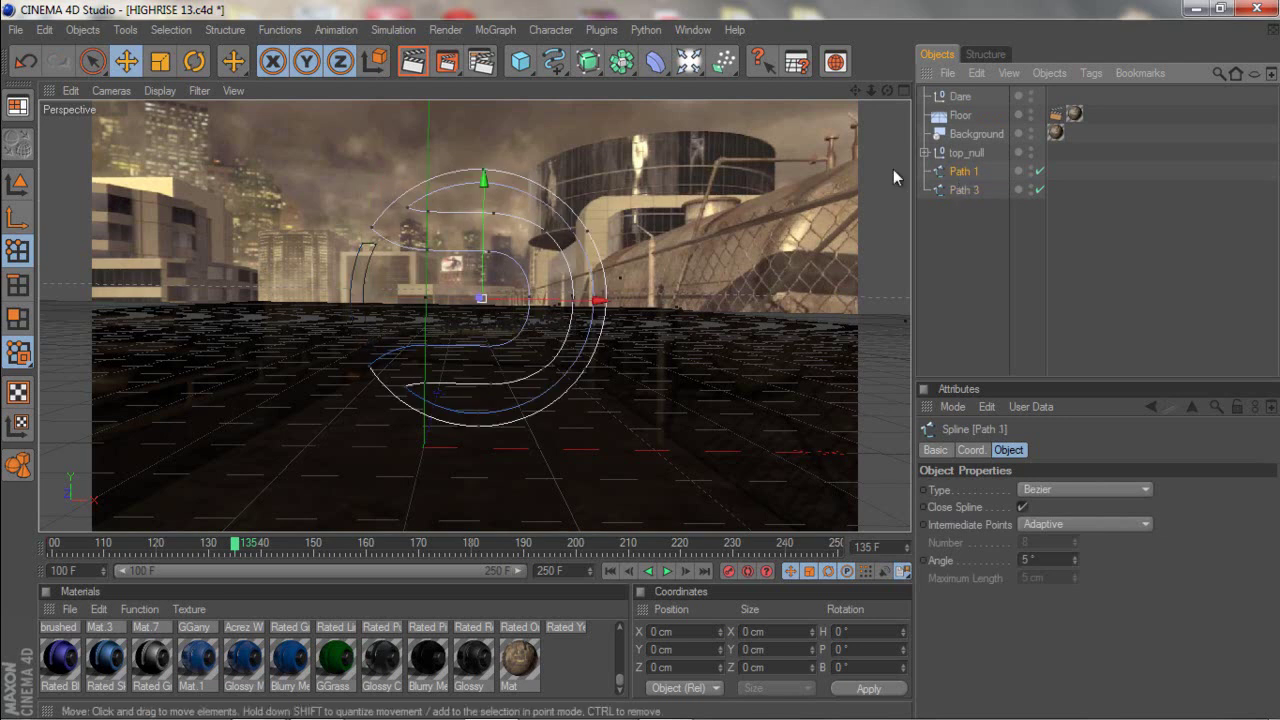
{"action": "left_click", "coordinate": [961, 100]}
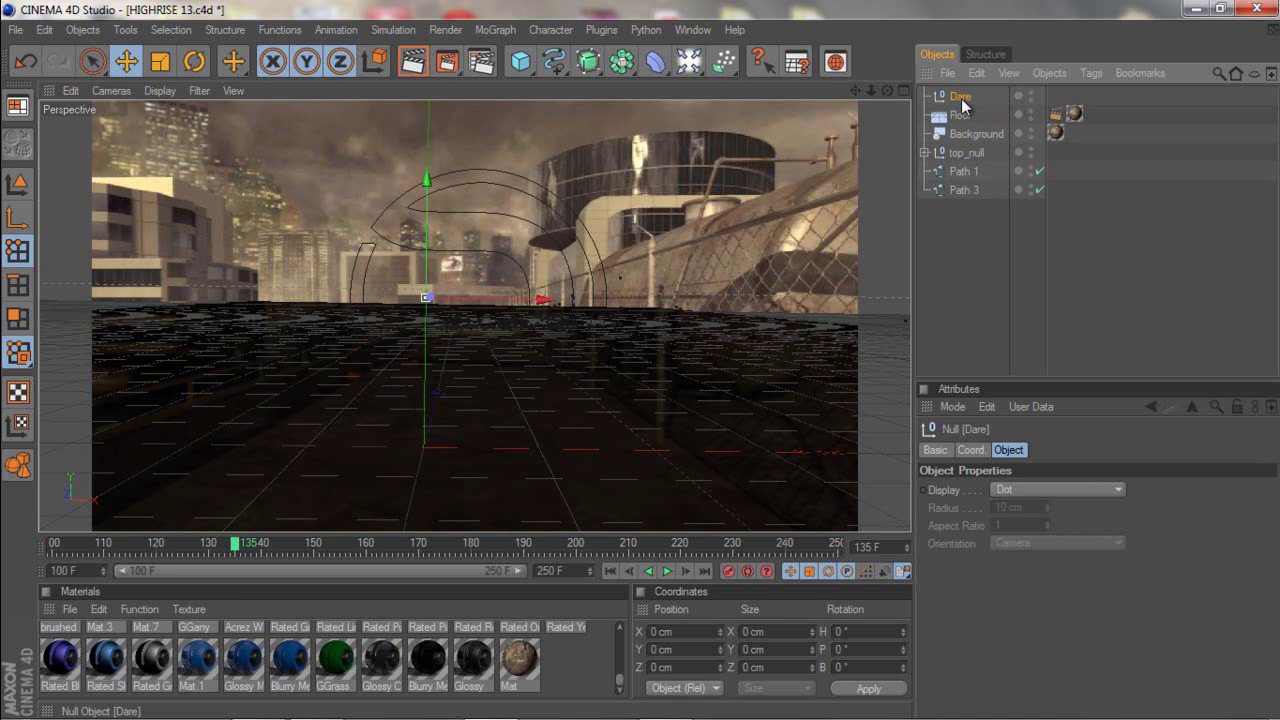
{"action": "key", "text": "Delete"}
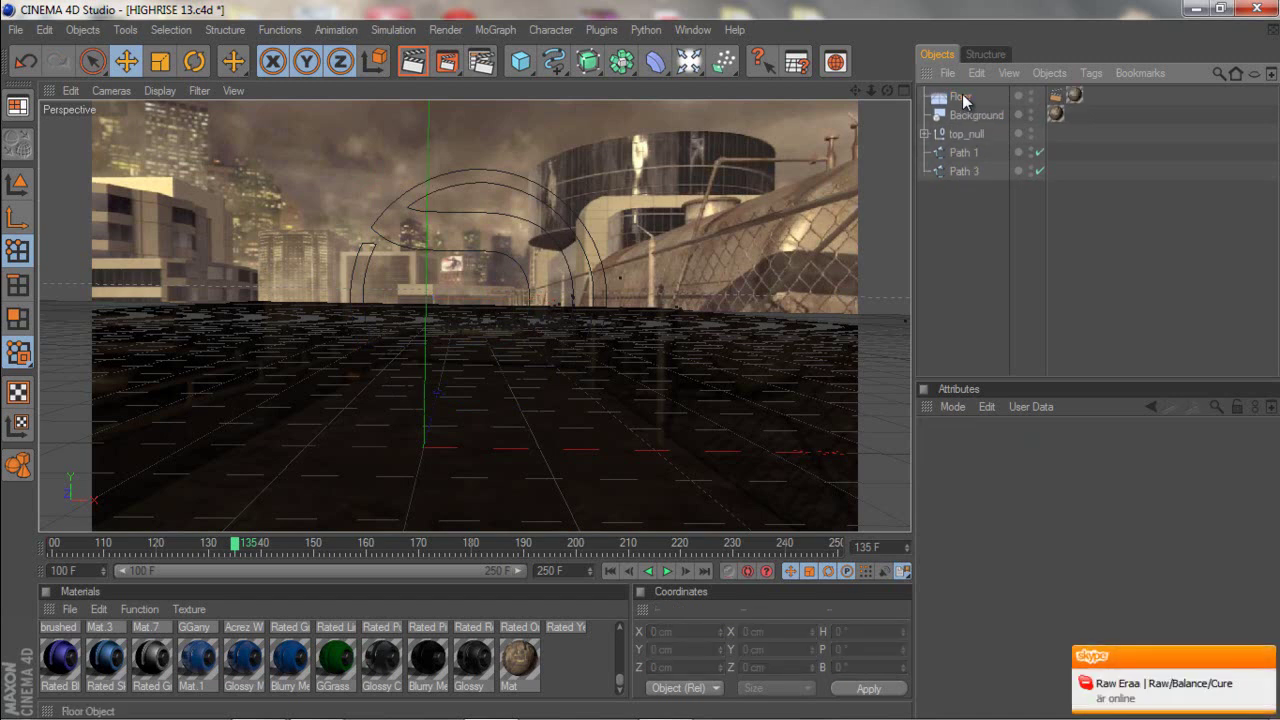
Add an Extrude NURBS and duplicate it with Ctrl+C/Ctrl+V.
{"action": "left_click", "coordinate": [963, 153]}
{"action": "left_click", "coordinate": [962, 171]}
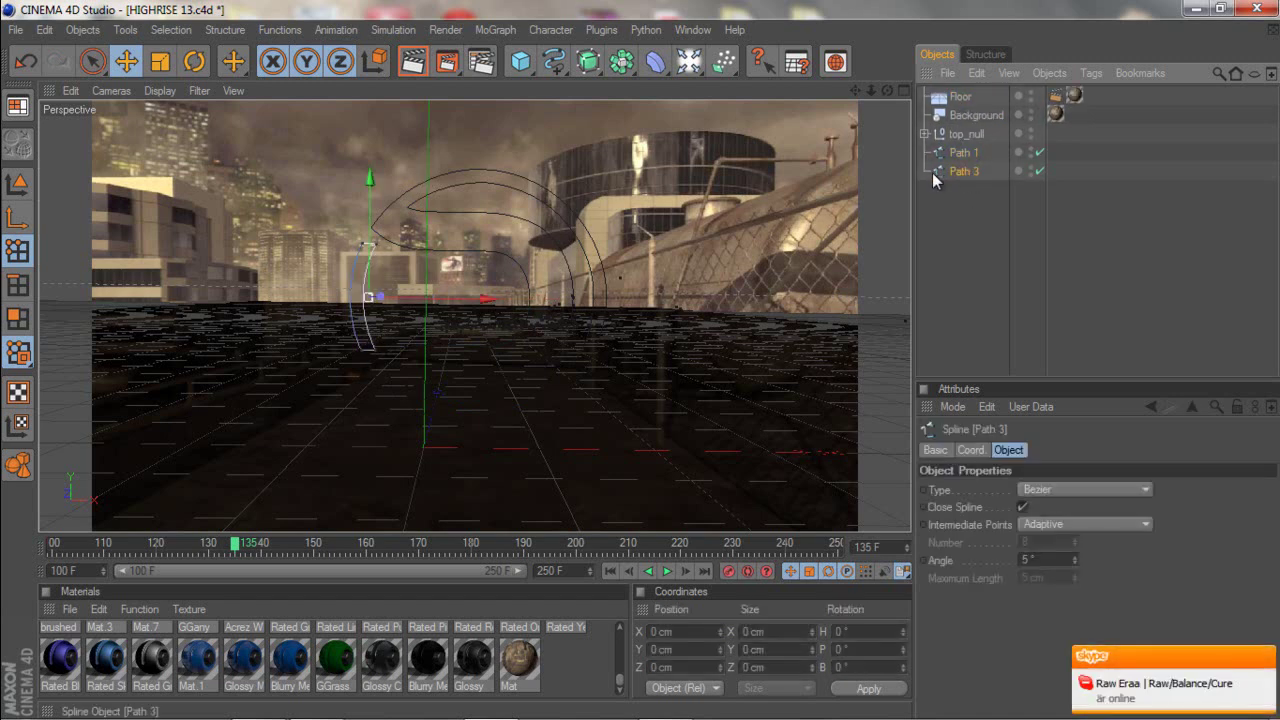
{"action": "left_click", "coordinate": [963, 153]}
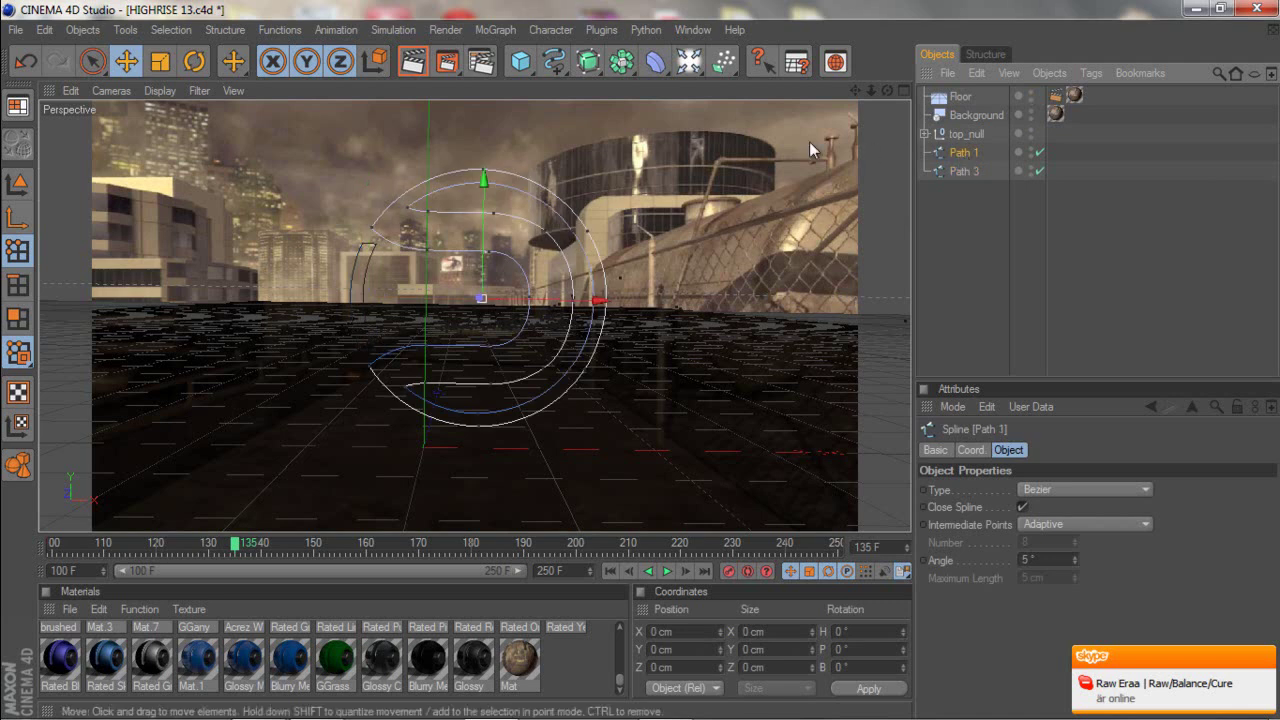
{"action": "left_click", "coordinate": [588, 63]}
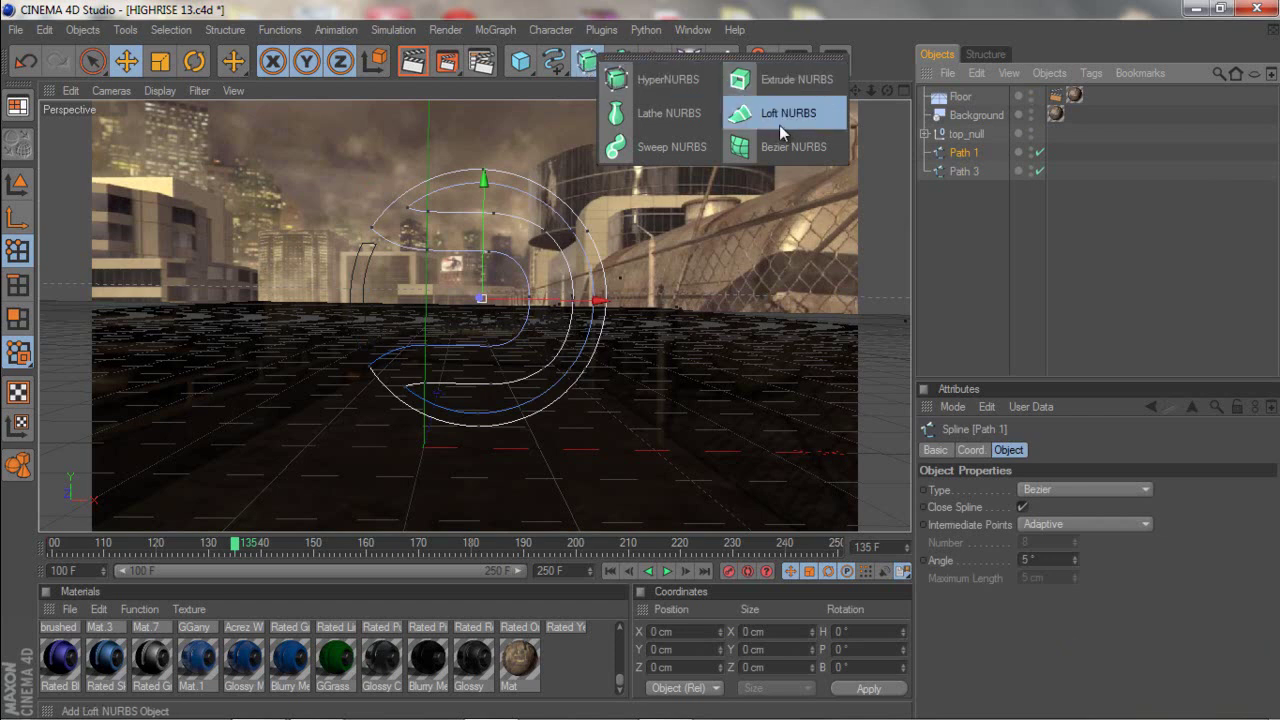
{"action": "left_click", "coordinate": [780, 87]}
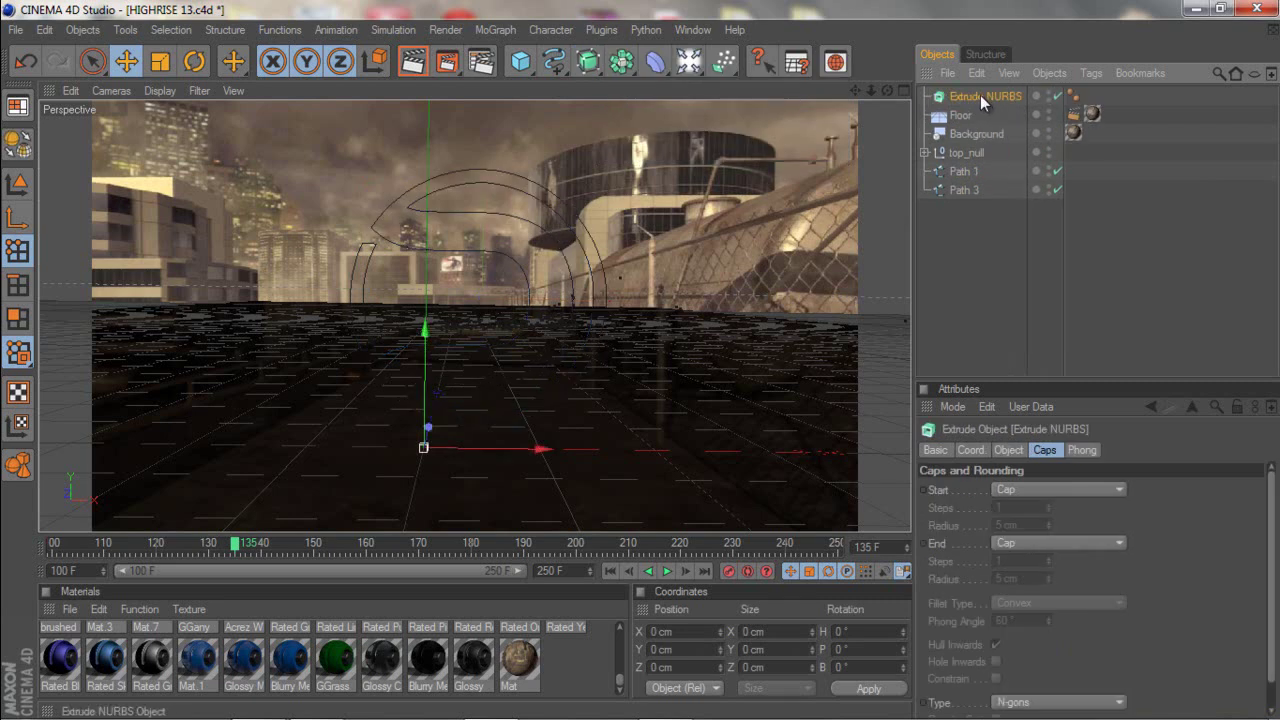
{"action": "key", "text": "ctrl+c"}
{"action": "key", "text": "ctrl+v"}
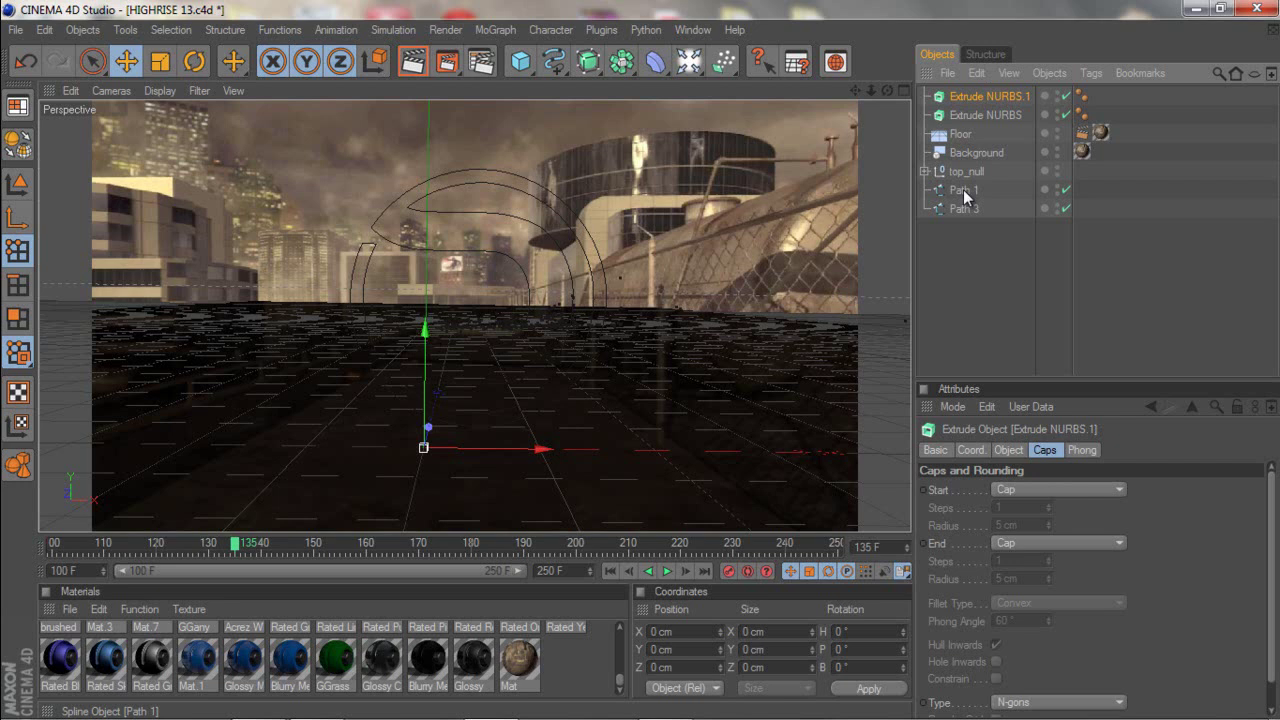
Nest Path 1 under Extrude NURBS.1 and select both extrude objects.
{"action": "left_click_drag", "start_coordinate": [963, 189], "coordinate": [969, 93]}
{"action": "left_click_drag", "start_coordinate": [968, 208], "coordinate": [974, 131]}
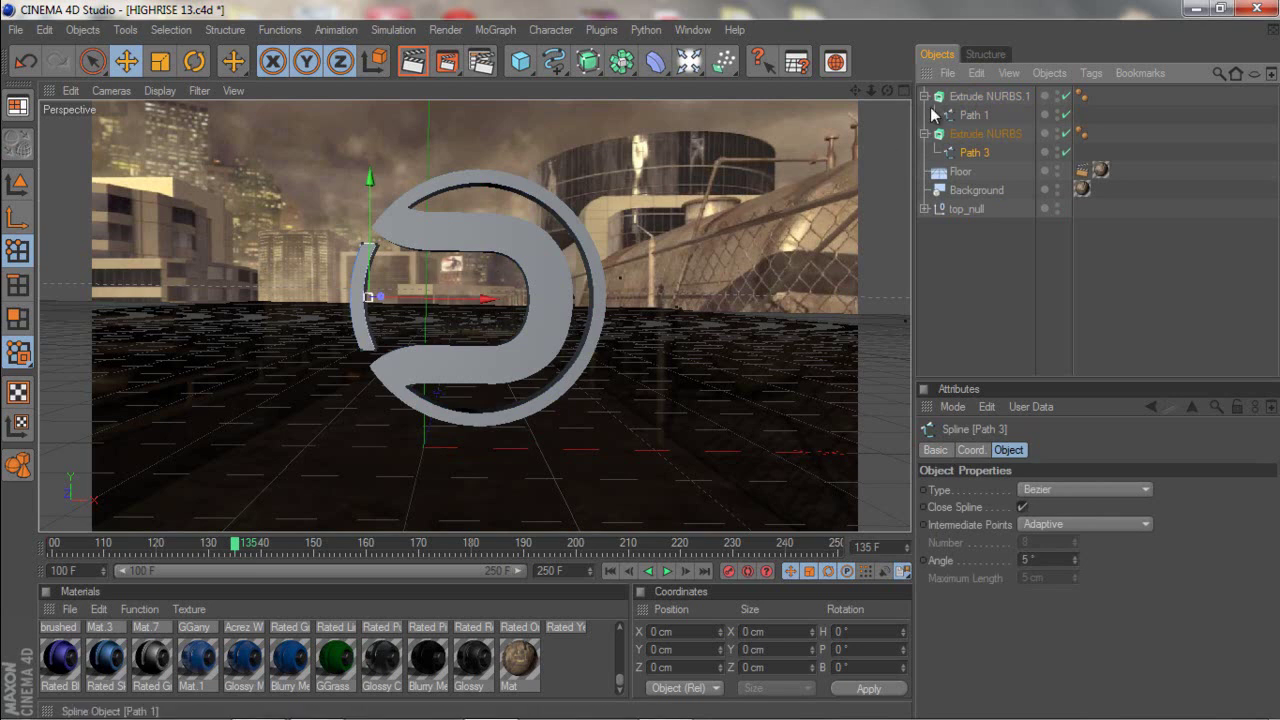
{"action": "left_click", "coordinate": [975, 97]}
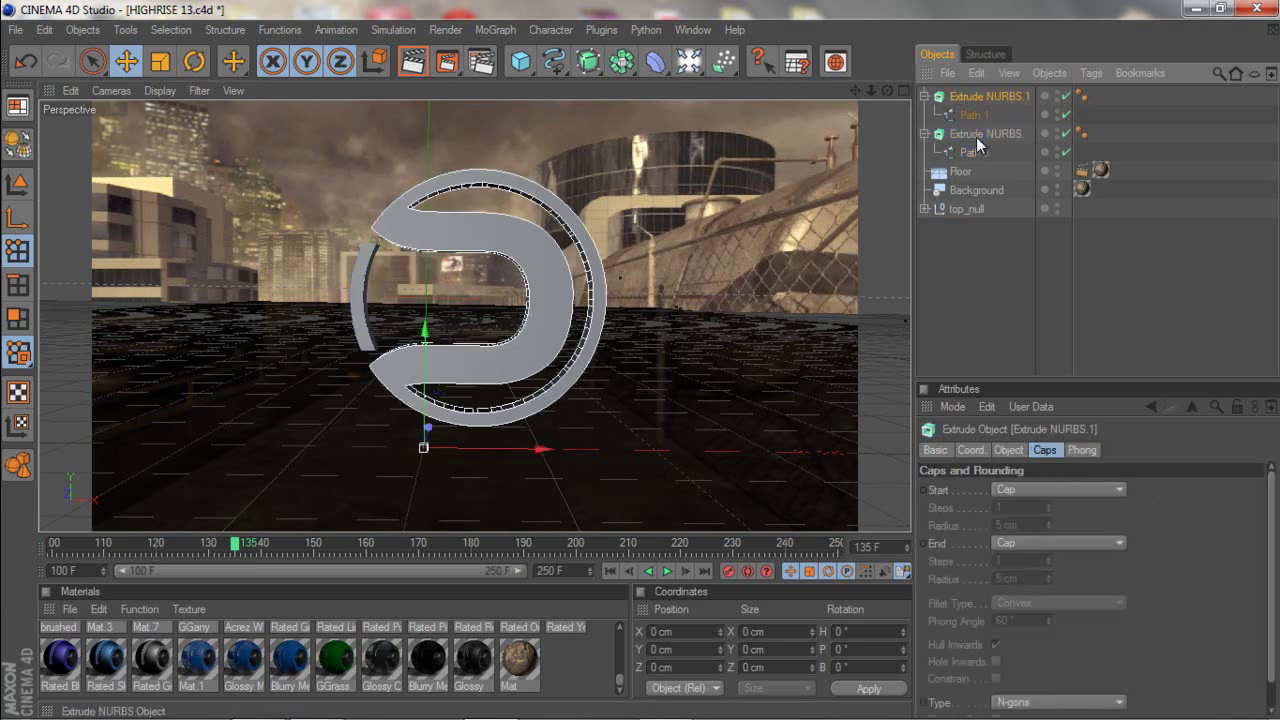
{"action": "left_click", "coordinate": [977, 130], "text": "ctrl"}
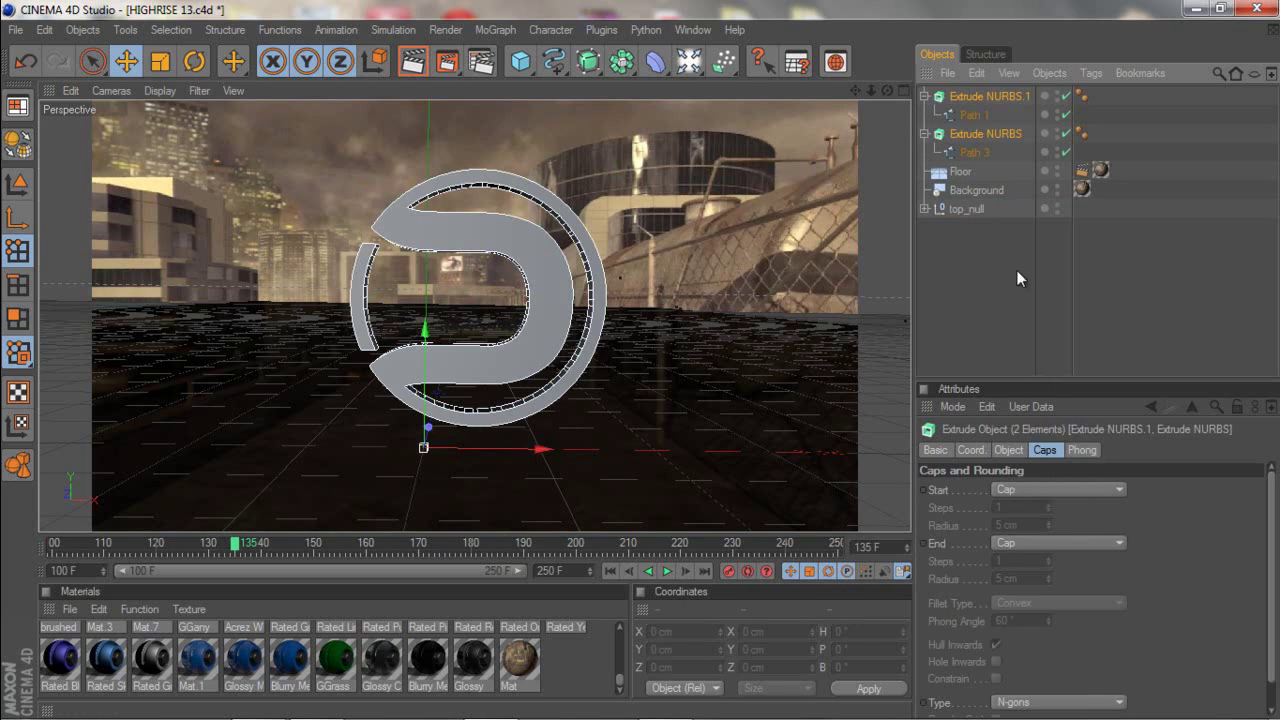
Set the Movement Z depth of both Extrude NURBS objects to about 134 cm.
{"action": "left_click", "coordinate": [975, 135]}
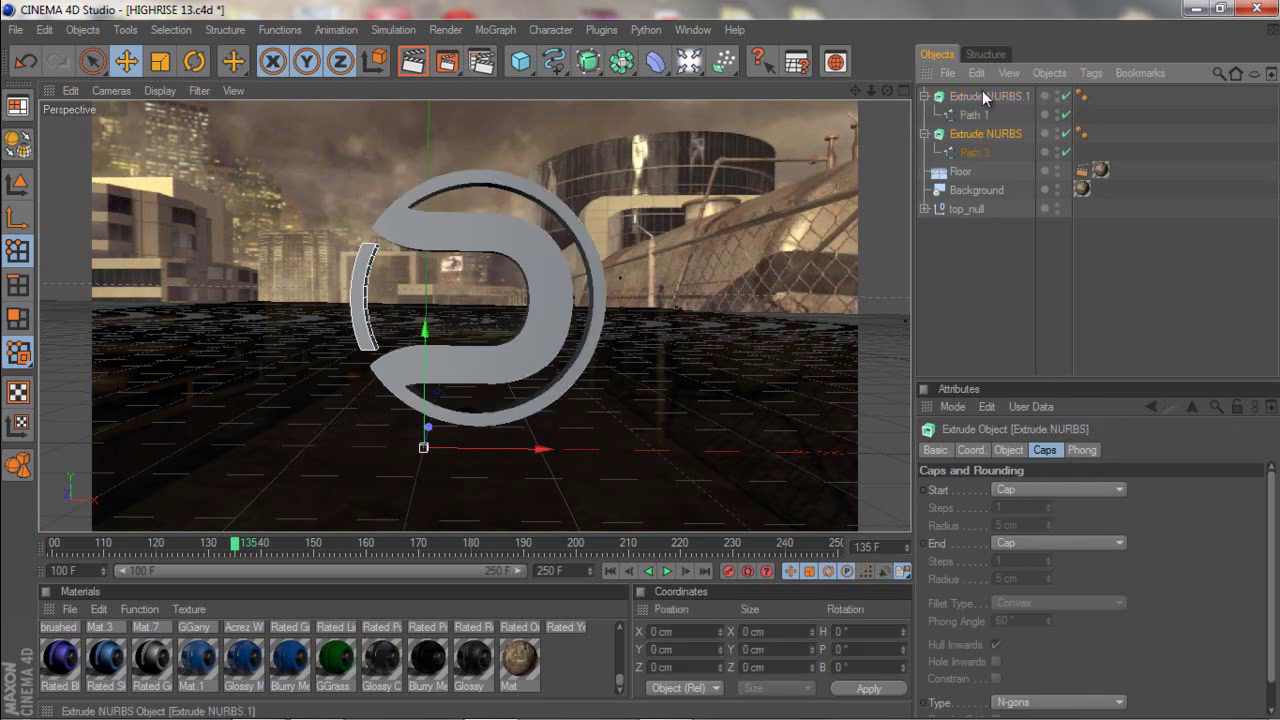
{"action": "left_click", "coordinate": [983, 95], "text": "ctrl"}
{"action": "left_click", "coordinate": [1012, 450]}
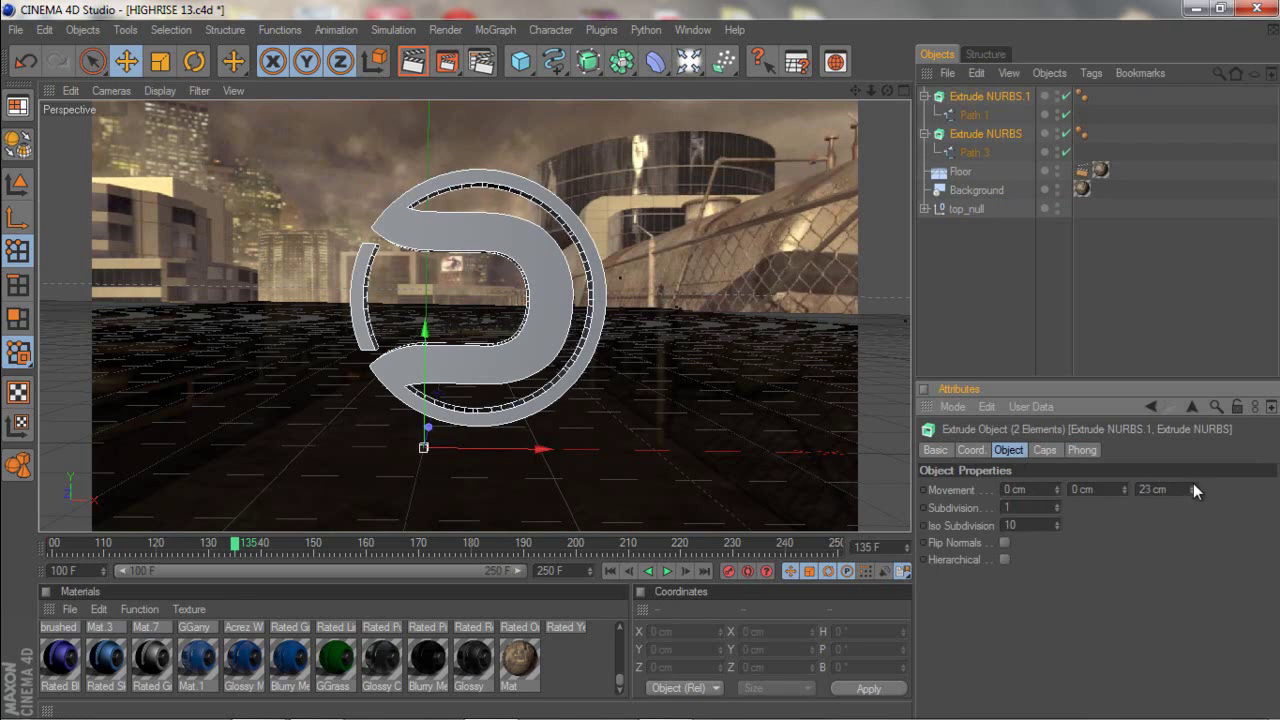
{"action": "mouse_move", "coordinate": [1193, 483]}
{"action": "left_mouse_down"}
{"action": "mouse_move", "coordinate": [1189, 471]}
{"action": "mouse_move", "coordinate": [1187, 499]}
{"action": "mouse_move", "coordinate": [1200, 469]}
{"action": "mouse_move", "coordinate": [1193, 485]}
{"action": "mouse_move", "coordinate": [1137, 456]}
{"action": "mouse_move", "coordinate": [1192, 487]}
{"action": "mouse_move", "coordinate": [1204, 514]}
{"action": "mouse_move", "coordinate": [1193, 484]}
{"action": "mouse_move", "coordinate": [1208, 497]}
{"action": "mouse_move", "coordinate": [1178, 469]}
{"action": "mouse_move", "coordinate": [1198, 486]}
{"action": "mouse_move", "coordinate": [1180, 525]}
{"action": "mouse_move", "coordinate": [1193, 486]}
{"action": "left_mouse_up"}
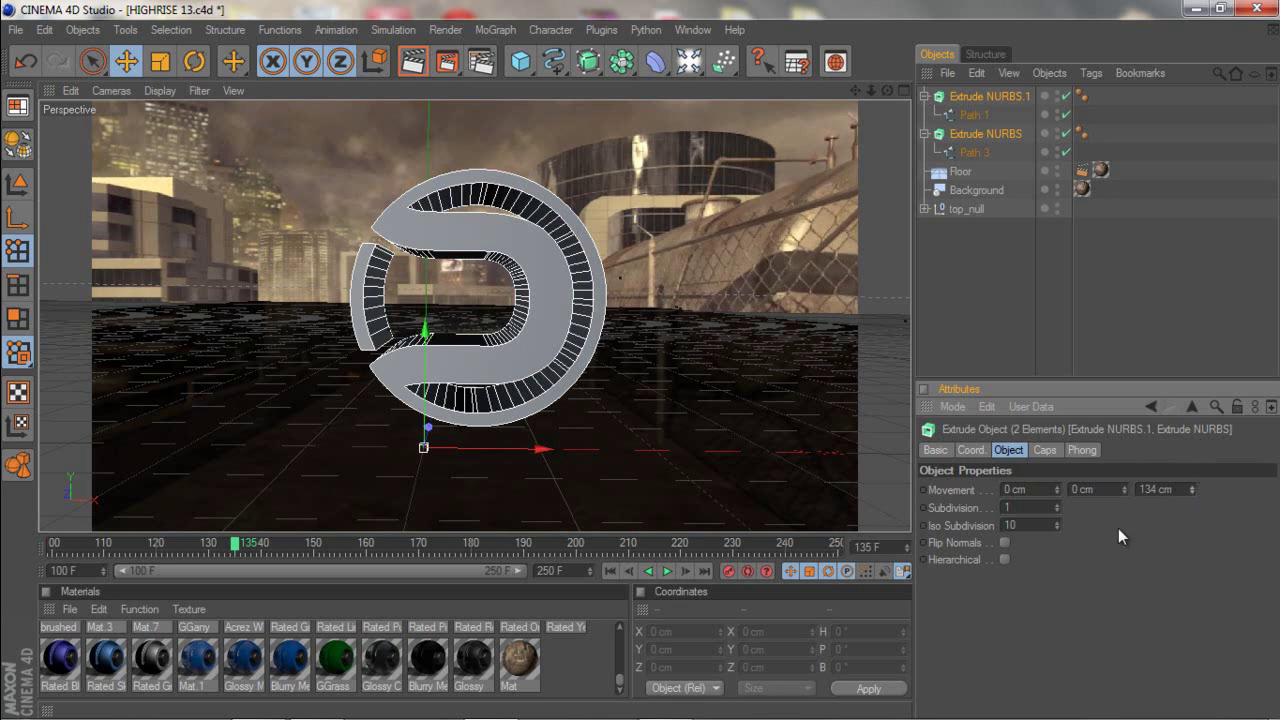
{"action": "left_click", "coordinate": [976, 134]}
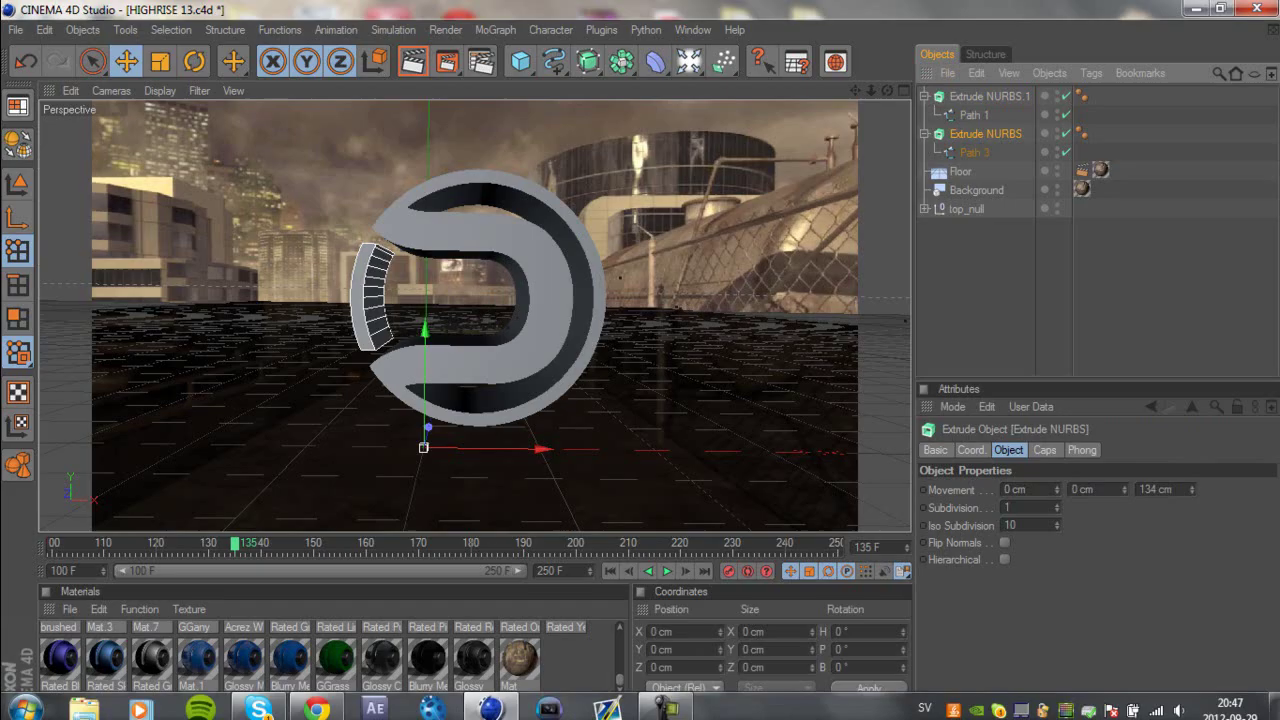
{"action": "left_click", "coordinate": [317, 702]}
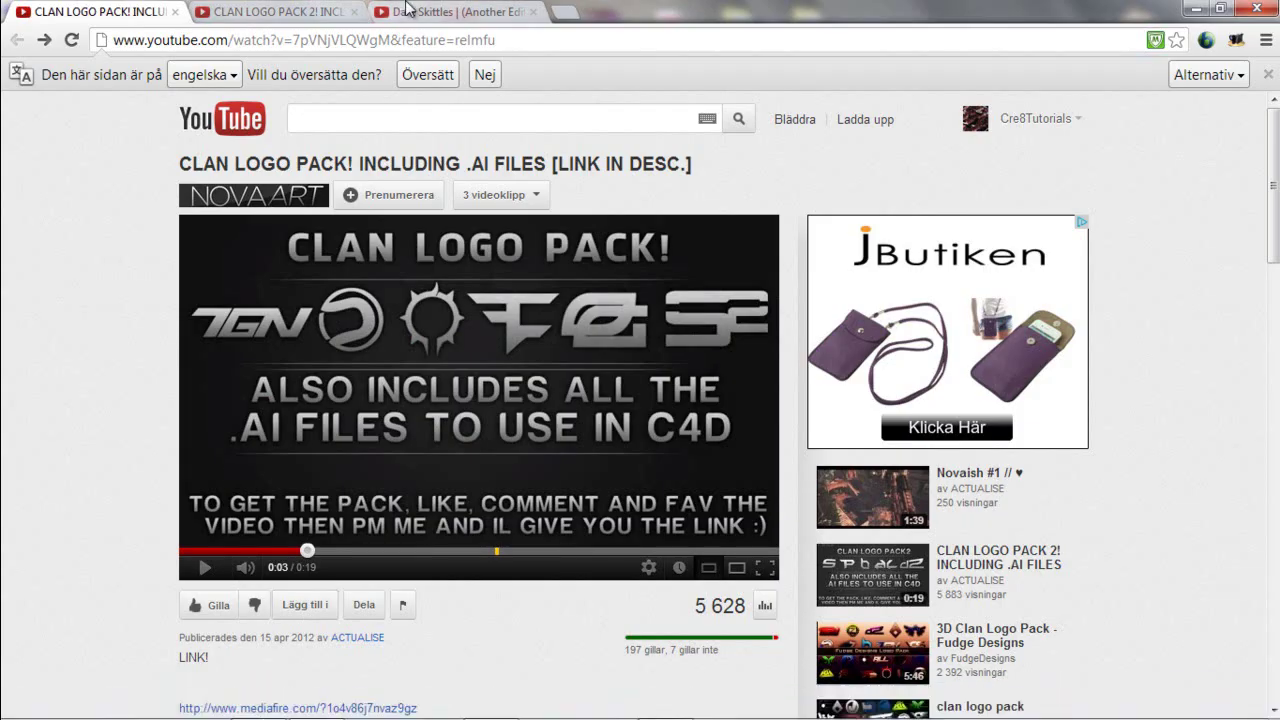
{"action": "left_click", "coordinate": [408, 11]}
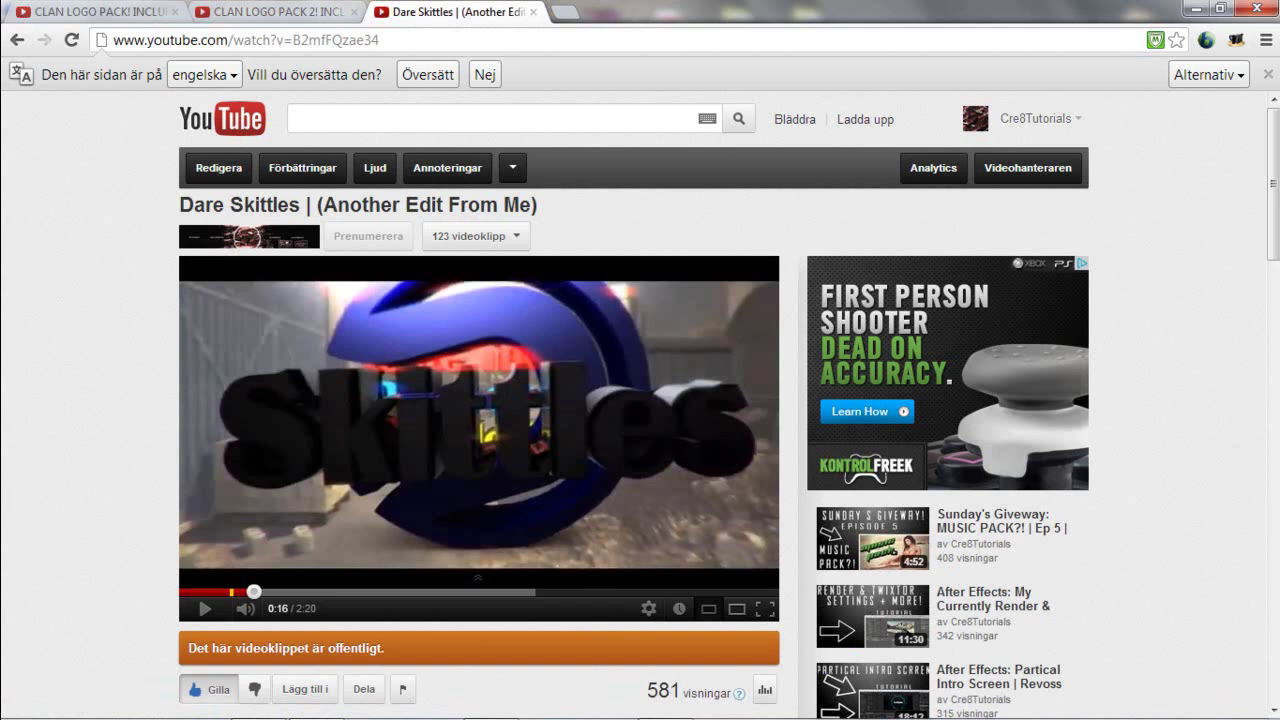
Back in Cinema 4D, stretch the logo slightly along X and select both Extrude NURBS objects.
{"action": "left_click", "coordinate": [490, 704]}
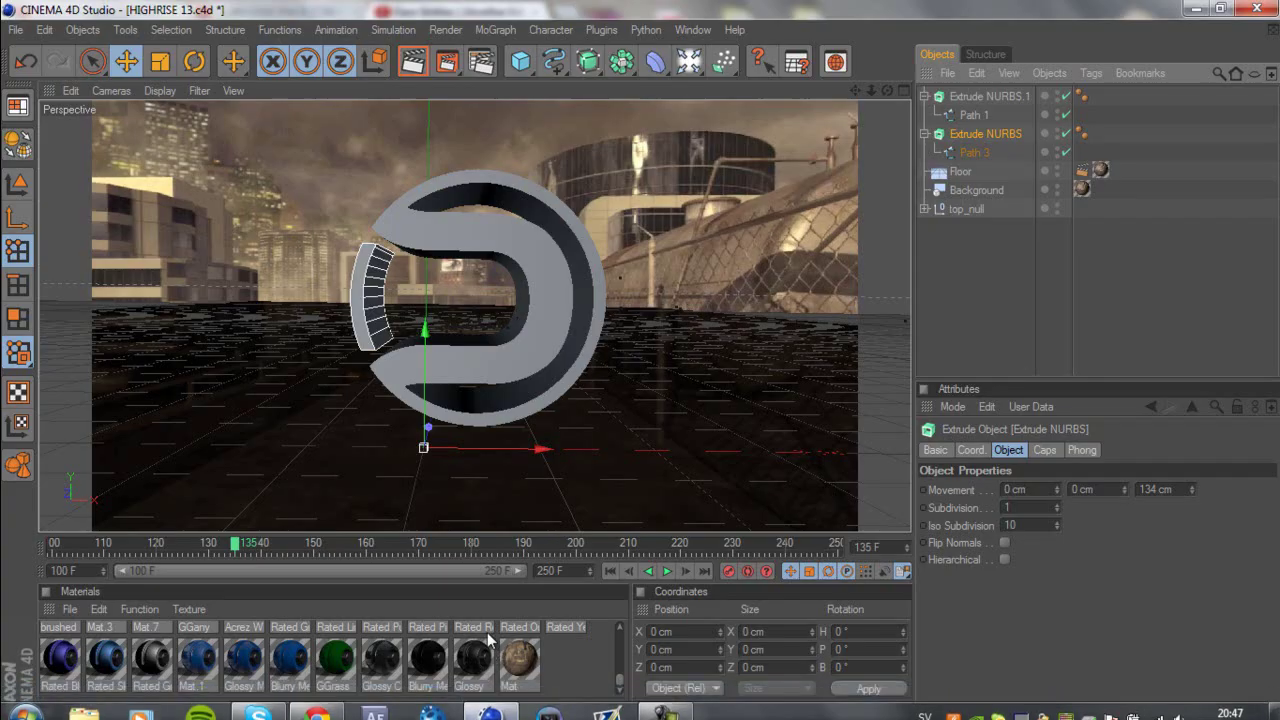
{"action": "left_click", "coordinate": [194, 61]}
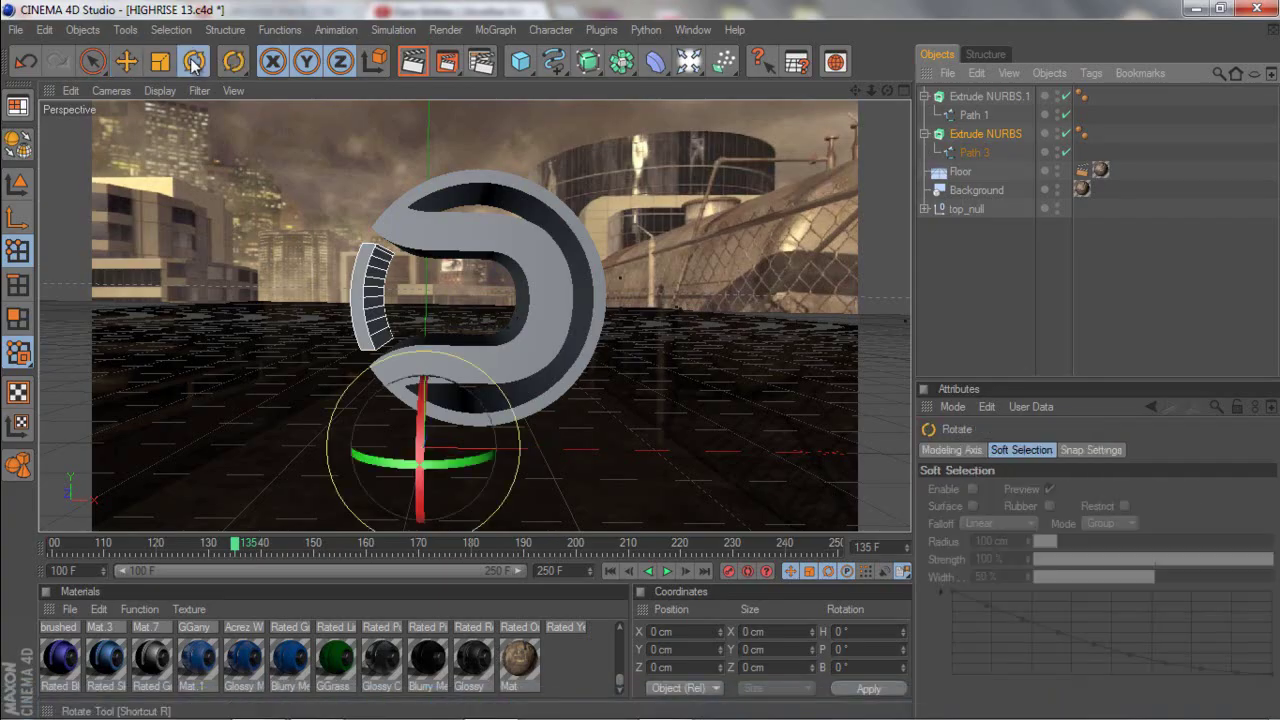
{"action": "left_click", "coordinate": [160, 61]}
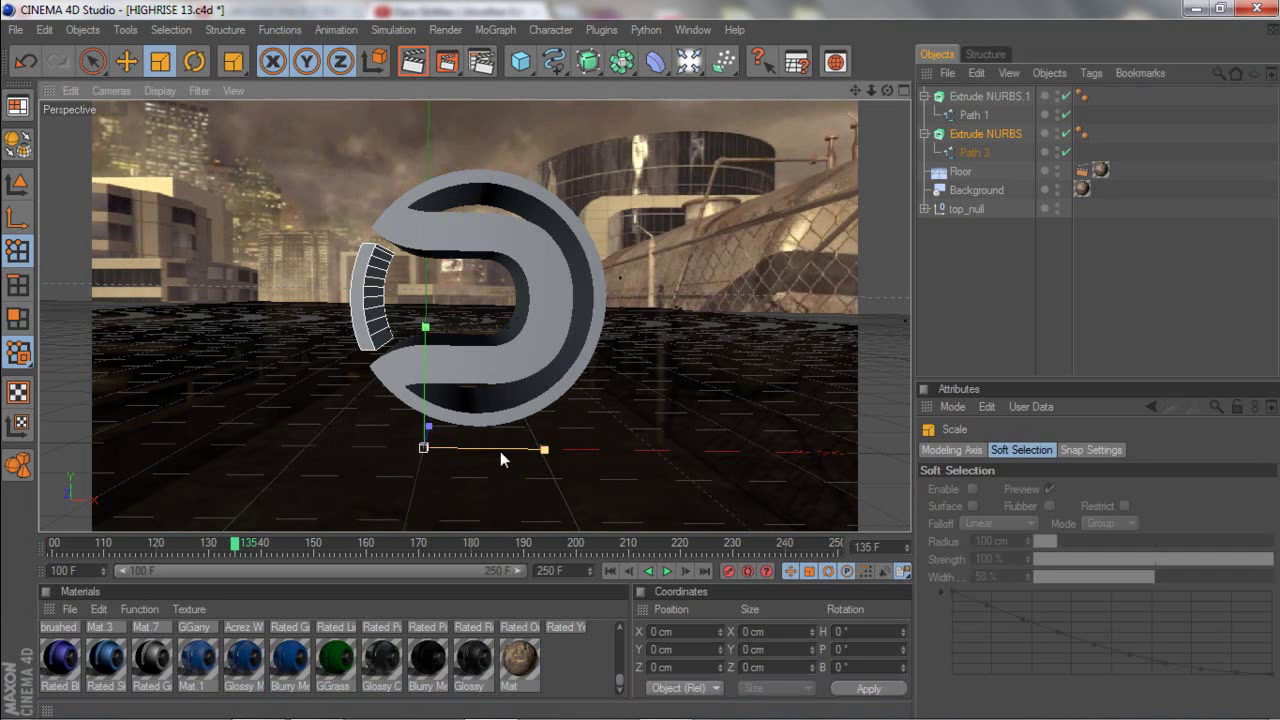
{"action": "mouse_move", "coordinate": [500, 451]}
{"action": "left_mouse_down"}
{"action": "mouse_move", "coordinate": [646, 365]}
{"action": "mouse_move", "coordinate": [503, 449]}
{"action": "left_mouse_up"}
{"action": "left_click", "coordinate": [974, 97], "text": "ctrl"}
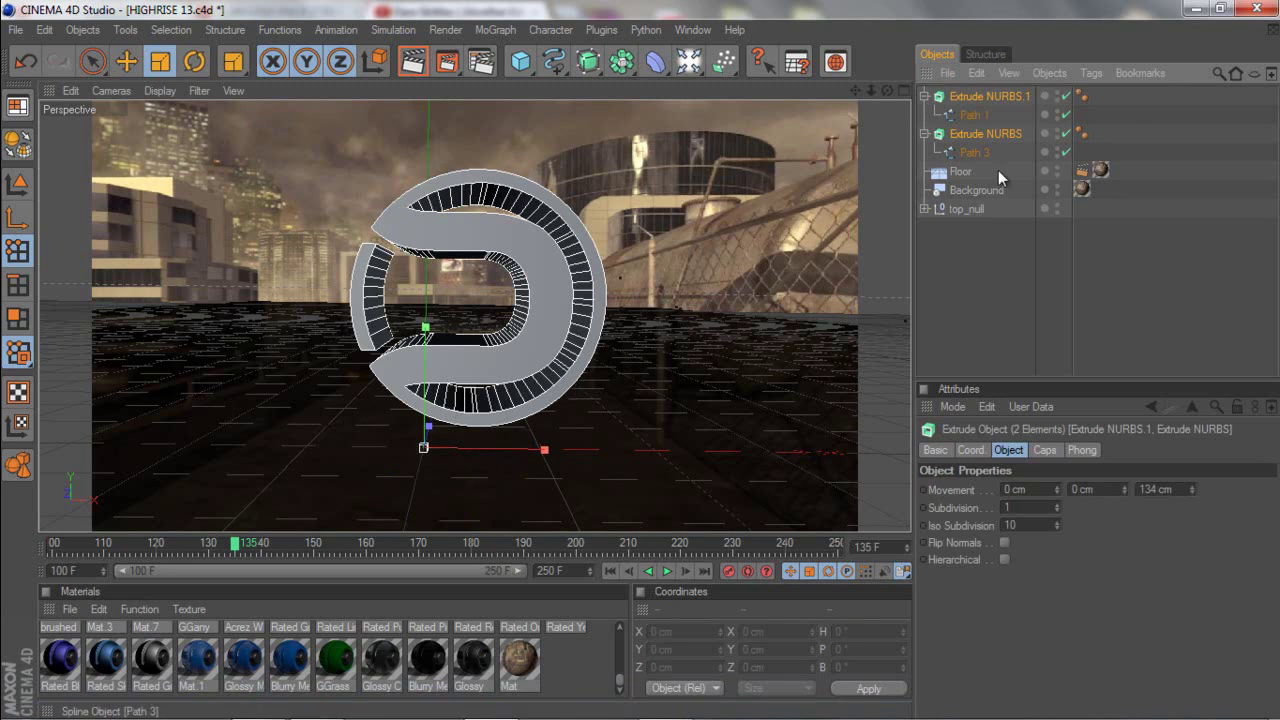
{"action": "left_click", "coordinate": [925, 97]}
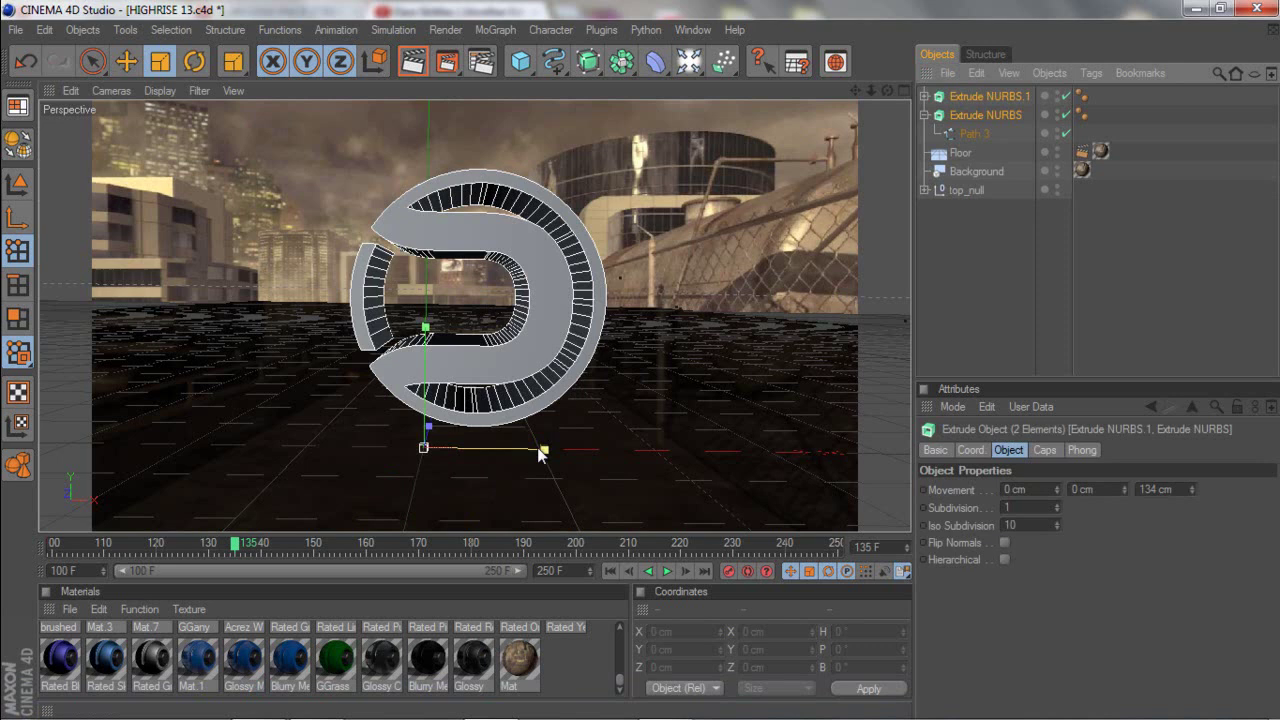
Deepen the logo extrusions to about 164.9 cm.
{"action": "left_click_drag", "start_coordinate": [537, 447], "coordinate": [638, 364]}
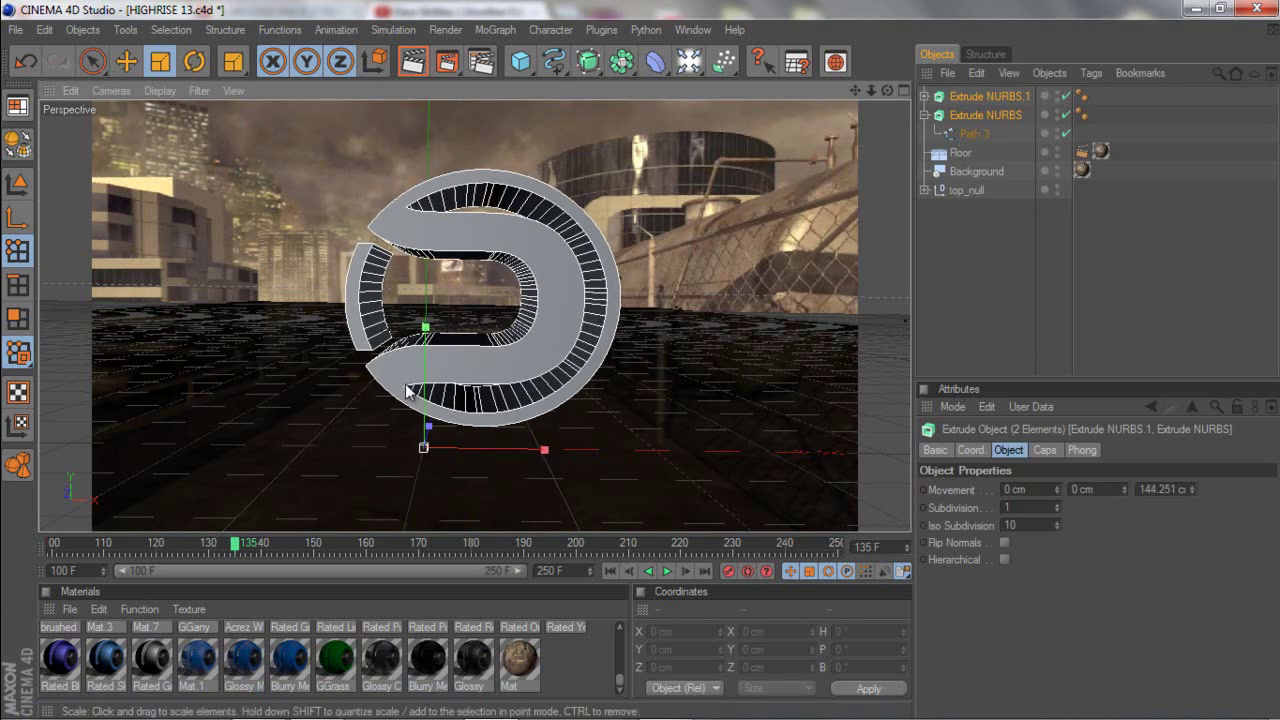
{"action": "left_click_drag", "start_coordinate": [425, 328], "coordinate": [643, 363]}
{"action": "left_click_drag", "start_coordinate": [525, 444], "coordinate": [644, 361]}
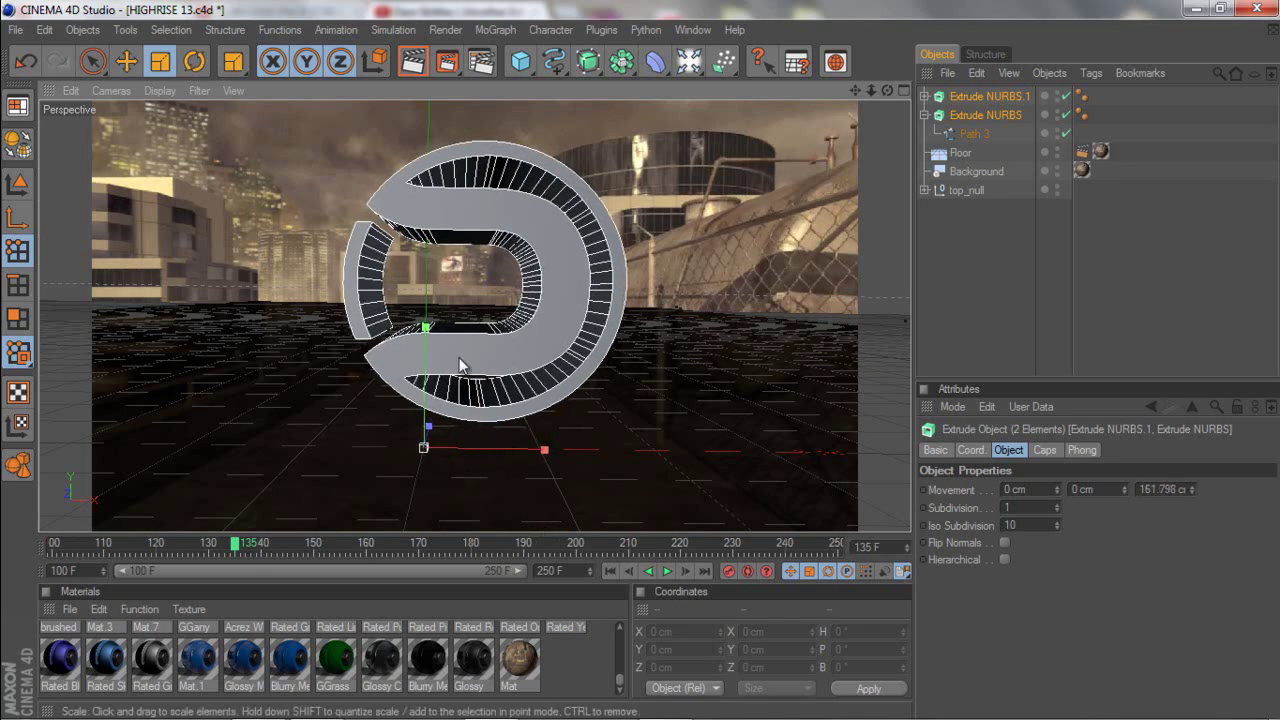
{"action": "left_click_drag", "start_coordinate": [426, 447], "coordinate": [641, 366]}
Shift the logo sideways along X and scrub the animation to frame 152.
{"action": "key", "text": "e"}
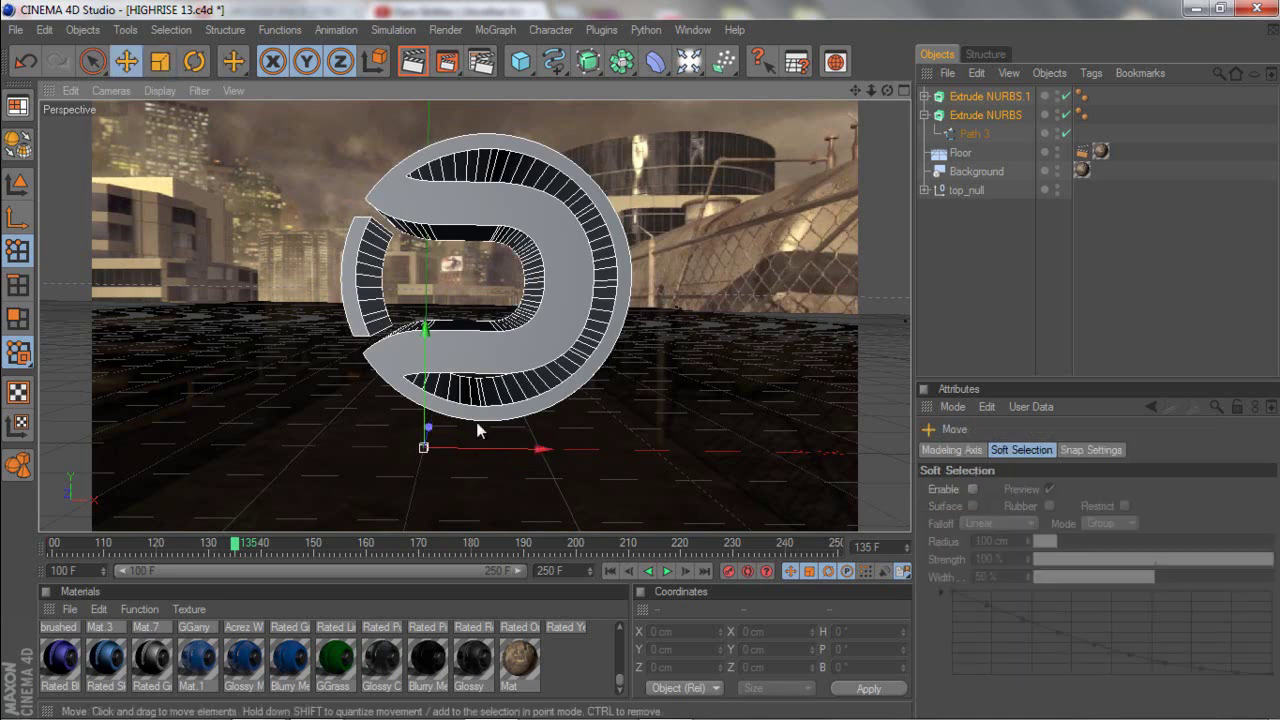
{"action": "left_click_drag", "start_coordinate": [500, 449], "coordinate": [414, 454]}
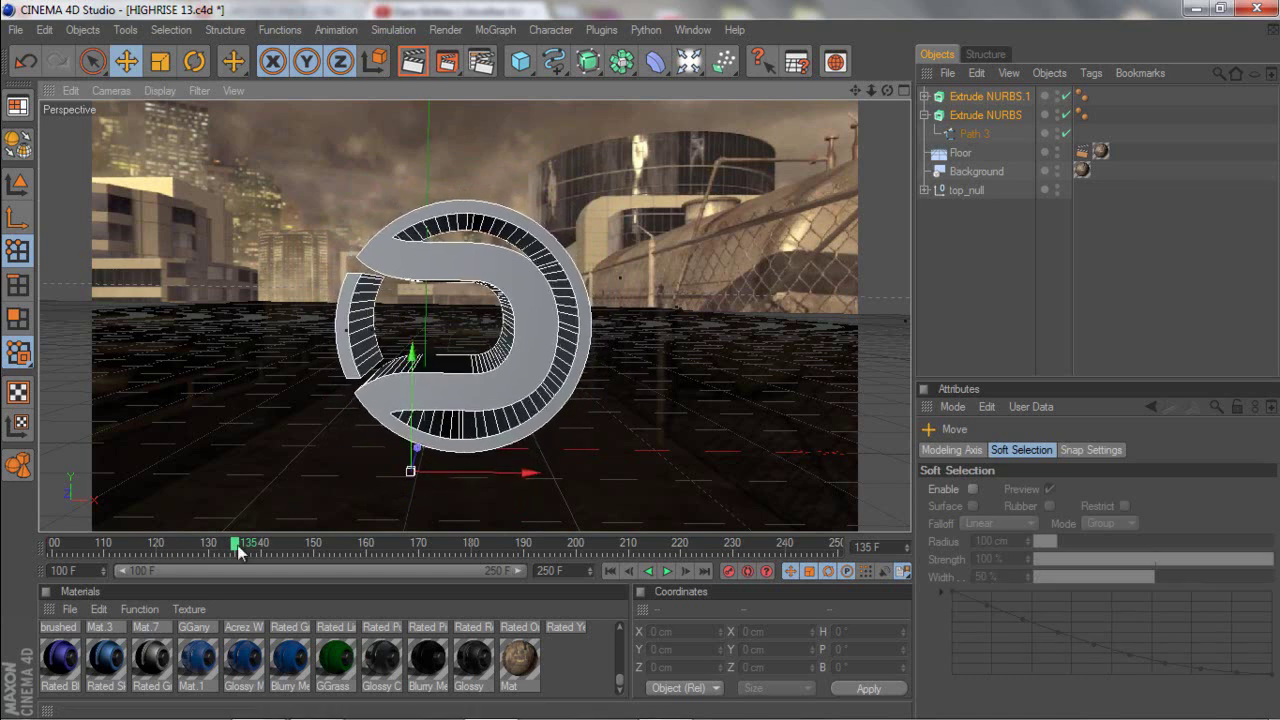
{"action": "left_click_drag", "start_coordinate": [240, 545], "coordinate": [850, 520]}
{"action": "left_click_drag", "start_coordinate": [435, 552], "coordinate": [323, 590]}
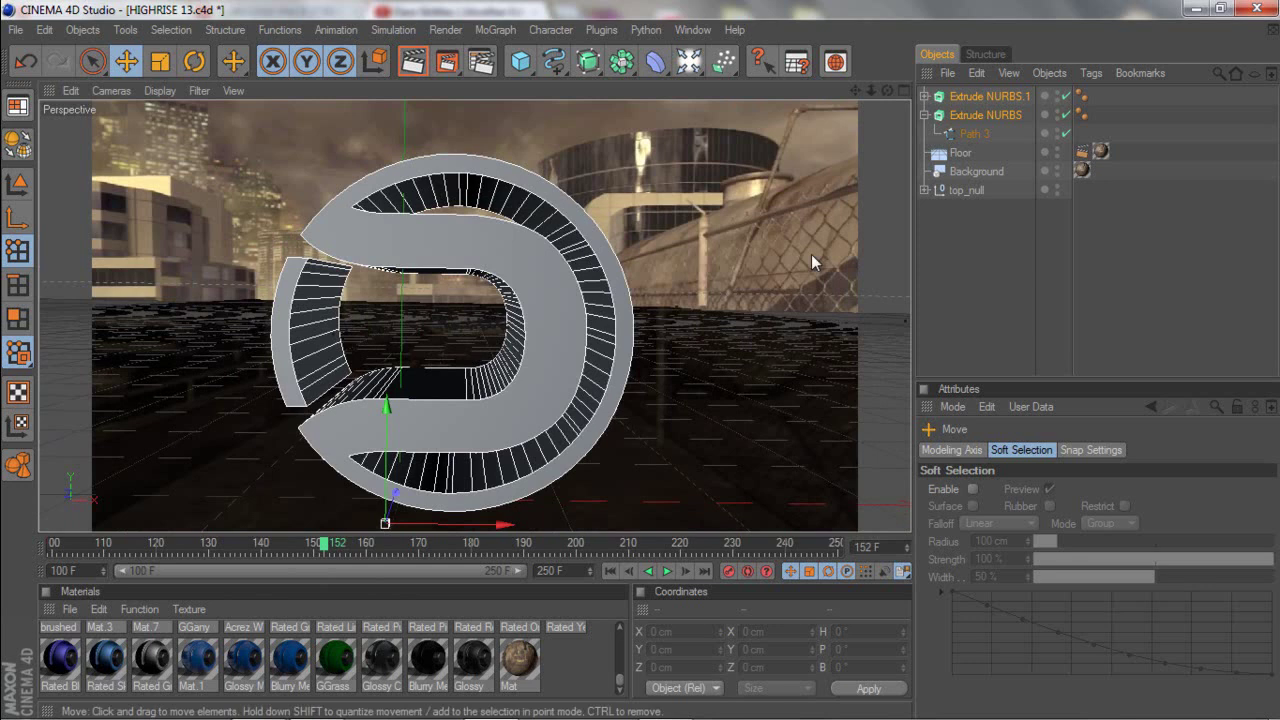
Apply the 'simple metallic' material to Extrude NURBS.1.
{"action": "scroll", "coordinate": [624, 676], "scroll_direction": "up", "scroll_amount": 5}
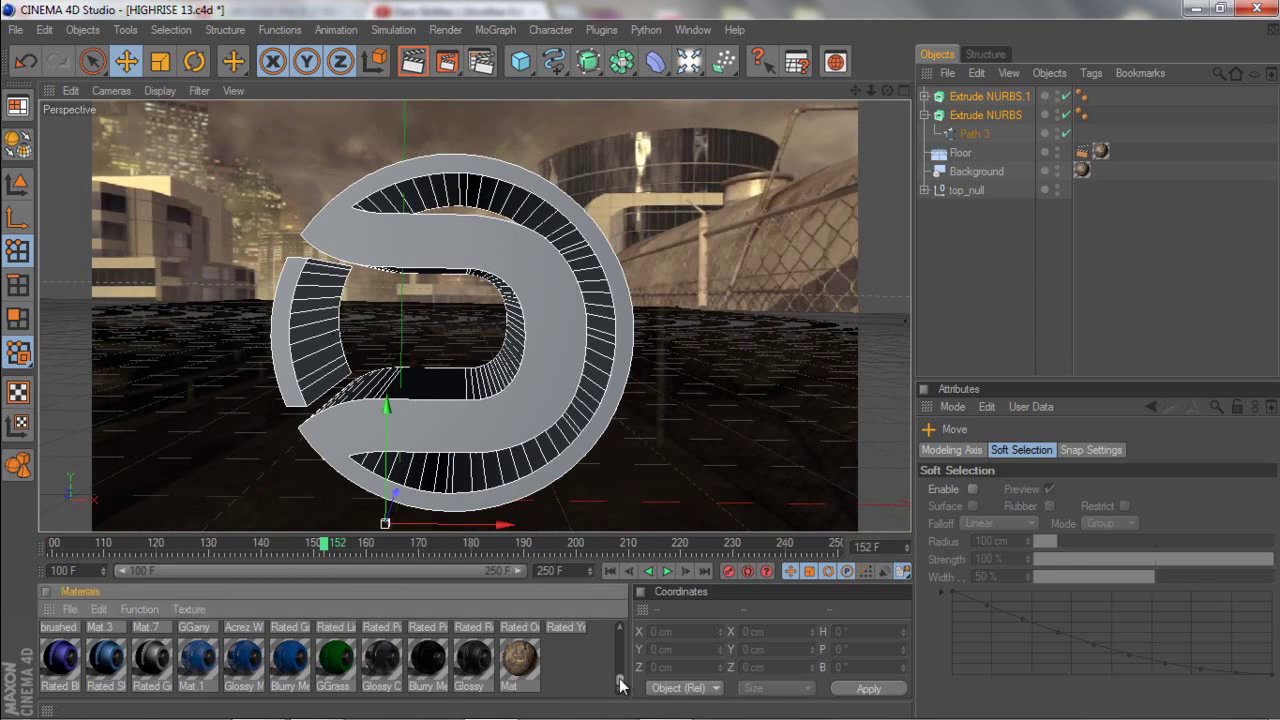
{"action": "scroll", "coordinate": [621, 676], "scroll_direction": "up", "scroll_amount": 2}
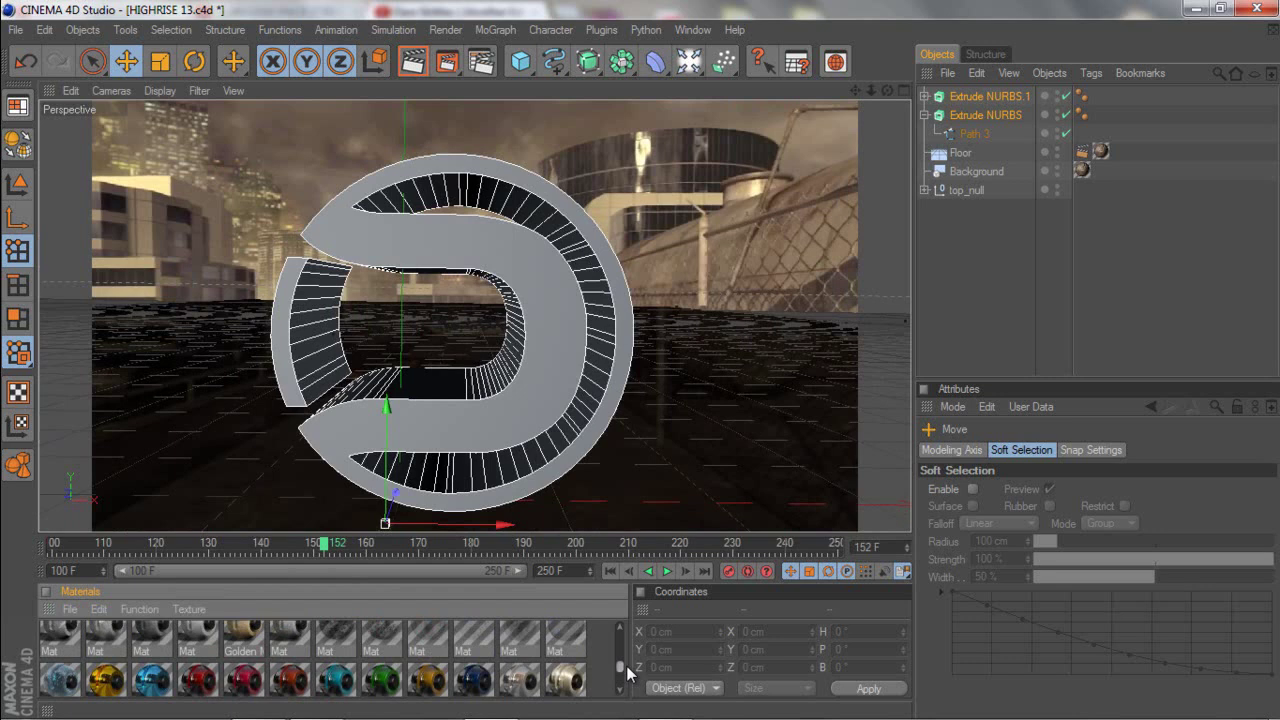
{"action": "scroll", "coordinate": [628, 676], "scroll_direction": "down", "scroll_amount": 1}
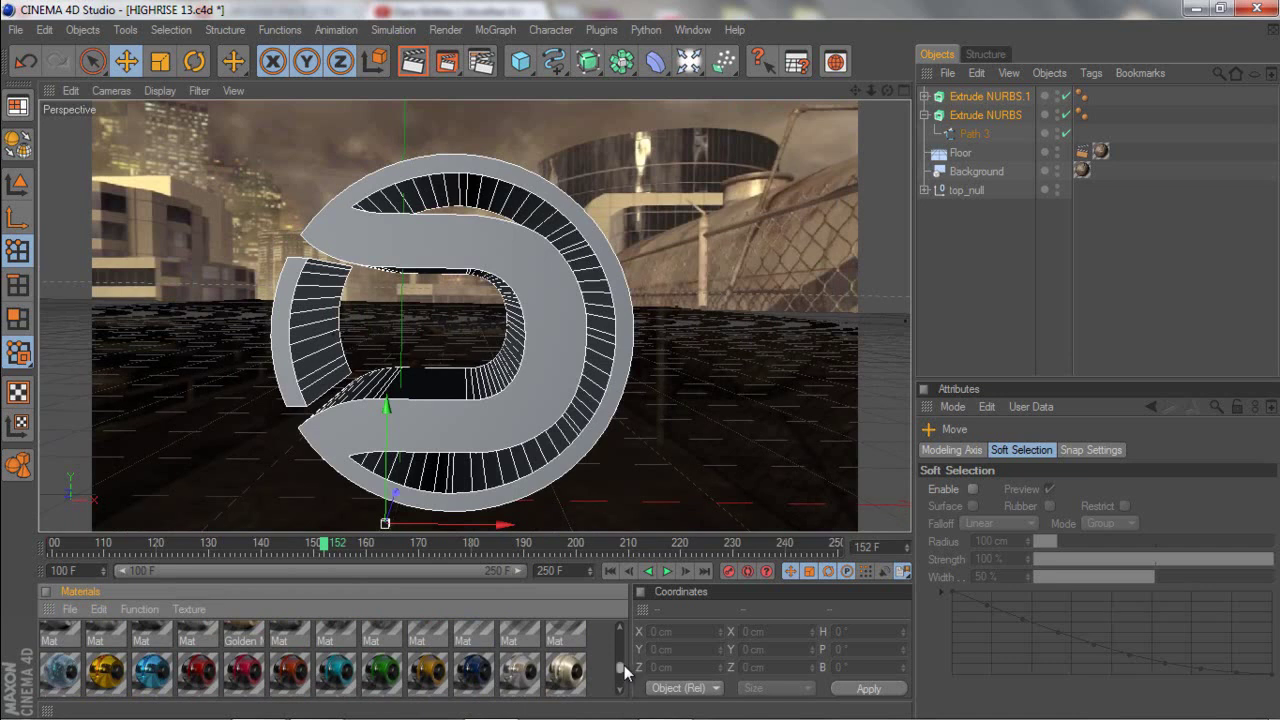
{"action": "mouse_move", "coordinate": [624, 672]}
{"action": "left_mouse_down"}
{"action": "mouse_move", "coordinate": [627, 634]}
{"action": "mouse_move", "coordinate": [608, 677]}
{"action": "left_mouse_up"}
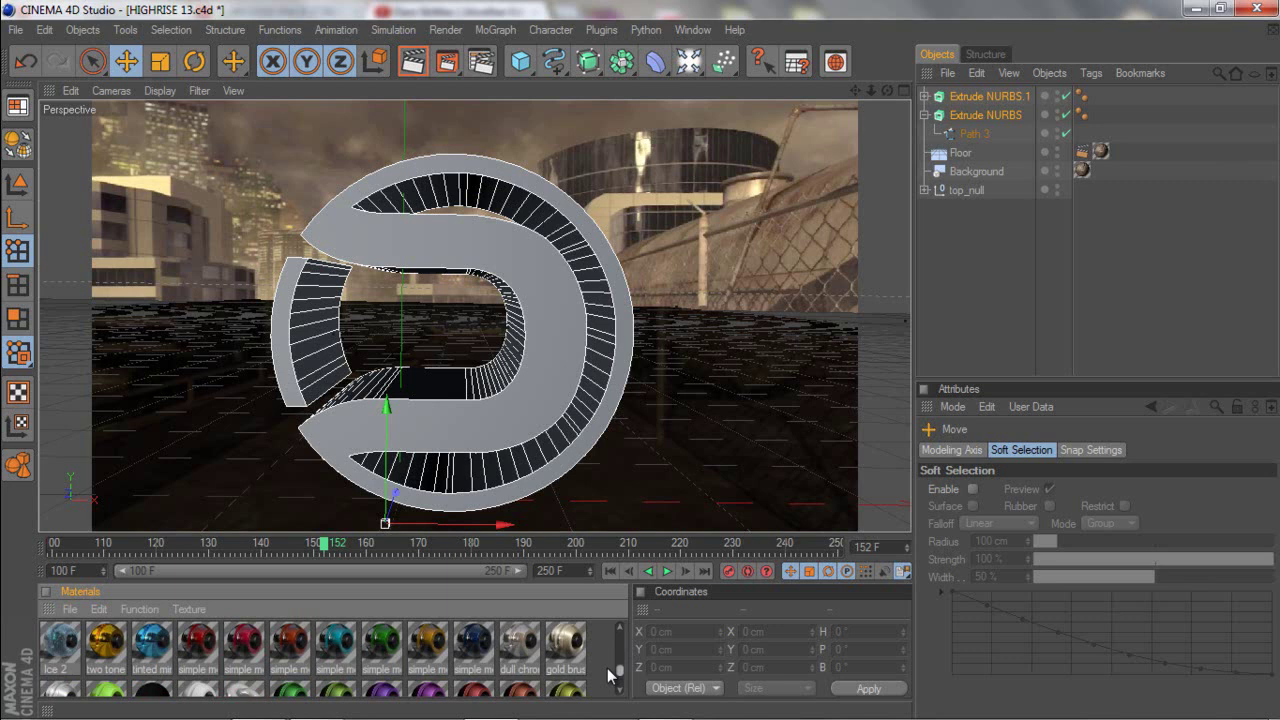
{"action": "left_click_drag", "start_coordinate": [468, 652], "coordinate": [983, 97]}
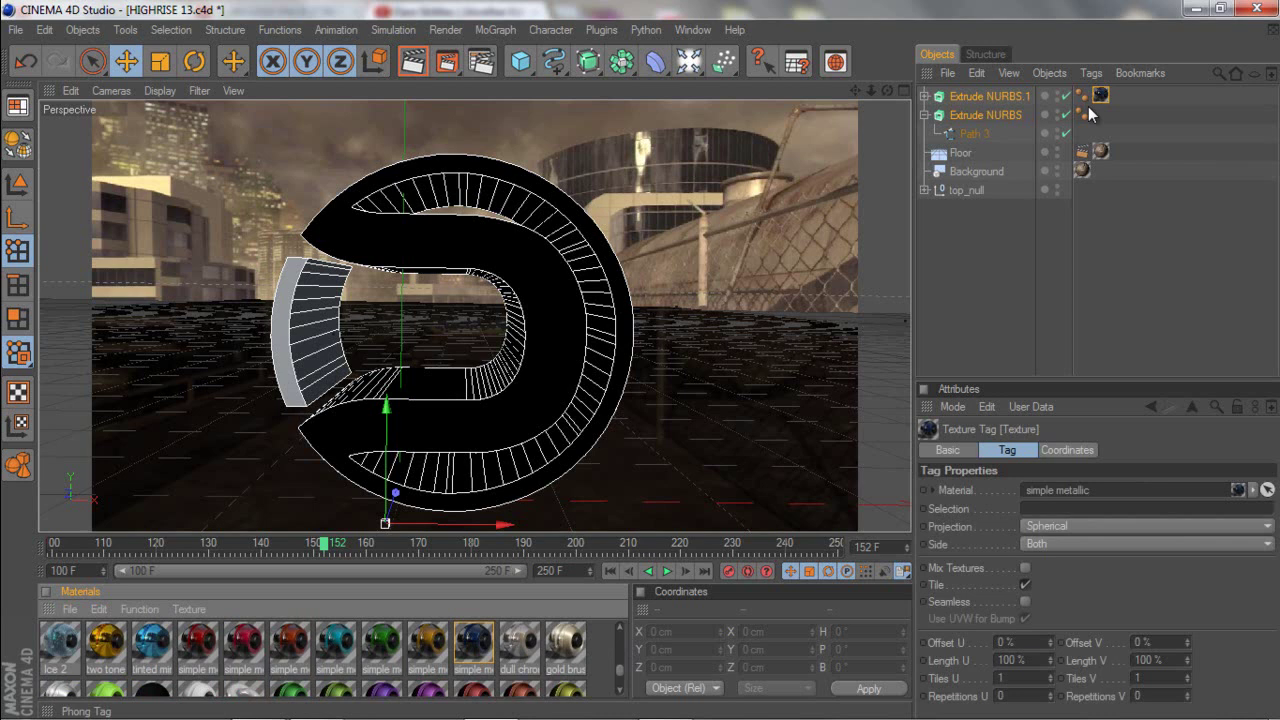
Copy the material tag onto Extrude NURBS and bring up the Content Browser's light kits.
{"action": "left_click_drag", "start_coordinate": [1100, 95], "coordinate": [1102, 114], "text": "ctrl"}
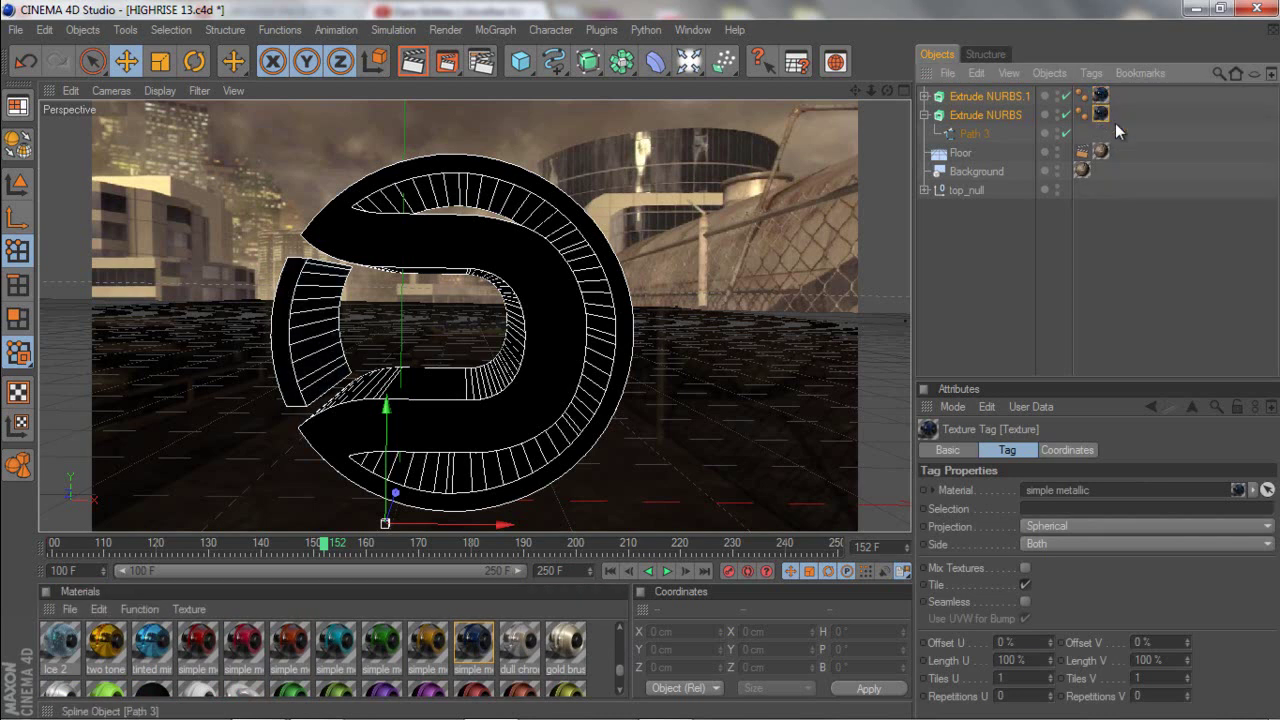
{"action": "left_click", "coordinate": [986, 97]}
{"action": "left_click", "coordinate": [988, 115]}
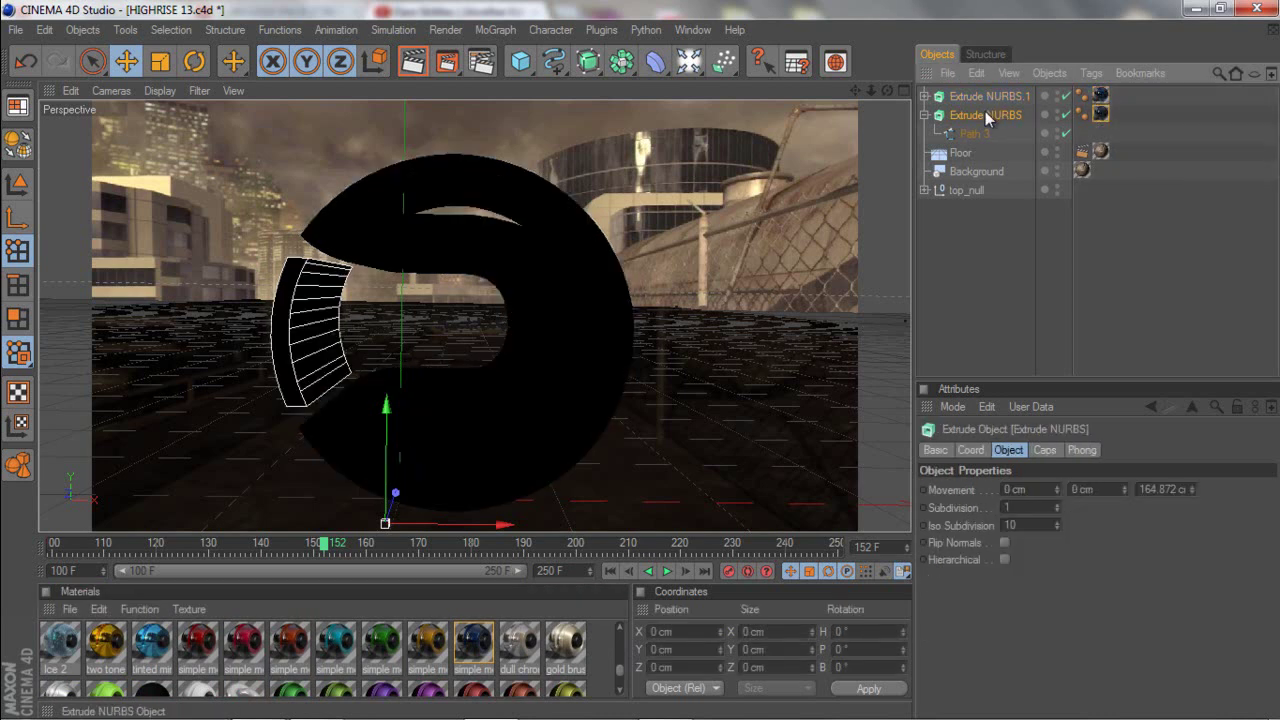
{"action": "left_click", "coordinate": [838, 62]}
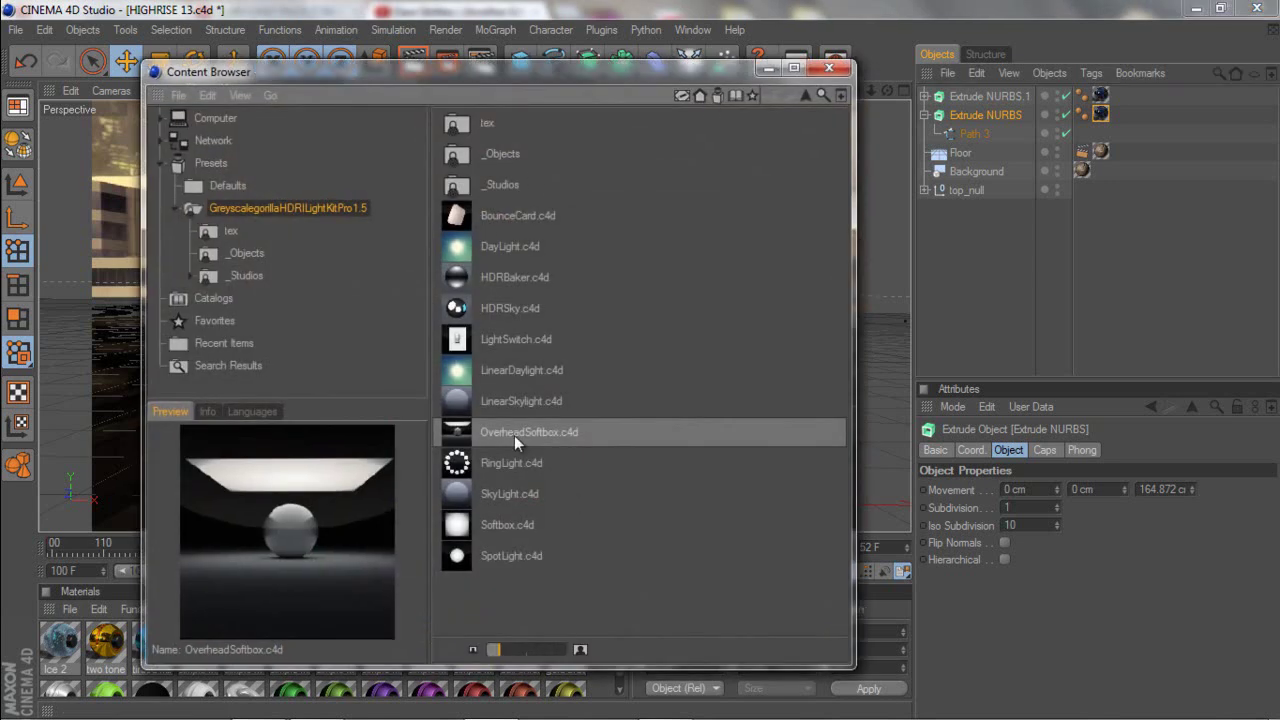
Merge the OverheadSoftbox preset into the scene and bring it into view.
{"action": "left_click", "coordinate": [514, 435]}
{"action": "double_click", "coordinate": [541, 438]}
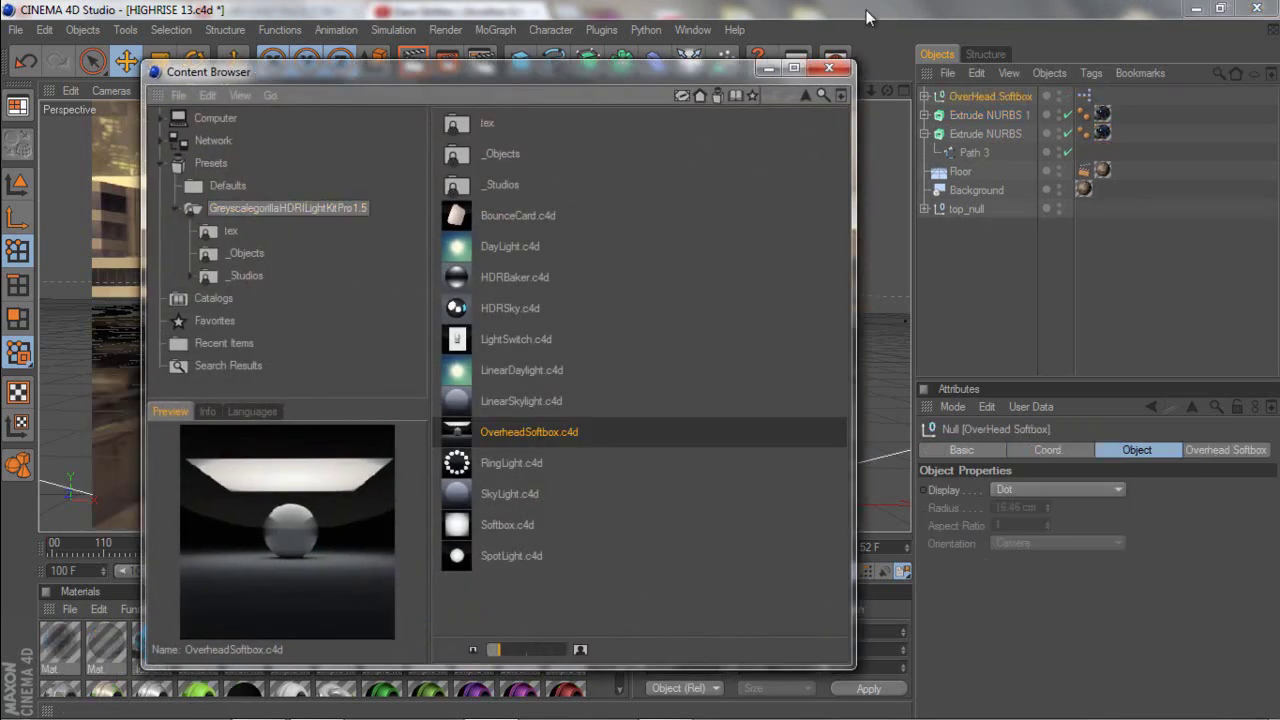
{"action": "left_click", "coordinate": [829, 67]}
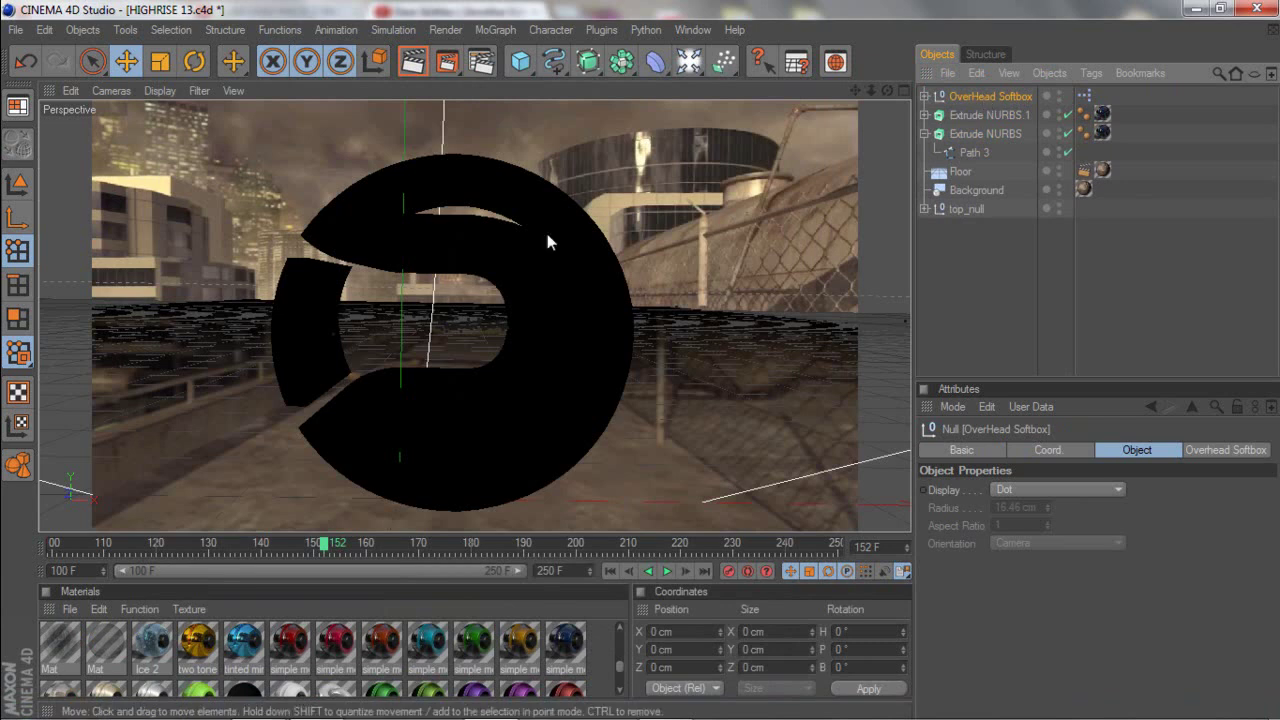
{"action": "scroll", "coordinate": [437, 295], "scroll_direction": "down", "scroll_amount": 8}
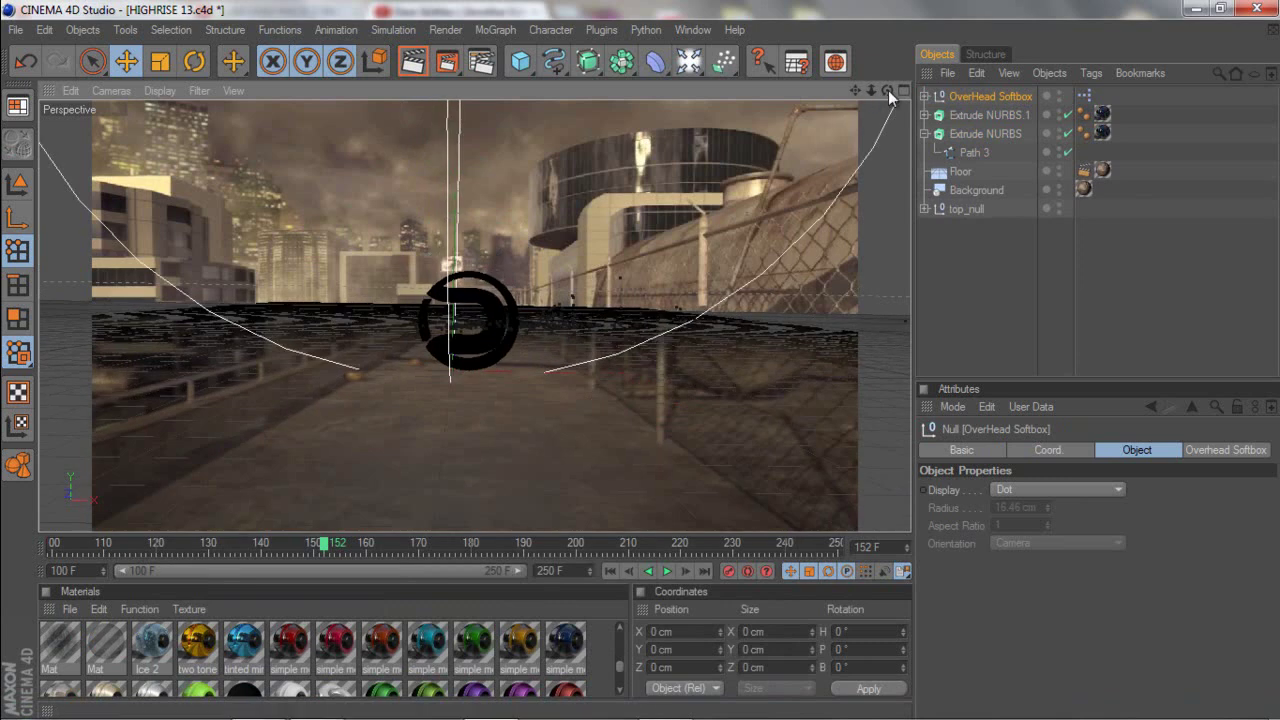
{"action": "left_click_drag", "start_coordinate": [855, 90], "coordinate": [669, 142]}
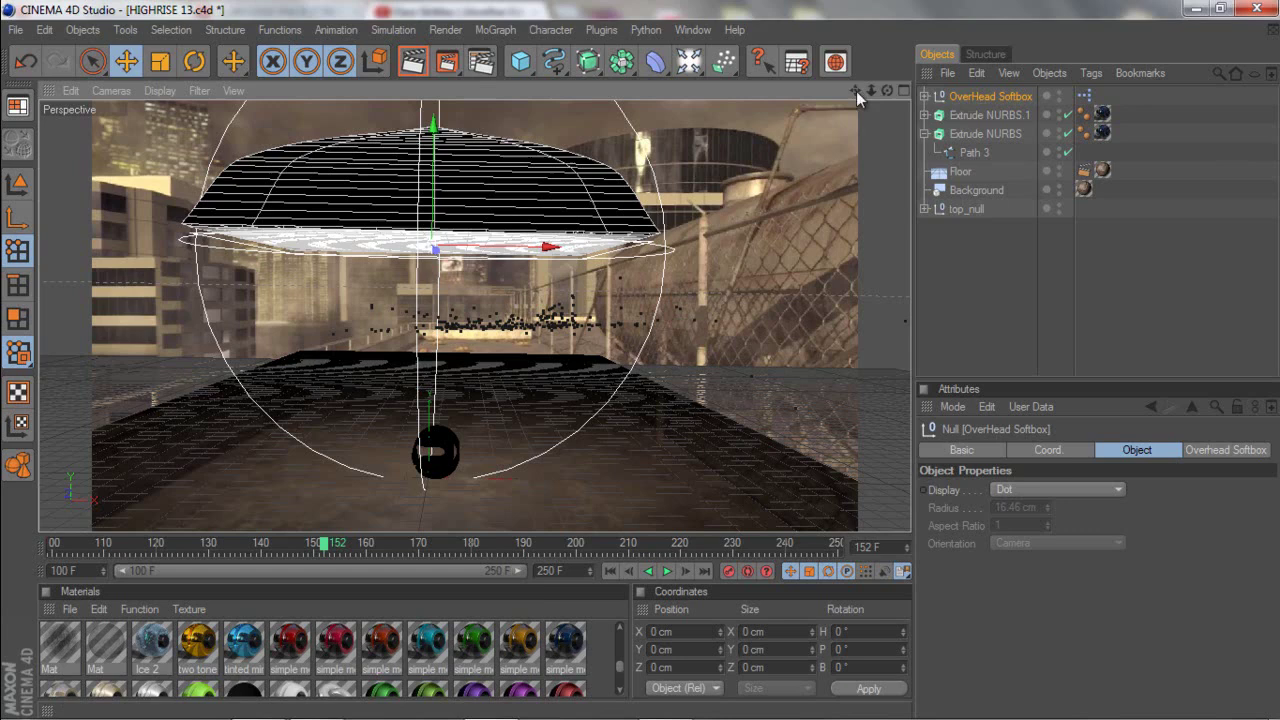
Move the softbox forward along Z toward the camera in front of the logo, at frame 145.
{"action": "left_click", "coordinate": [194, 61]}
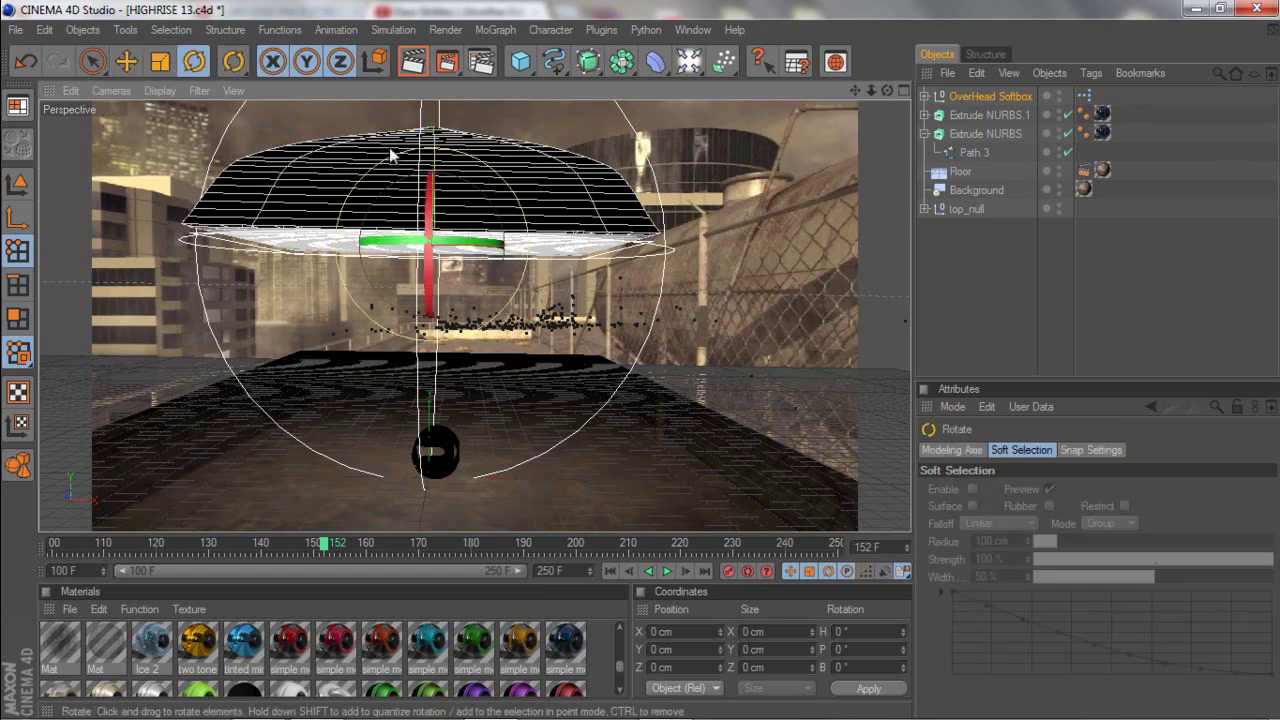
{"action": "left_click_drag", "start_coordinate": [470, 242], "coordinate": [428, 263]}
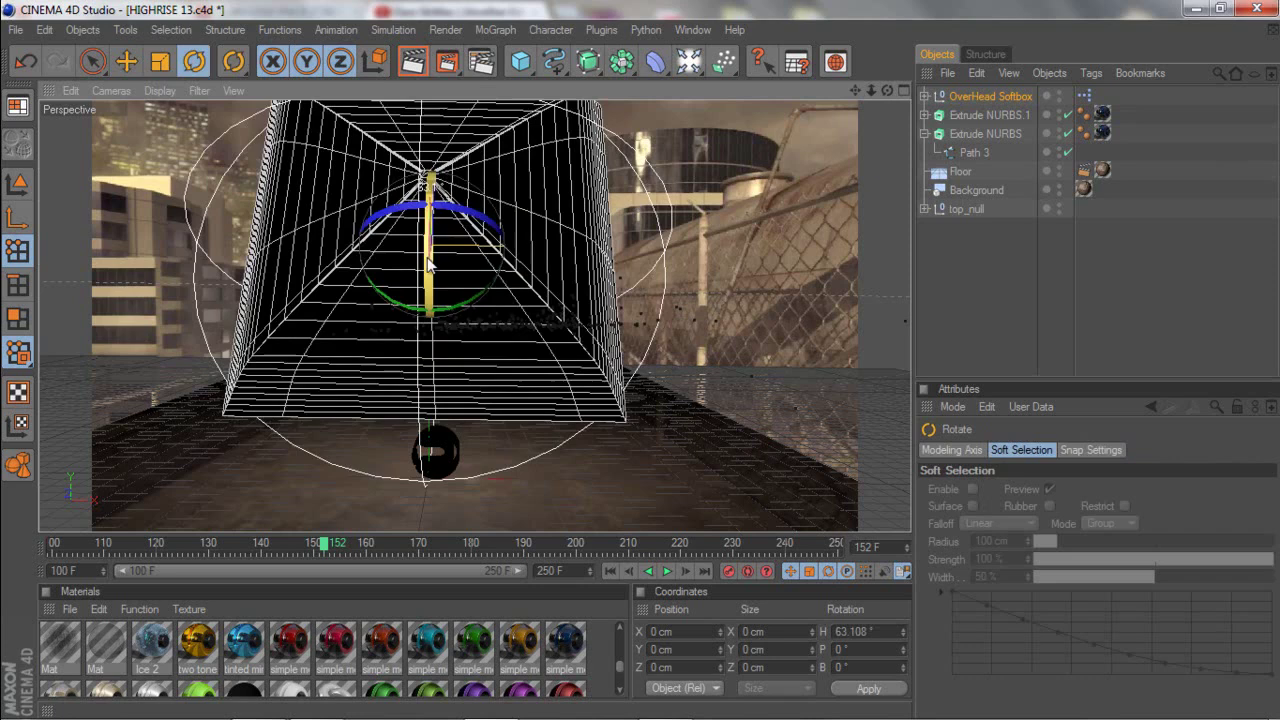
{"action": "key", "text": "ctrl+z"}
{"action": "key", "text": "ctrl+z"}
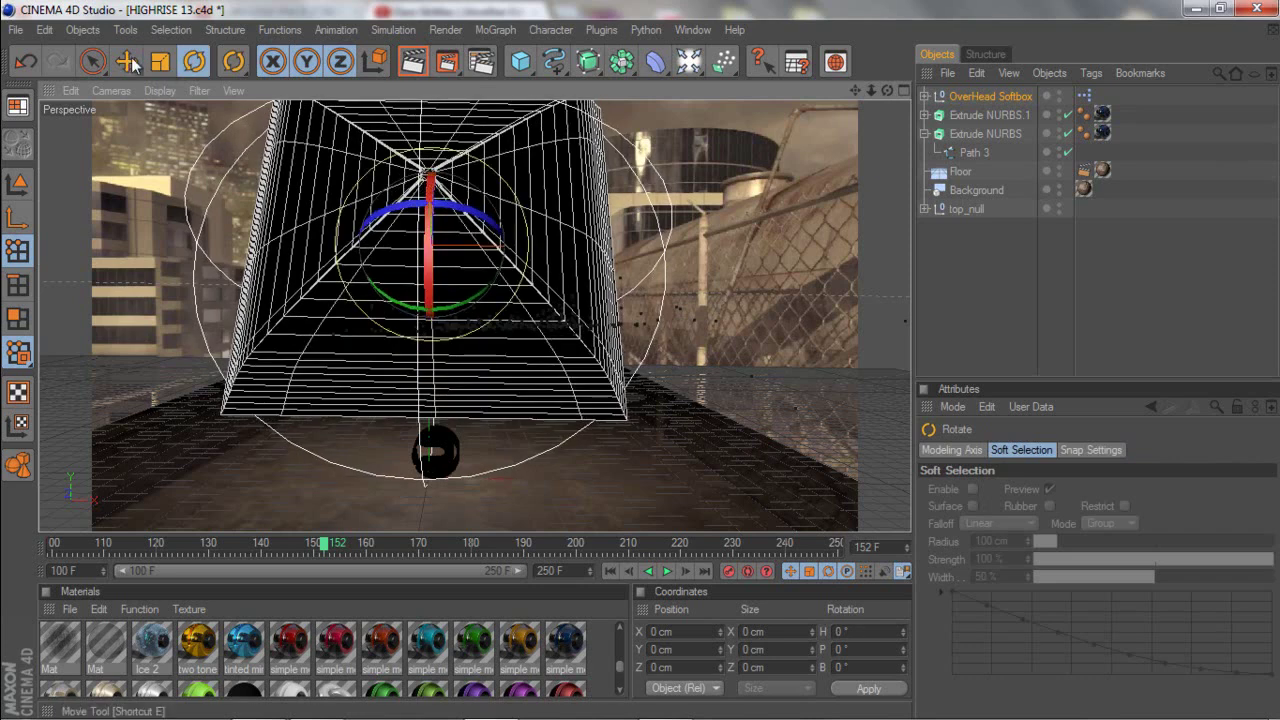
{"action": "left_click", "coordinate": [128, 62]}
{"action": "left_click_drag", "start_coordinate": [610, 330], "coordinate": [632, 400], "text": "alt"}
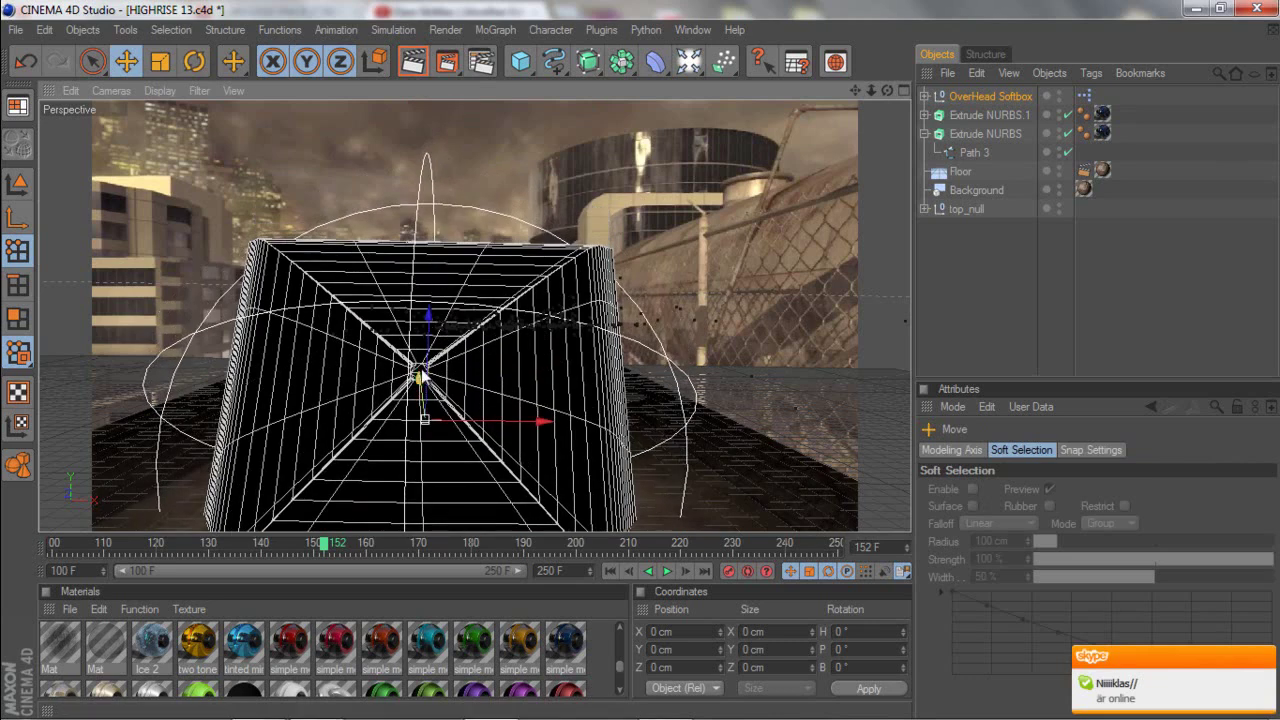
{"action": "left_click_drag", "start_coordinate": [421, 376], "coordinate": [482, 457]}
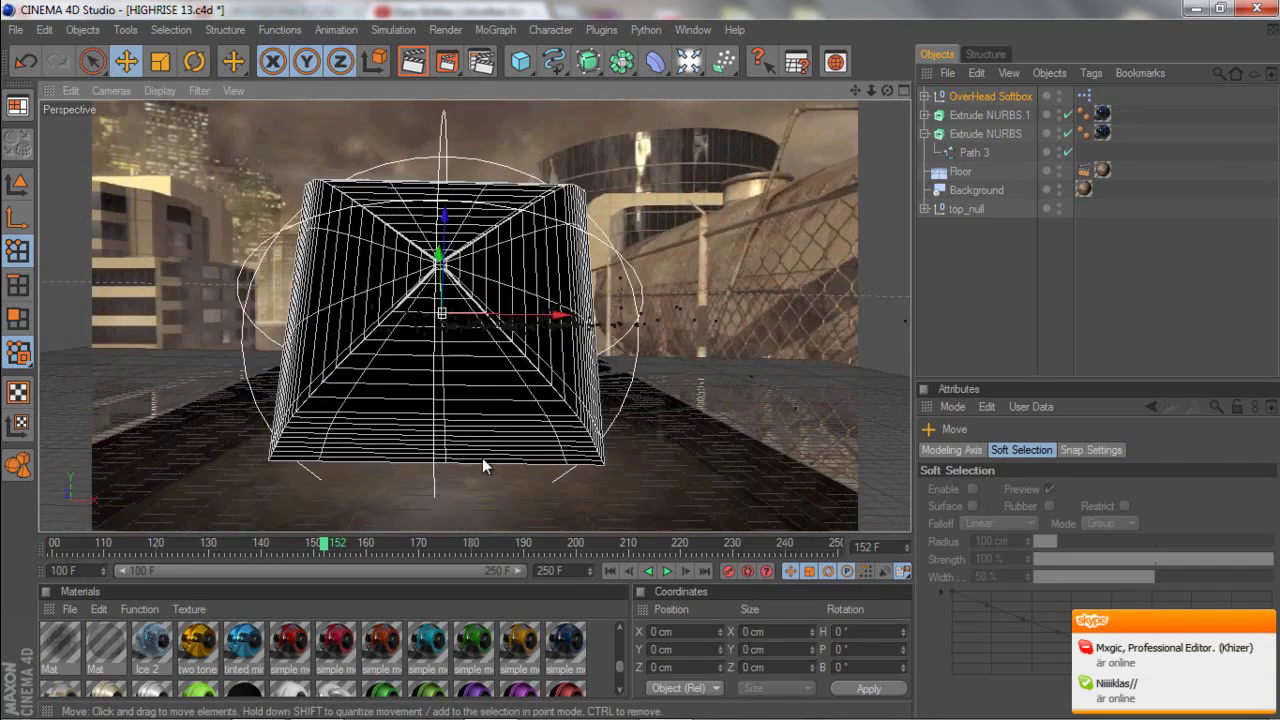
{"action": "left_click_drag", "start_coordinate": [443, 250], "coordinate": [248, 420]}
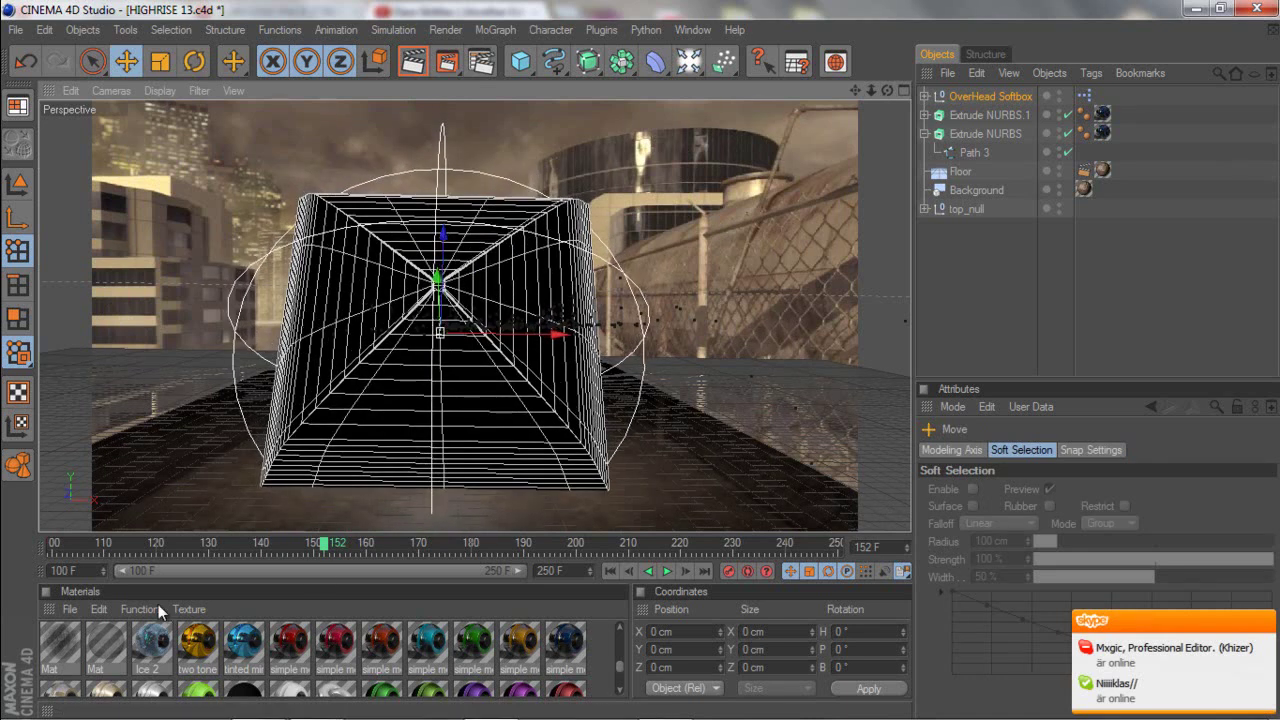
{"action": "left_click_drag", "start_coordinate": [325, 543], "coordinate": [284, 548]}
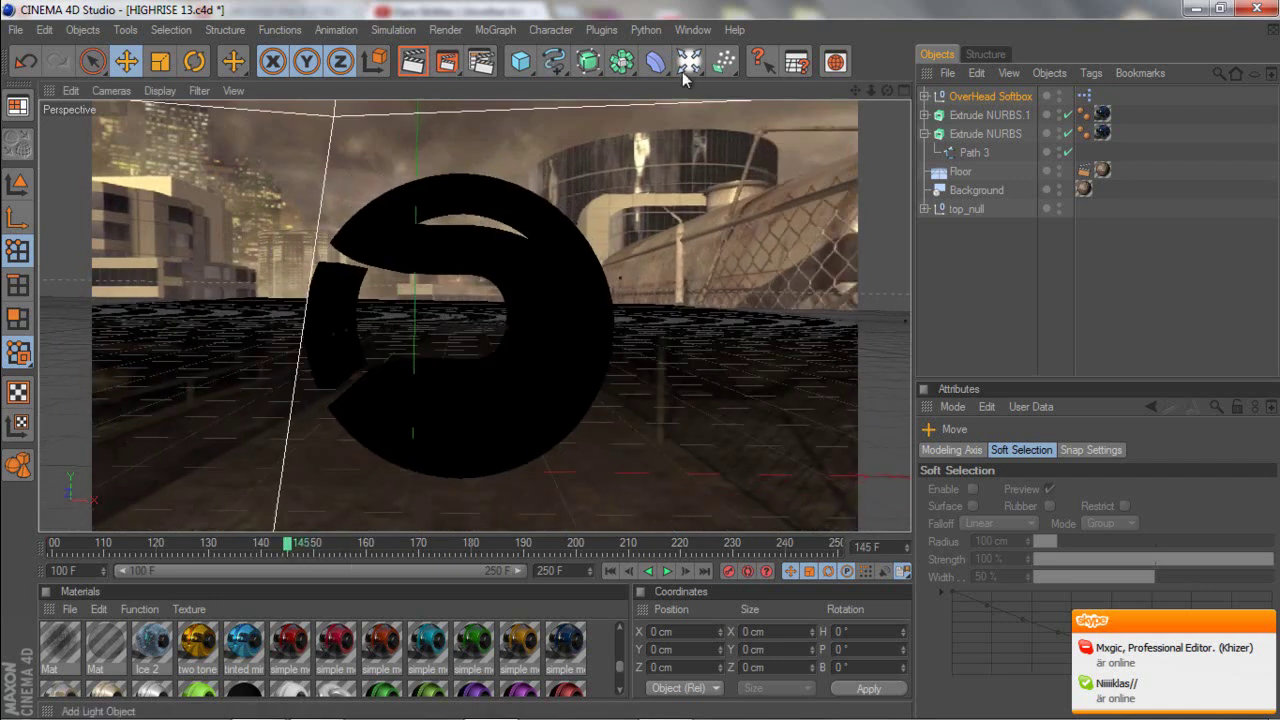
Add an Omni light, raise it high above the logo, and render the active view.
{"action": "left_click_drag", "start_coordinate": [693, 66], "coordinate": [740, 78]}
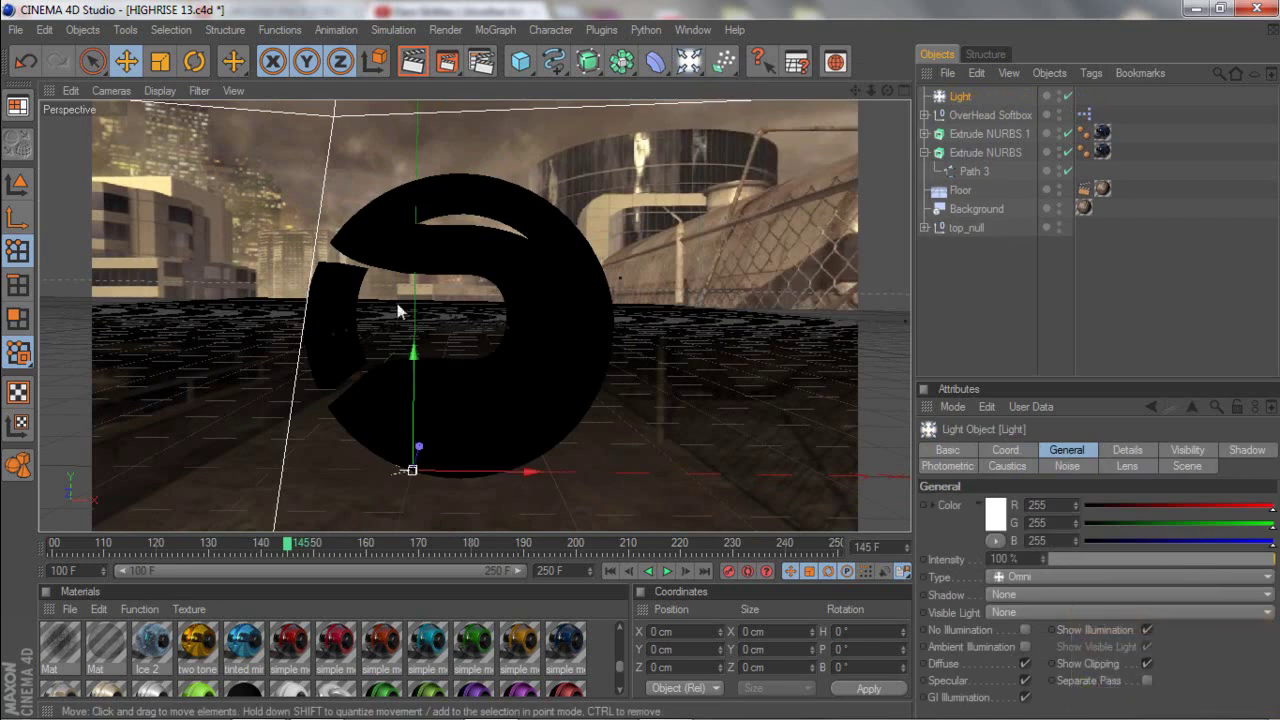
{"action": "mouse_move", "coordinate": [409, 396]}
{"action": "left_mouse_down"}
{"action": "mouse_move", "coordinate": [644, 368]}
{"action": "mouse_move", "coordinate": [410, 393]}
{"action": "left_mouse_up"}
{"action": "left_click_drag", "start_coordinate": [632, 360], "coordinate": [578, 372]}
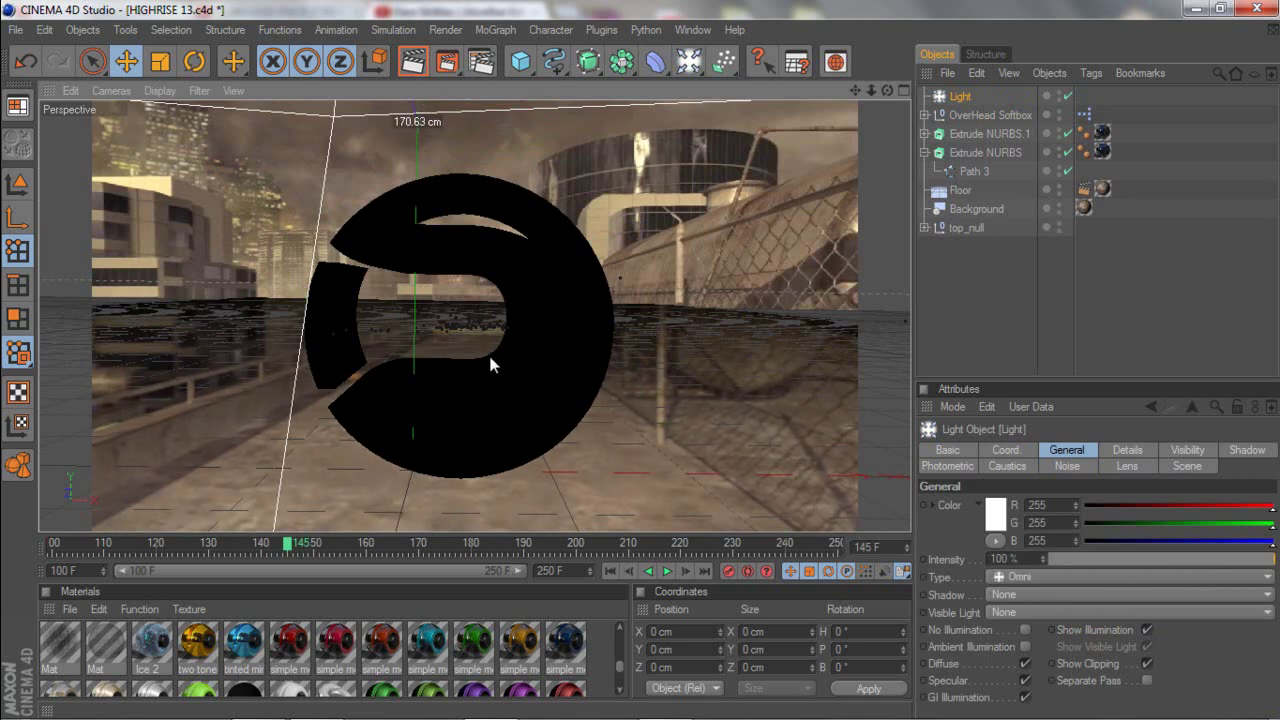
{"action": "left_click_drag", "start_coordinate": [491, 364], "coordinate": [628, 366]}
{"action": "left_click_drag", "start_coordinate": [765, 370], "coordinate": [700, 300]}
{"action": "left_click", "coordinate": [405, 61]}
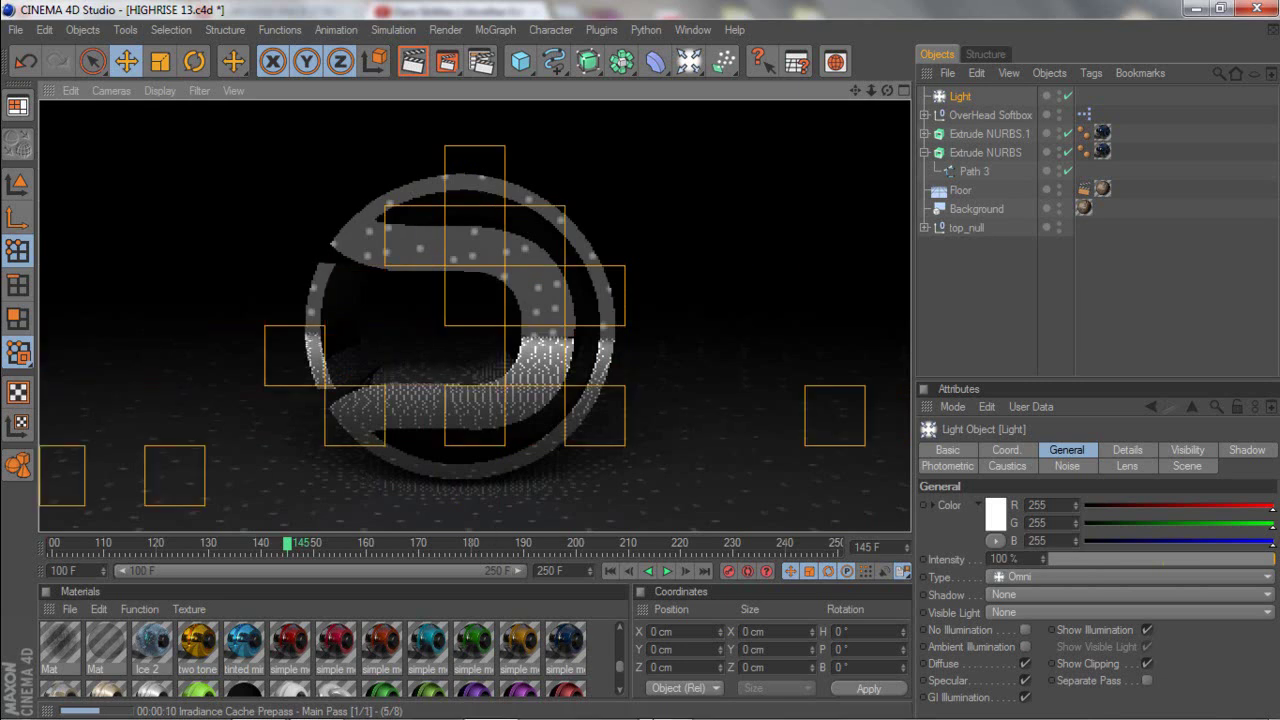
Drag the Omni light higher up its Y axis and advance the timeline to frame 146.
{"action": "mouse_move", "coordinate": [613, 707]}
{"action": "left_click", "coordinate": [666, 705]}
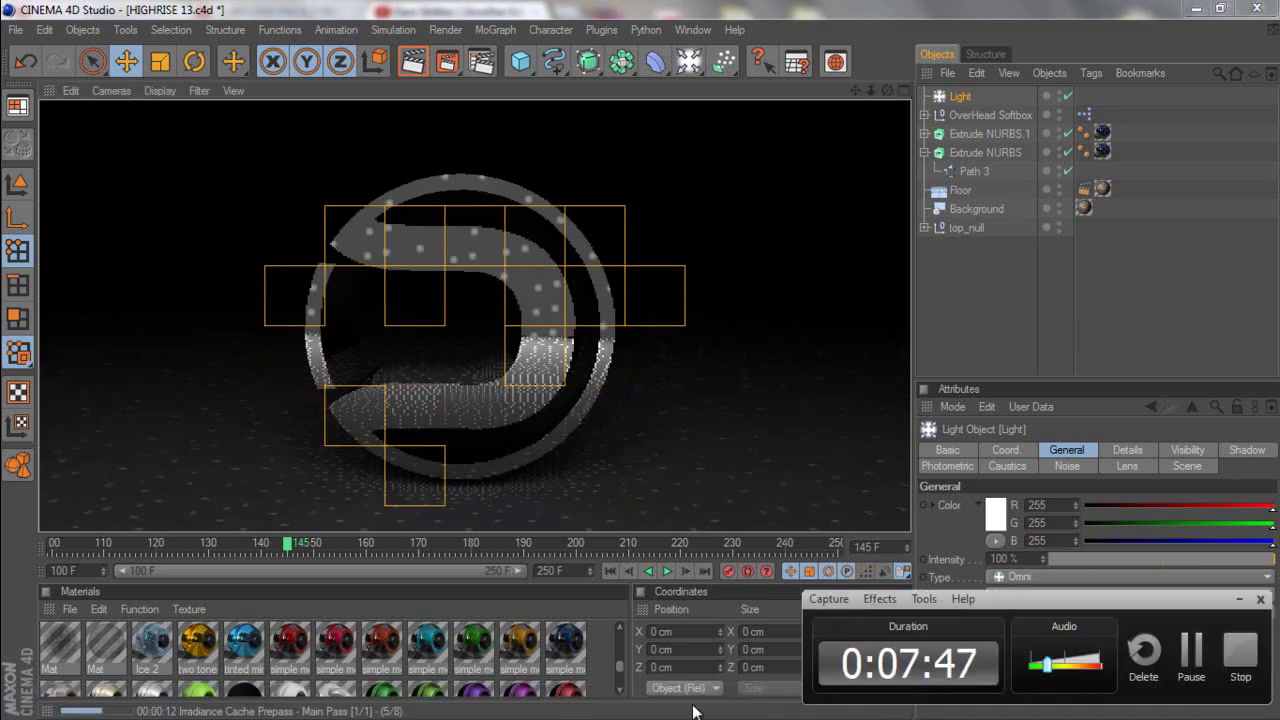
{"action": "left_click", "coordinate": [1191, 652]}
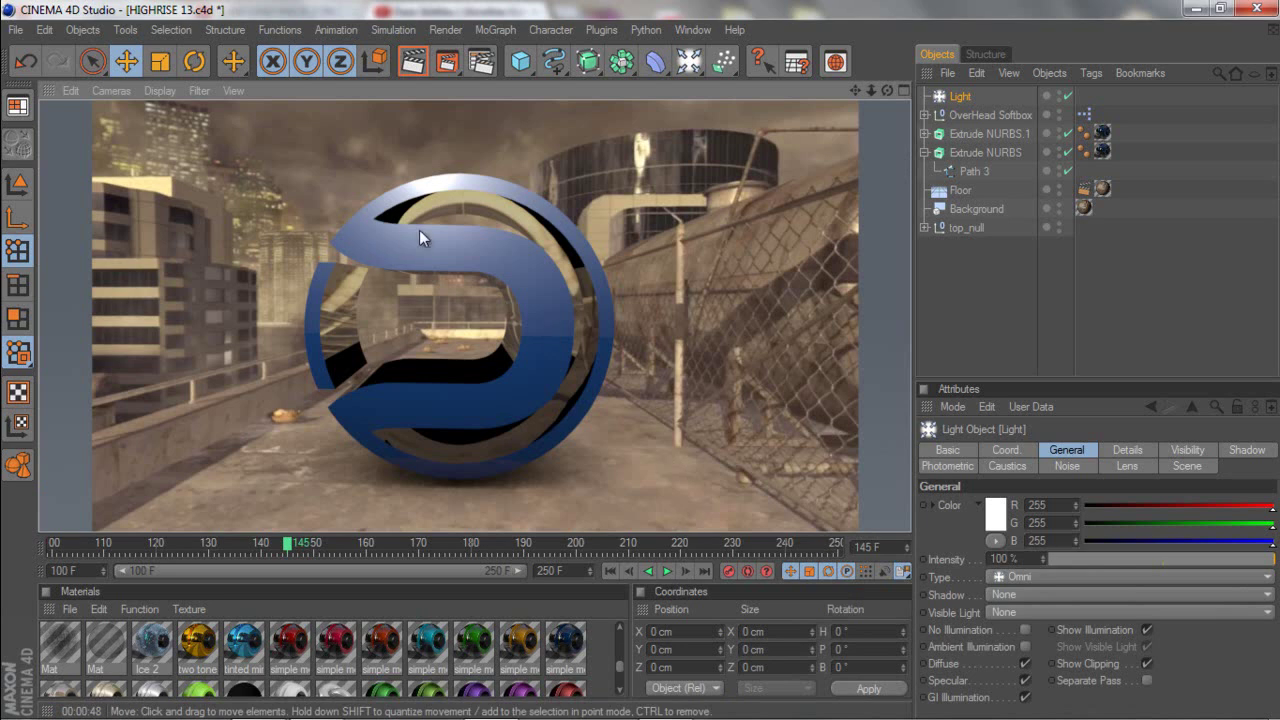
{"action": "left_click", "coordinate": [962, 98]}
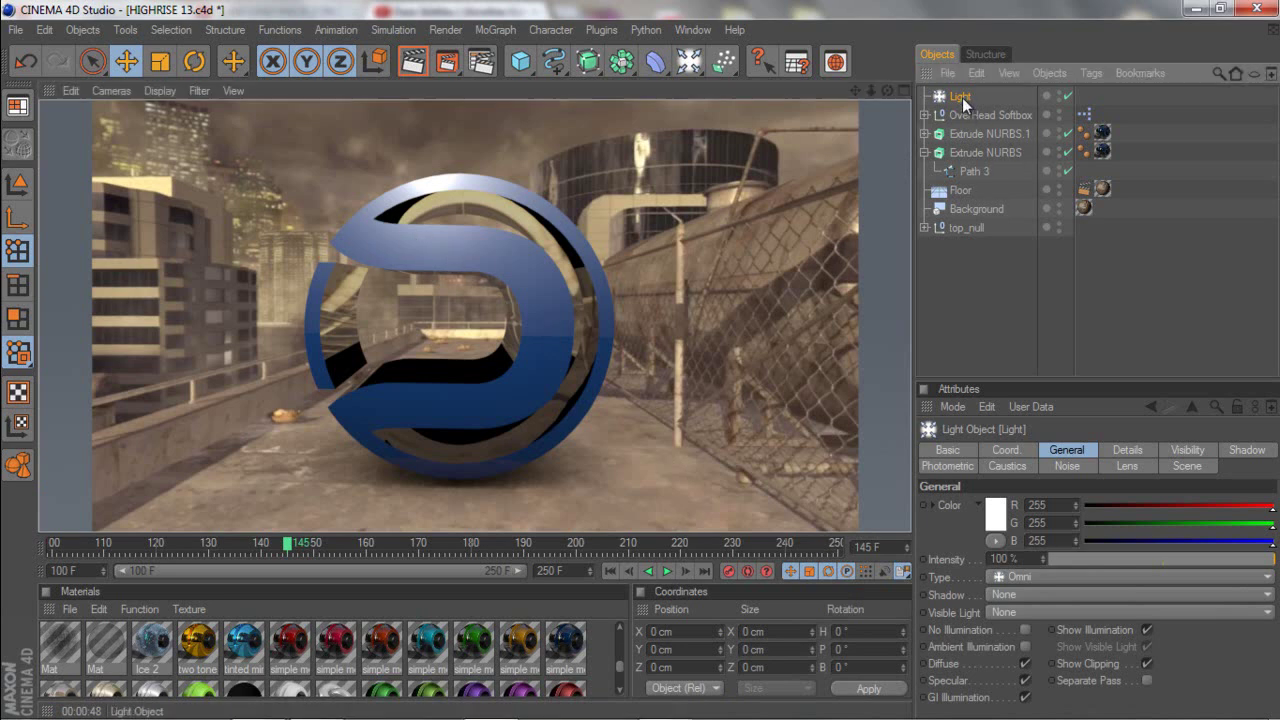
{"action": "scroll", "coordinate": [439, 209], "scroll_direction": "down", "scroll_amount": 5}
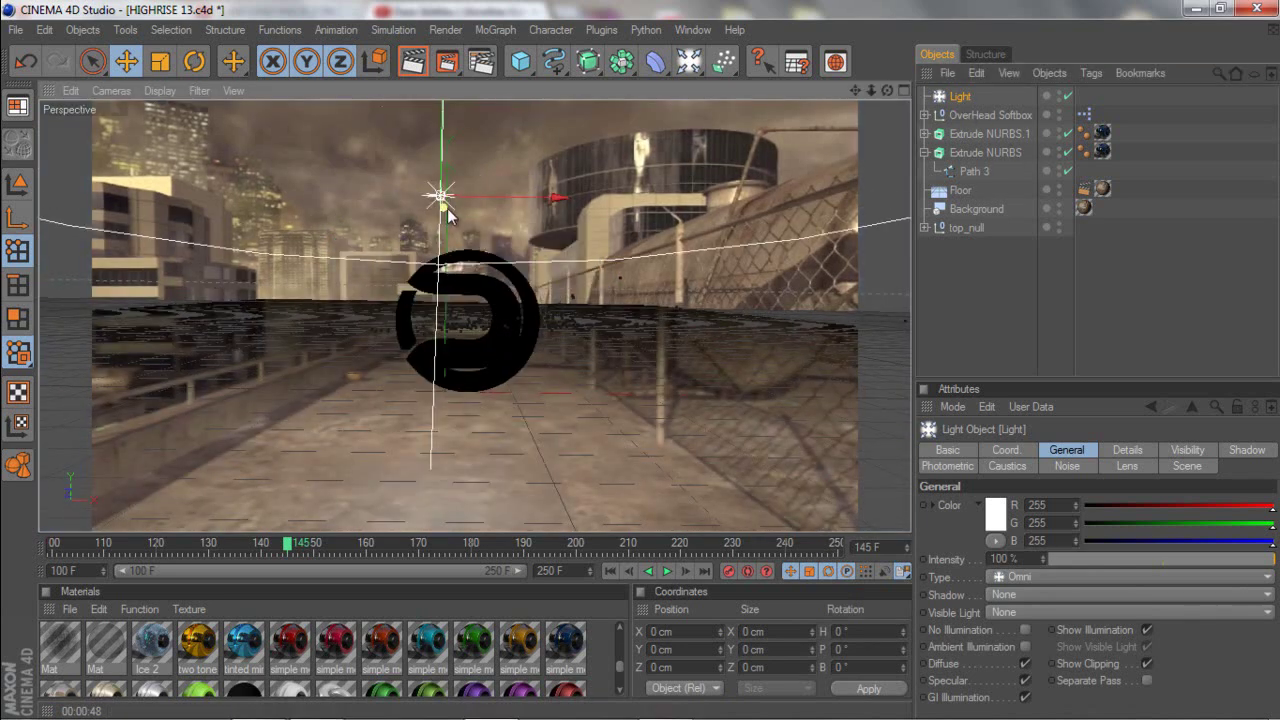
{"action": "right_click_drag", "start_coordinate": [539, 365], "coordinate": [773, 362]}
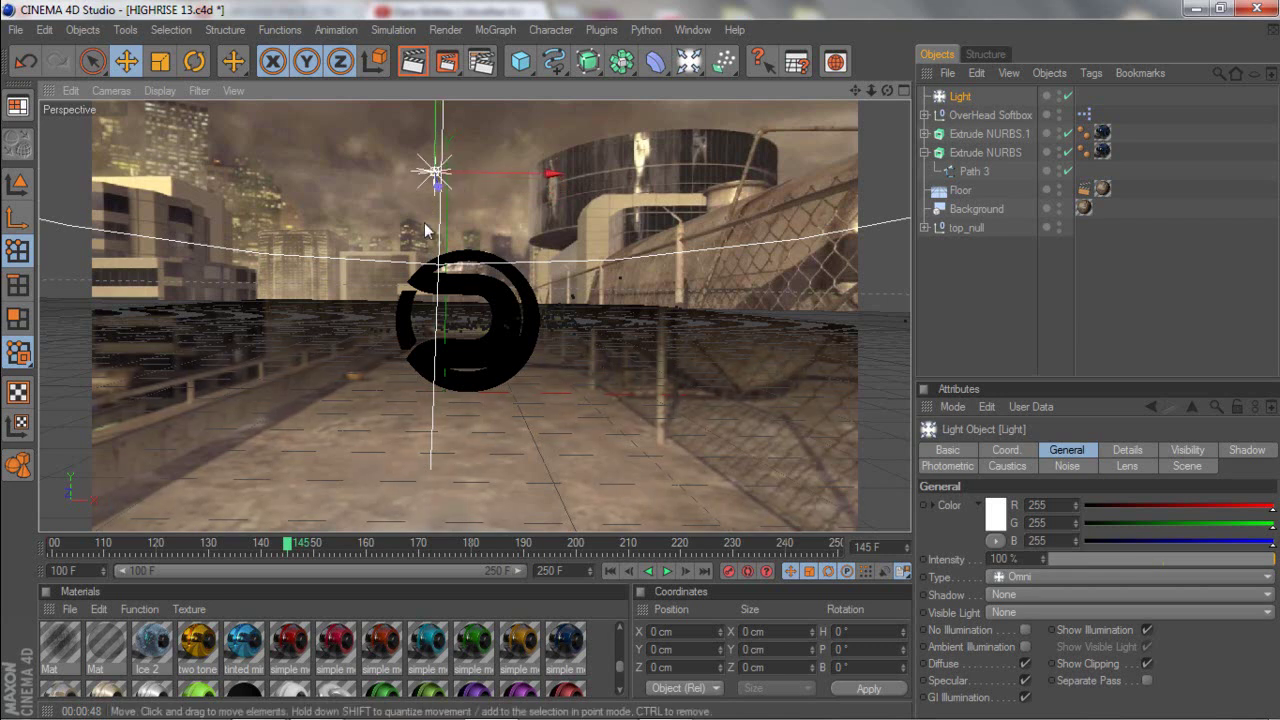
{"action": "left_click_drag", "start_coordinate": [445, 172], "coordinate": [376, 363]}
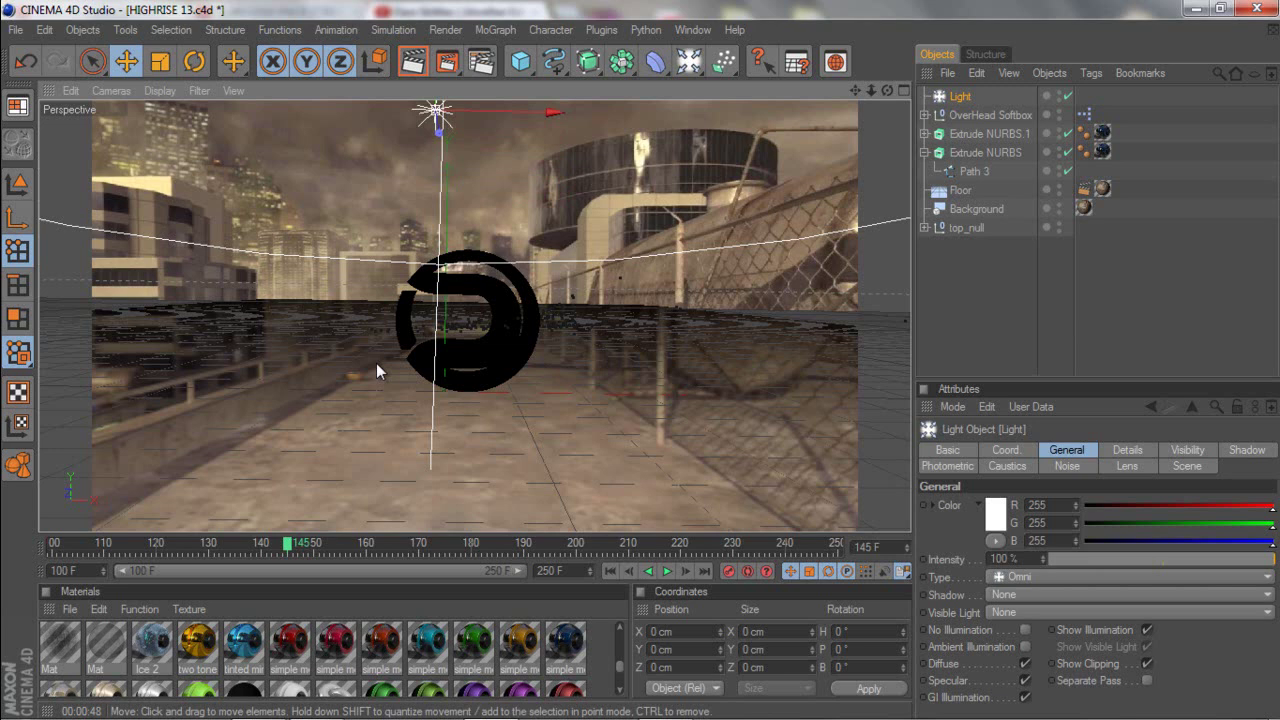
{"action": "left_click", "coordinate": [291, 545]}
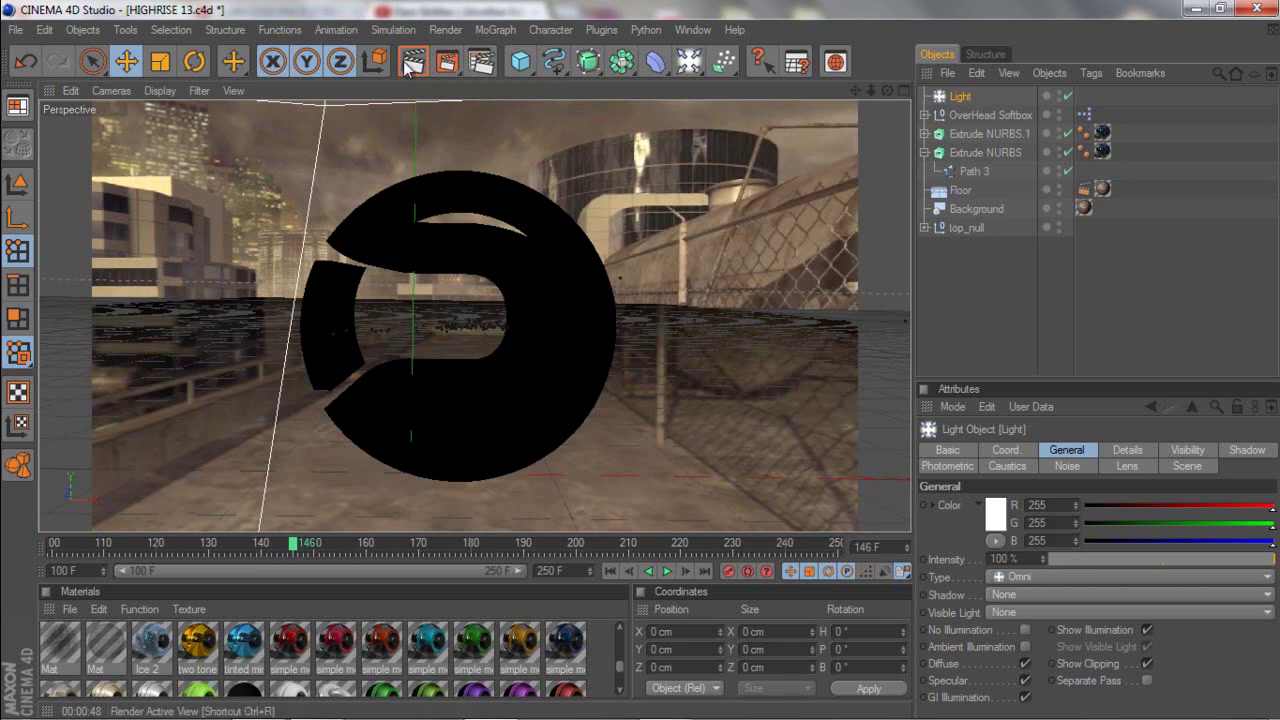
Open the simple metallic material's Reflection settings and lower edge intensity to 13%.
{"action": "left_click", "coordinate": [925, 153]}
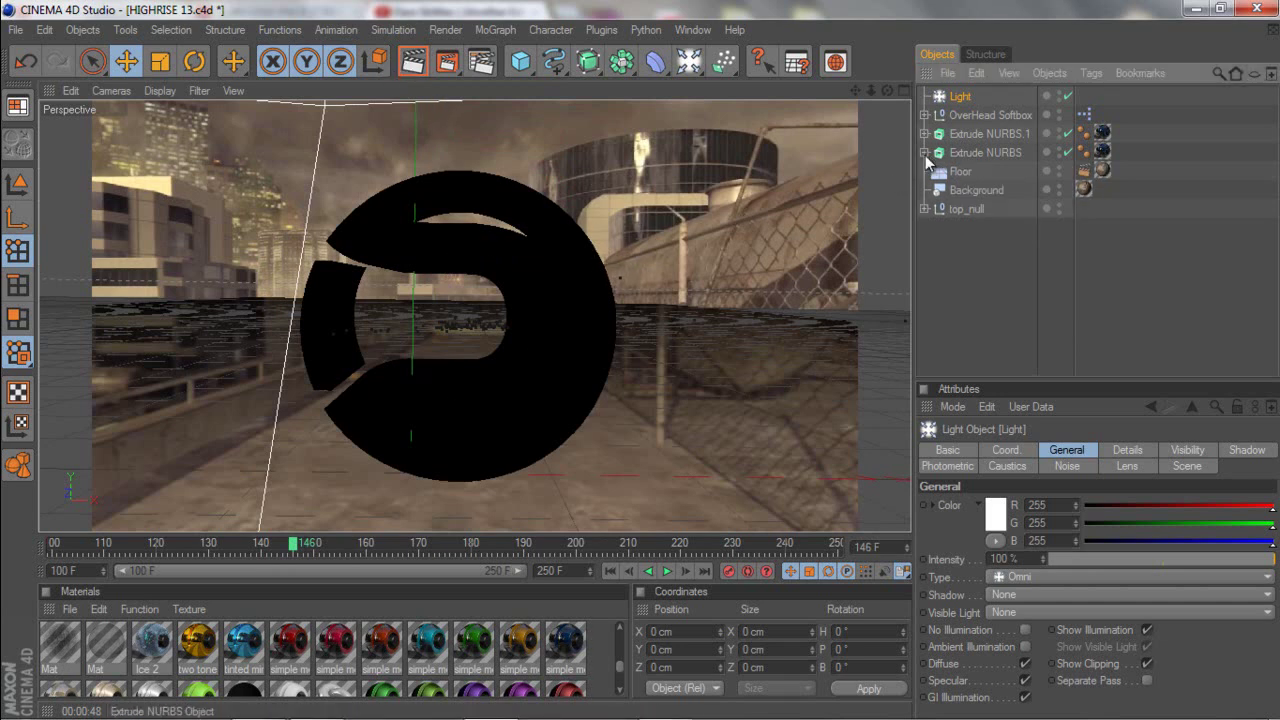
{"action": "left_click", "coordinate": [1102, 152]}
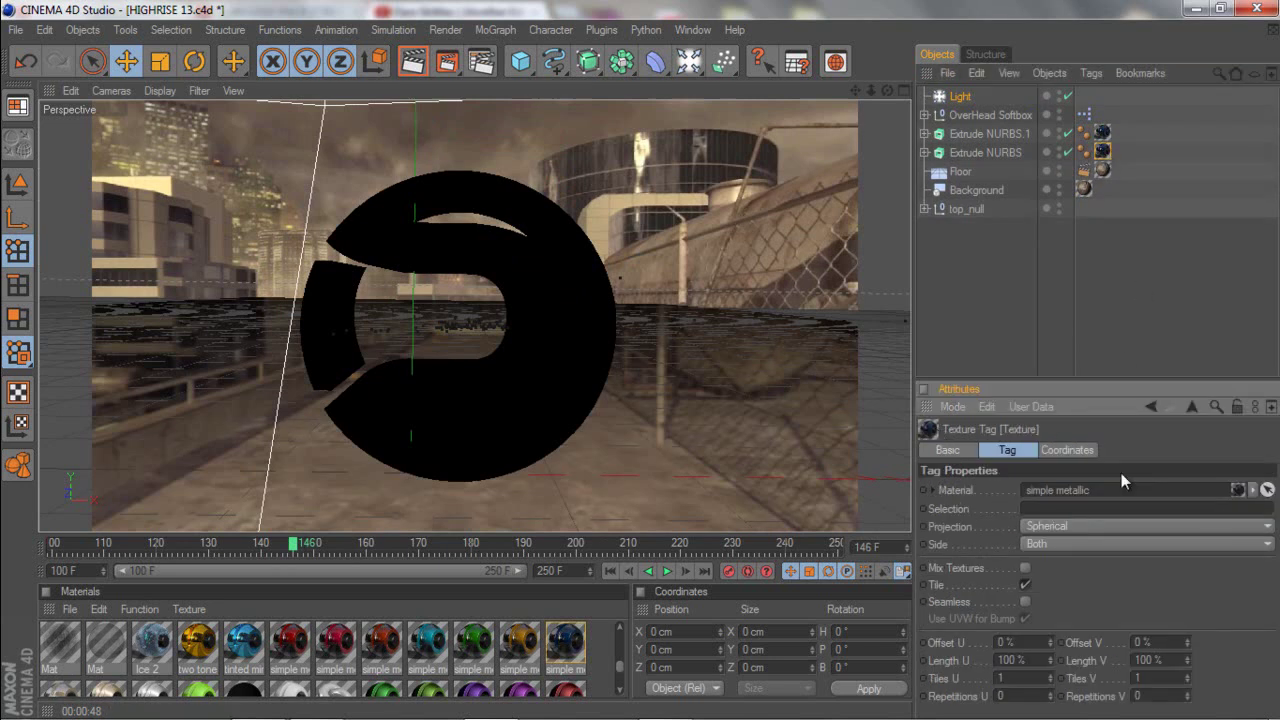
{"action": "left_click", "coordinate": [1239, 491]}
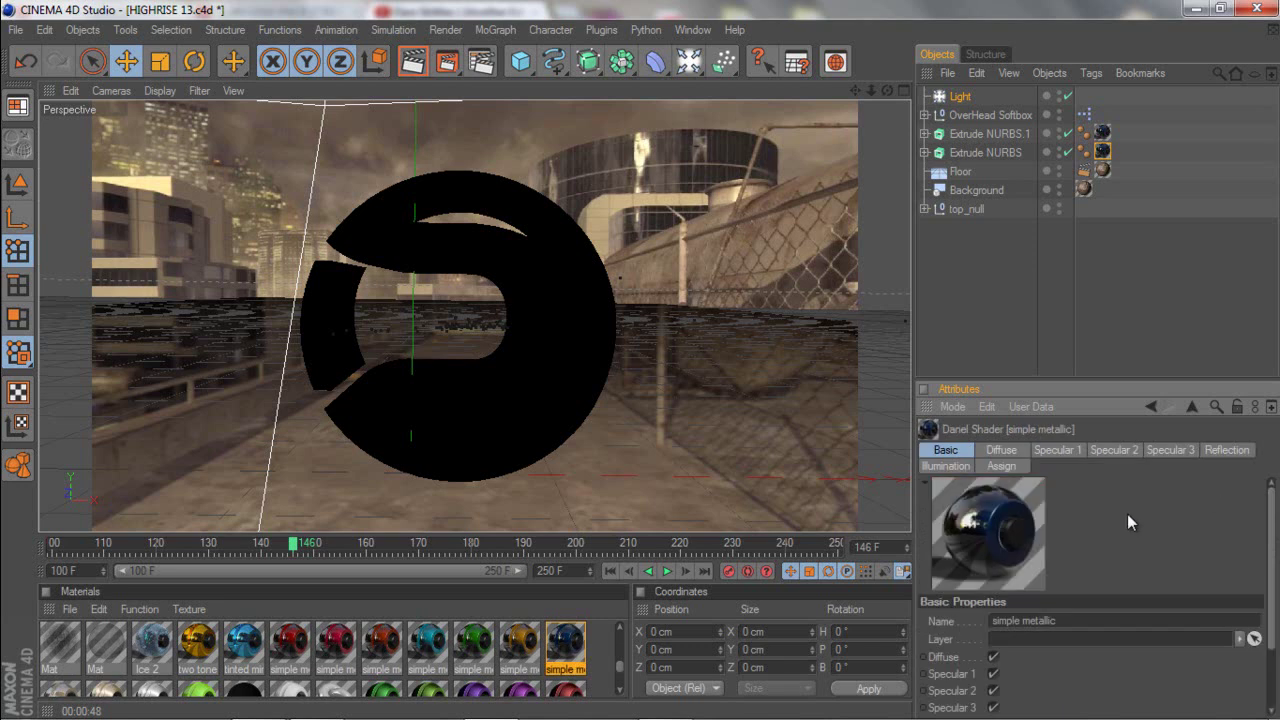
{"action": "left_click", "coordinate": [1002, 450]}
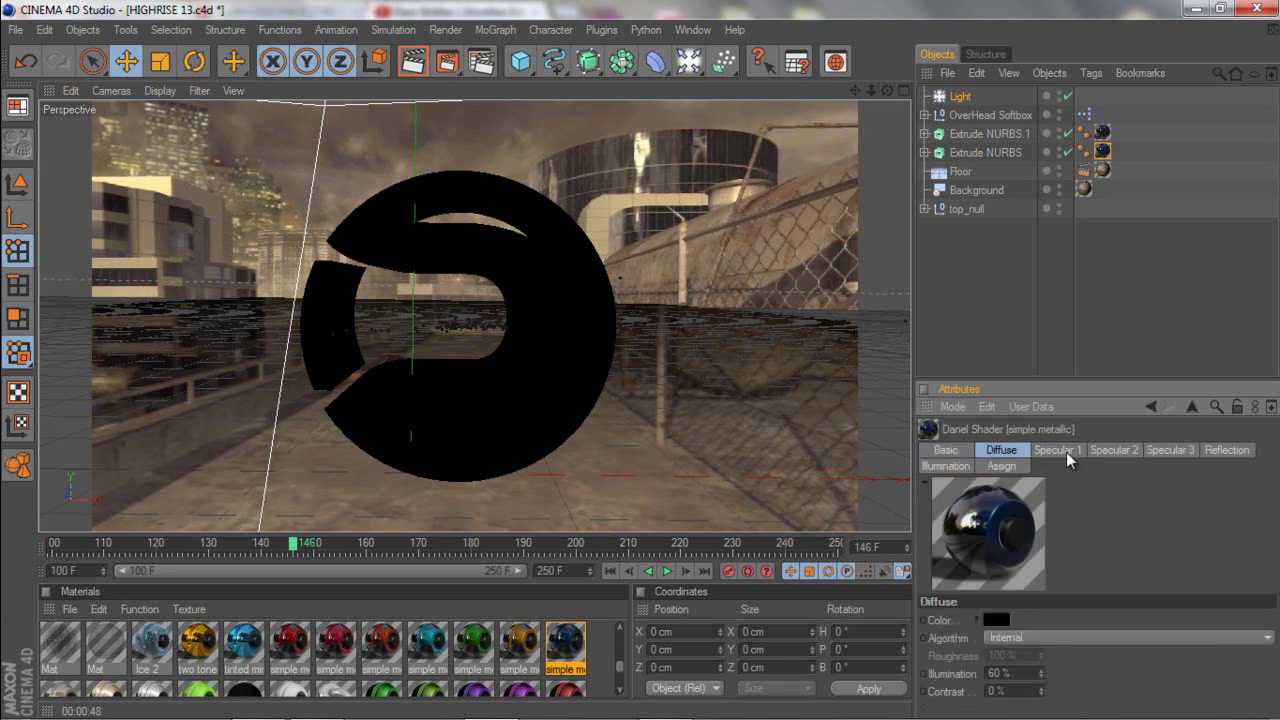
{"action": "left_click", "coordinate": [1066, 452]}
{"action": "left_click", "coordinate": [1228, 452]}
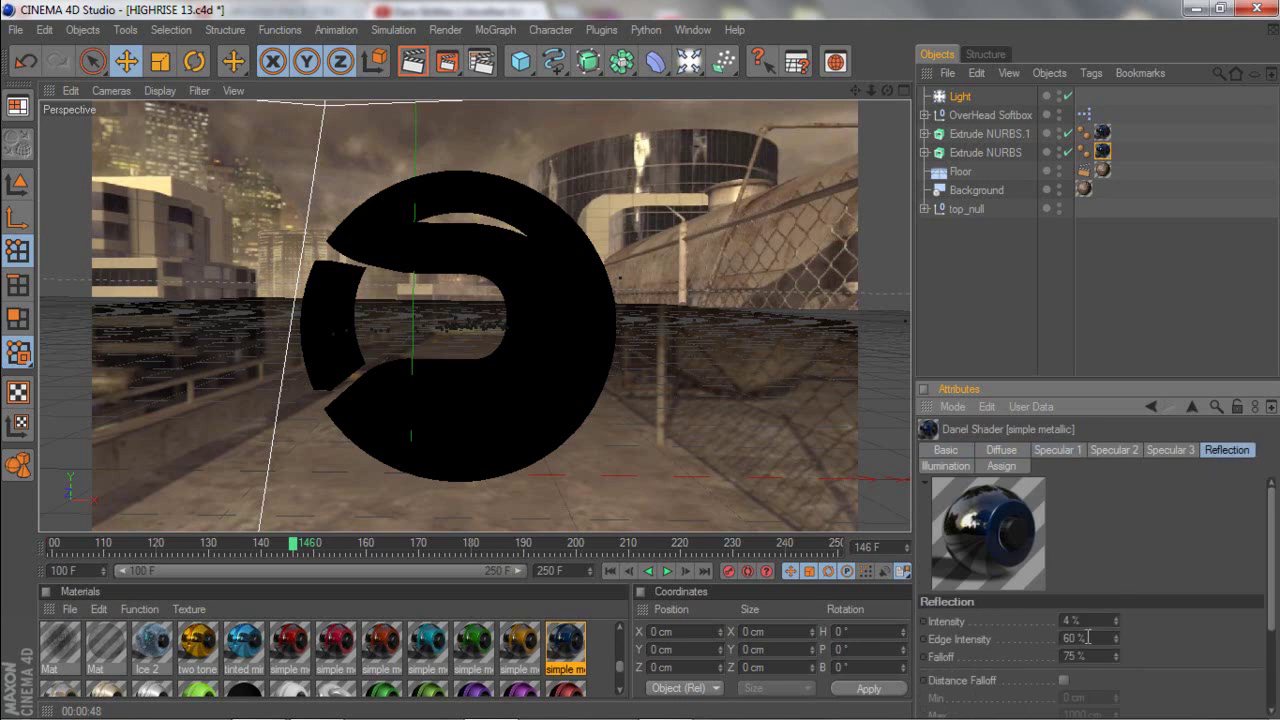
{"action": "left_click_drag", "start_coordinate": [1117, 644], "coordinate": [1117, 645]}
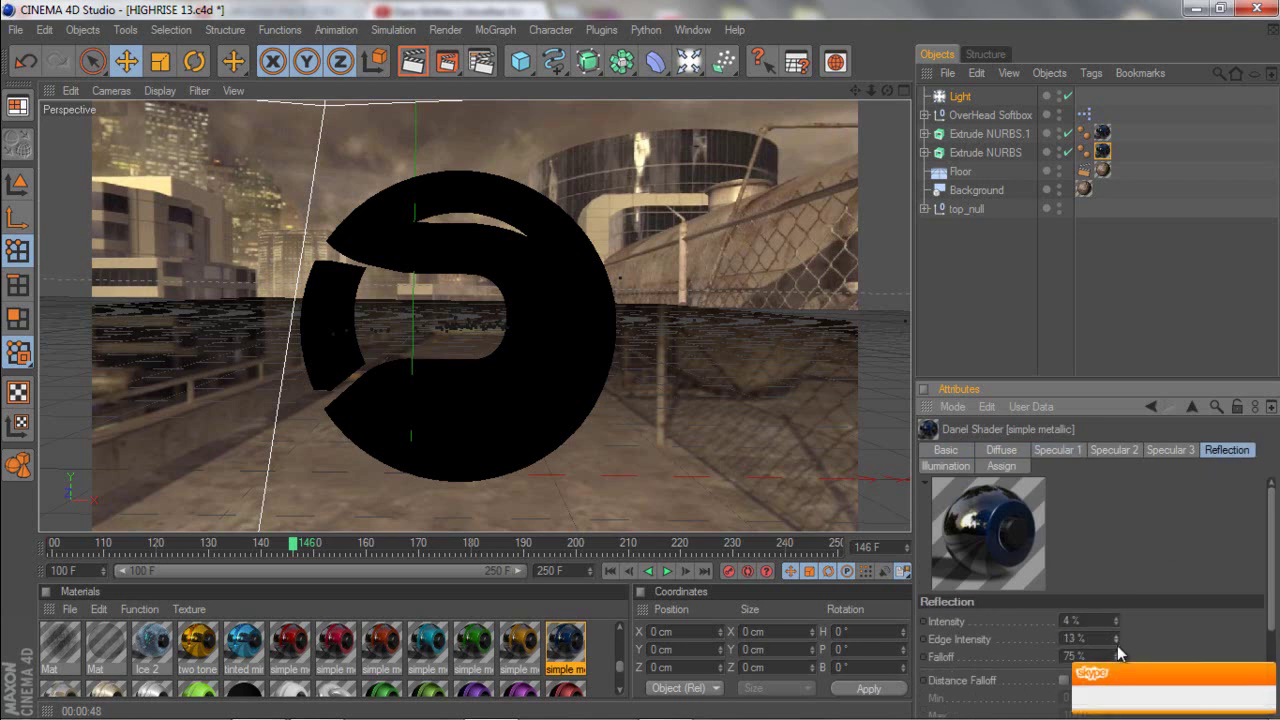
Set the reflection intensity to 1% and the falloff to 40%.
{"action": "left_click", "coordinate": [1261, 661]}
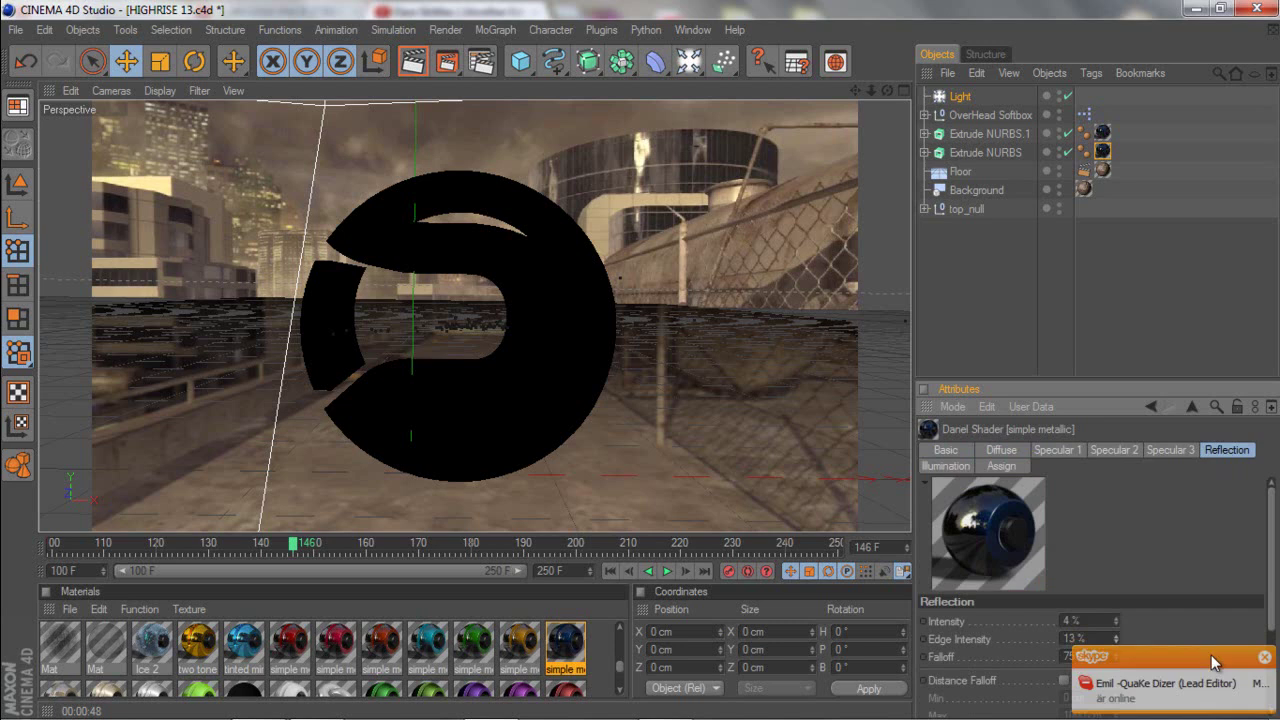
{"action": "scroll", "coordinate": [1150, 650], "scroll_direction": "down", "scroll_amount": 2}
{"action": "scroll", "coordinate": [1150, 650], "scroll_direction": "up", "scroll_amount": 2}
{"action": "scroll", "coordinate": [1149, 650], "scroll_direction": "up", "scroll_amount": 1}
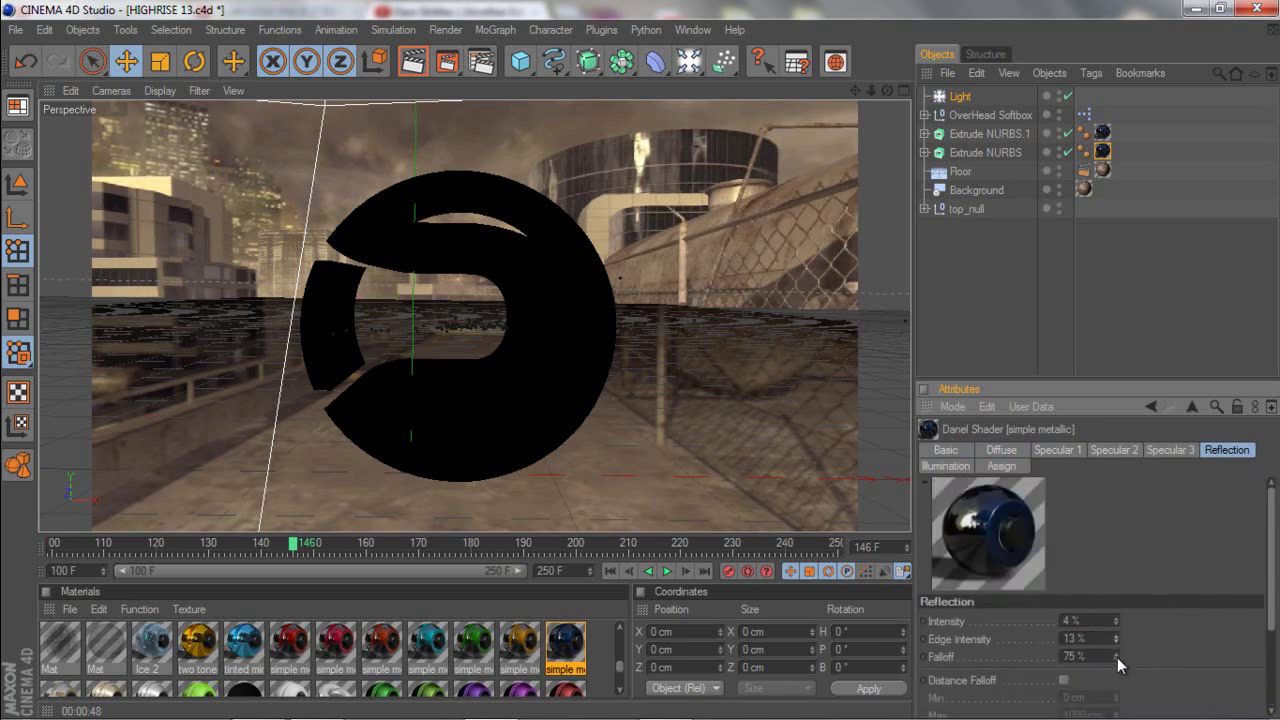
{"action": "left_click_drag", "start_coordinate": [1118, 658], "coordinate": [1118, 666]}
{"action": "left_click", "coordinate": [1118, 627]}
{"action": "left_click", "coordinate": [1116, 616]}
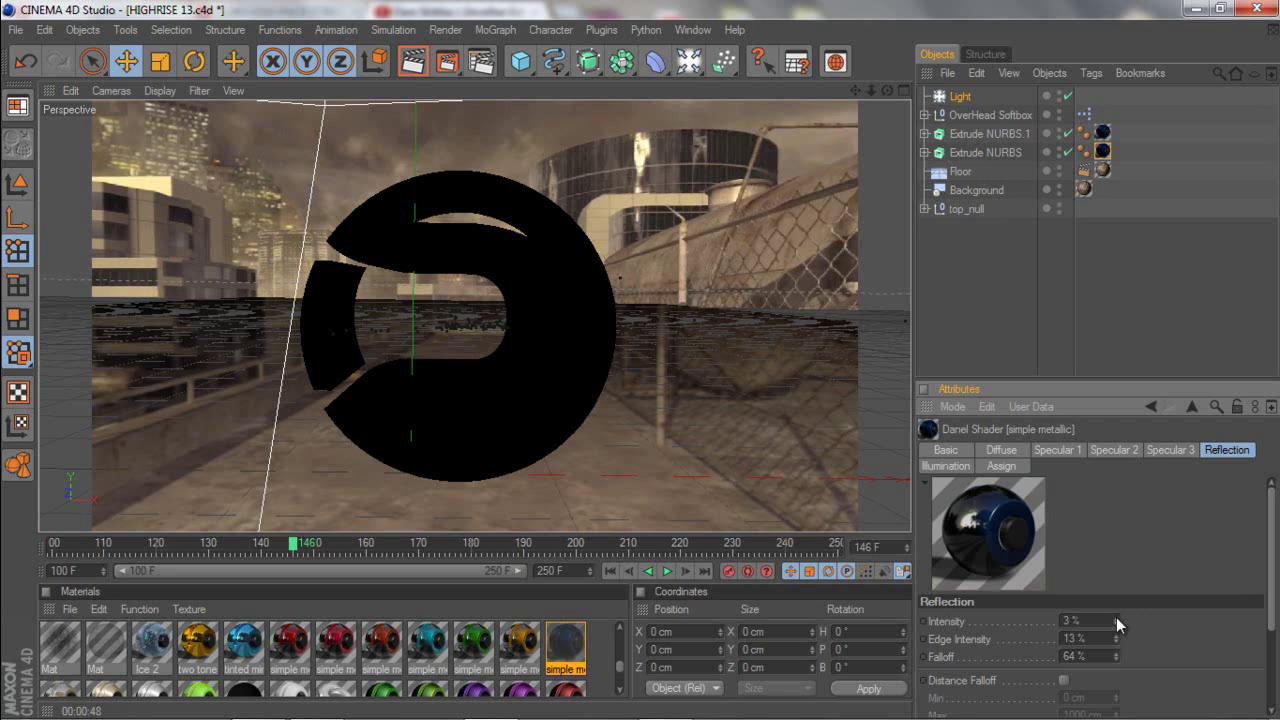
{"action": "left_click", "coordinate": [1116, 625]}
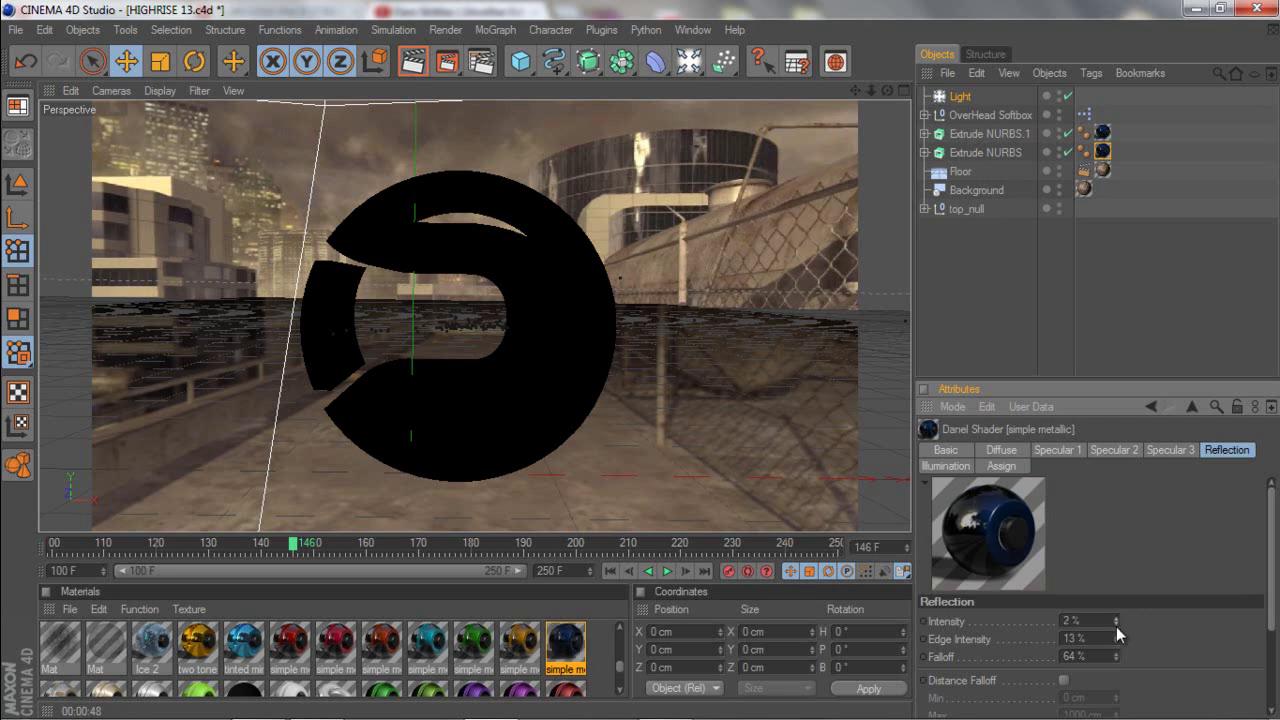
{"action": "left_click", "coordinate": [1116, 626]}
{"action": "left_click_drag", "start_coordinate": [1118, 661], "coordinate": [1117, 658]}
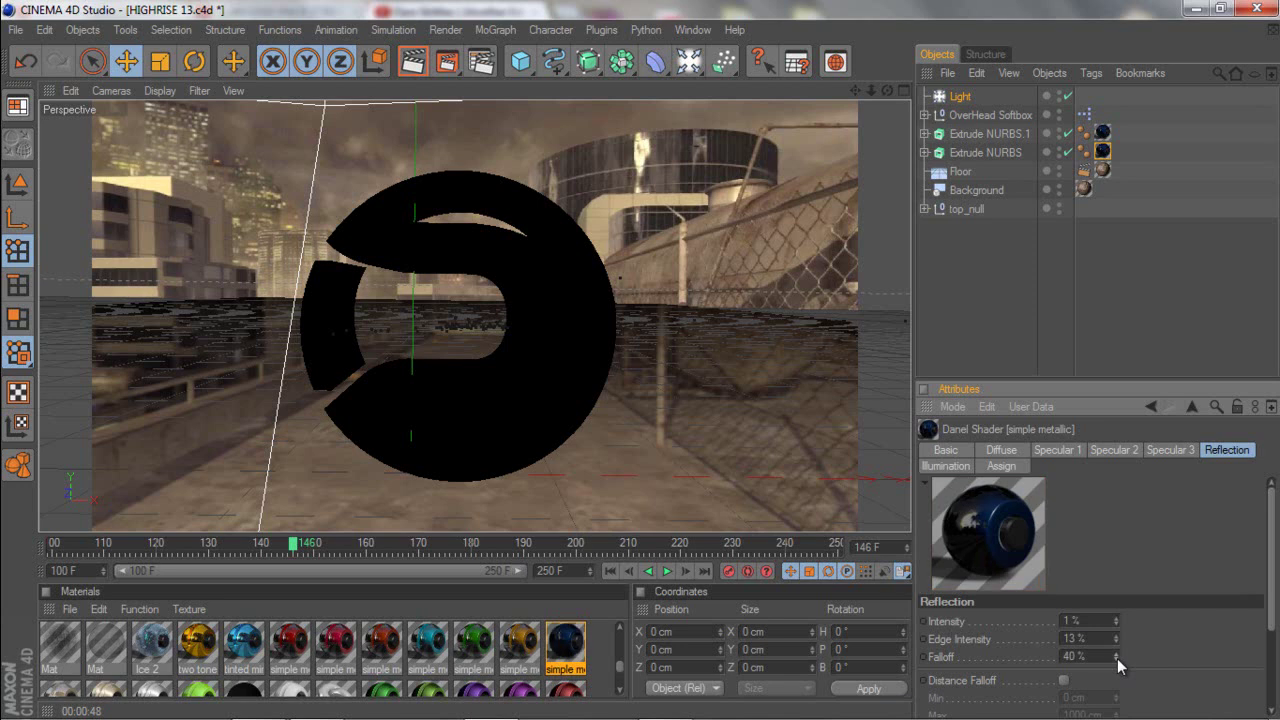
Render the view to preview the blue metallic logo, then return to the YouTube reference video.
{"action": "left_click", "coordinate": [415, 62]}
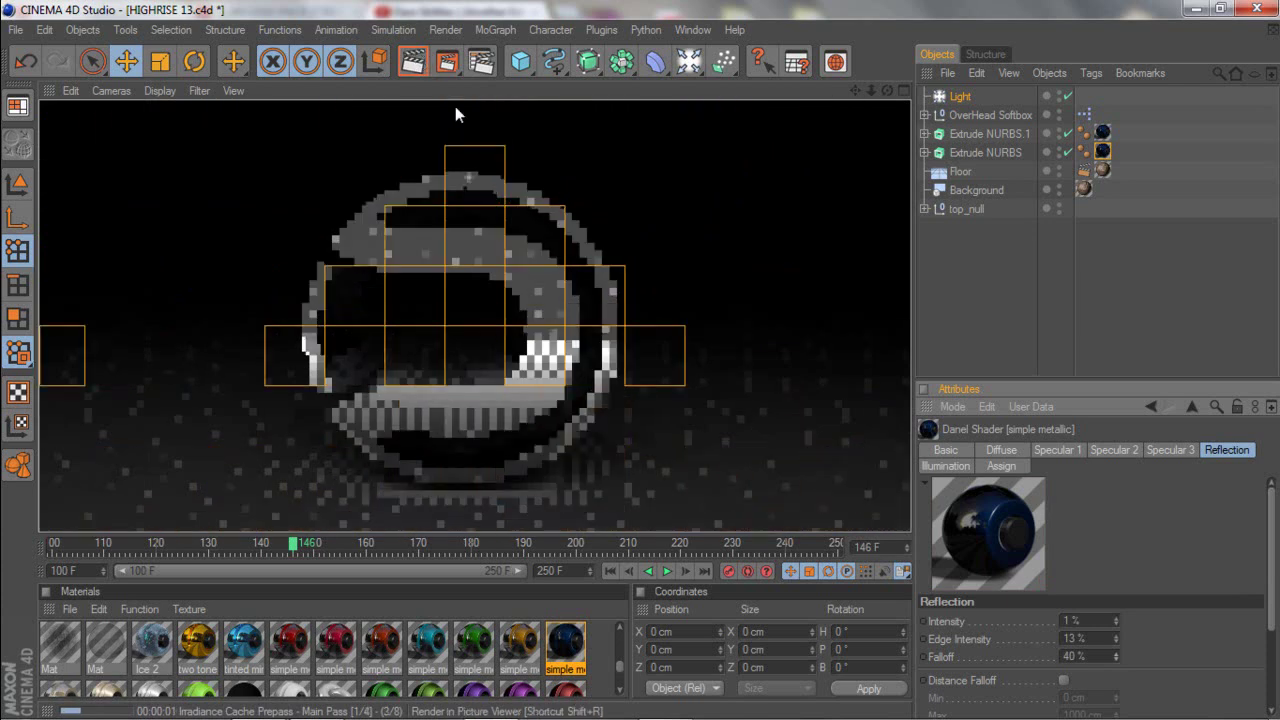
{"action": "mouse_move", "coordinate": [538, 700]}
{"action": "left_click", "coordinate": [665, 702]}
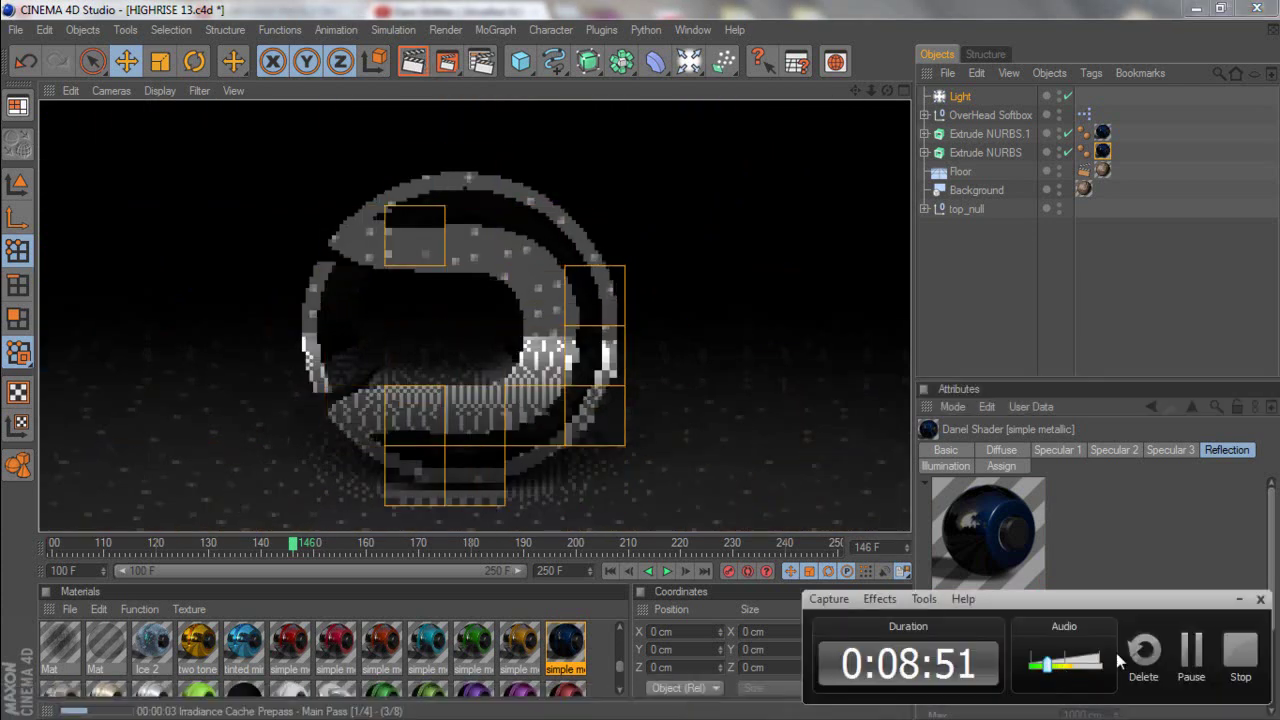
{"action": "left_click", "coordinate": [1180, 656]}
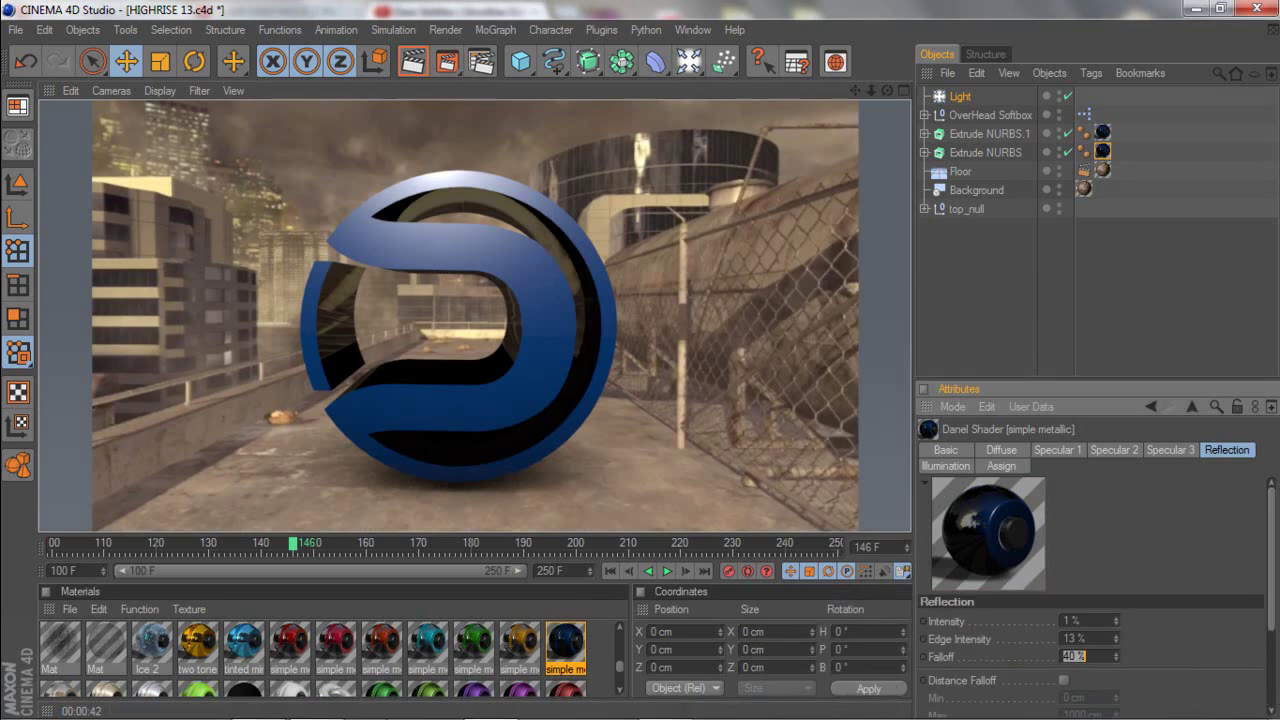
{"action": "left_click", "coordinate": [316, 712]}
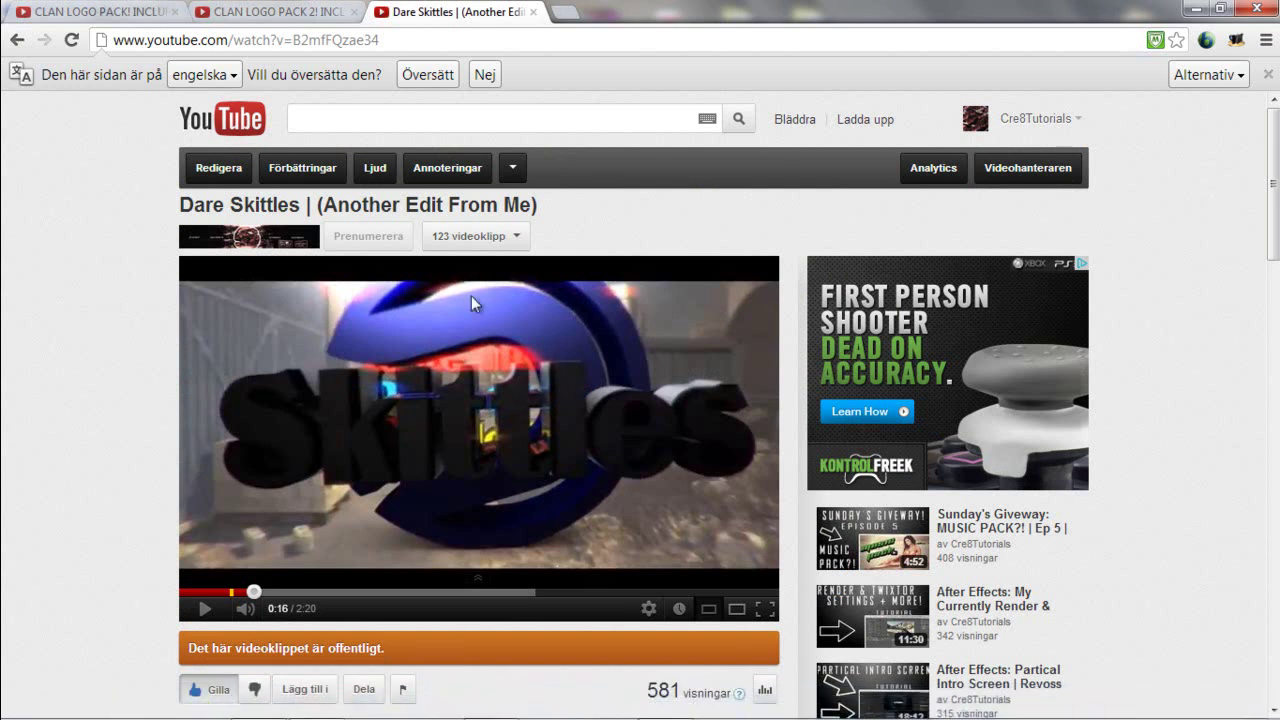
{"action": "scroll", "coordinate": [440, 355], "scroll_direction": "down", "scroll_amount": 3}
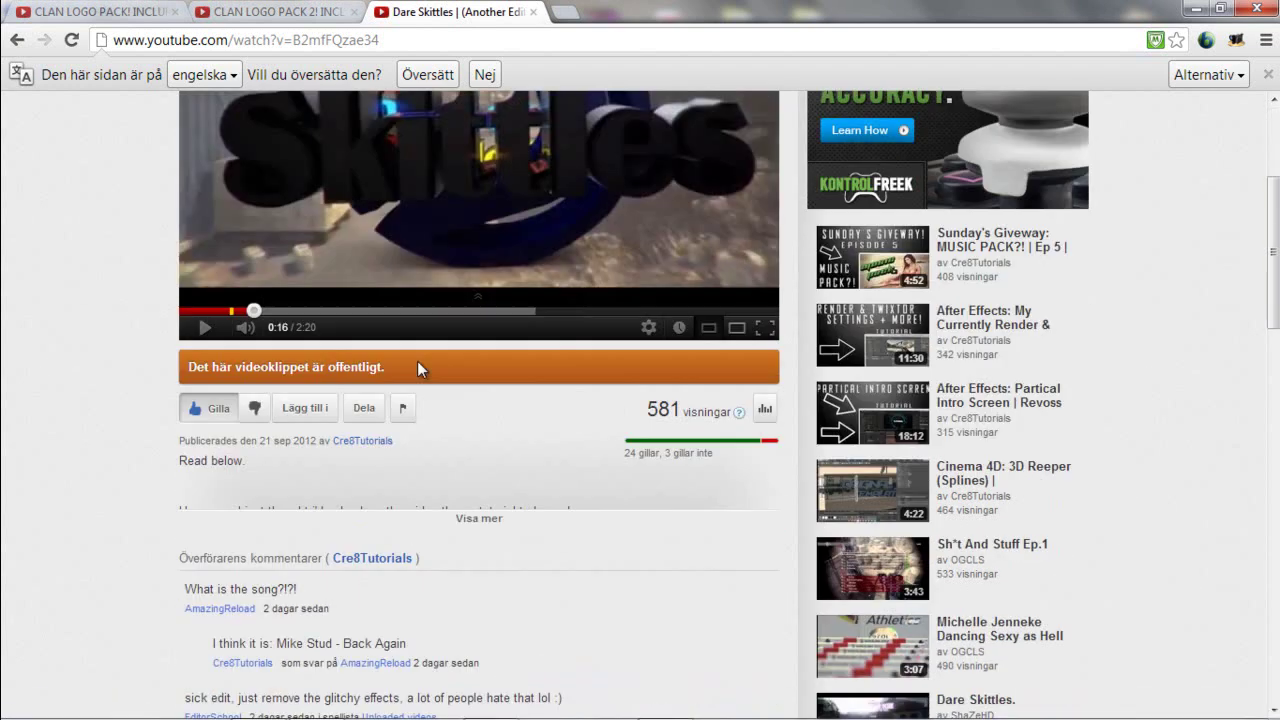
{"action": "scroll", "coordinate": [417, 361], "scroll_direction": "up", "scroll_amount": 3}
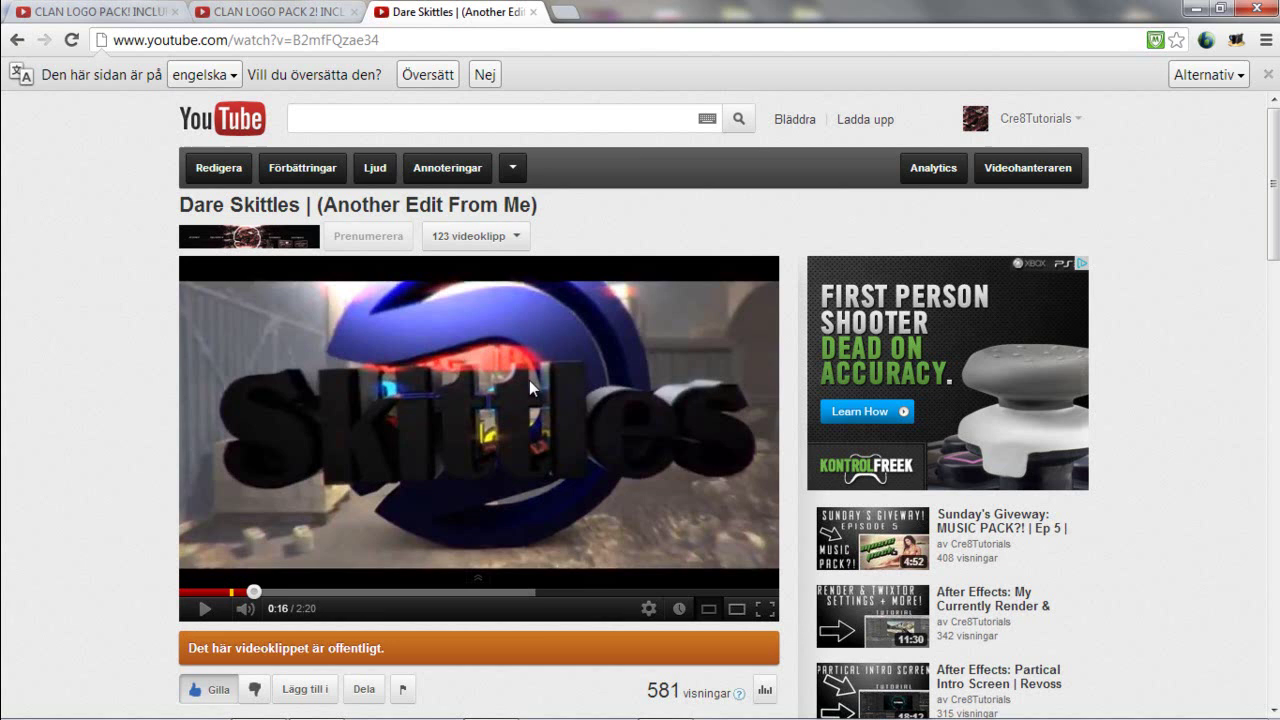
{"action": "scroll", "coordinate": [529, 383], "scroll_direction": "down", "scroll_amount": 3}
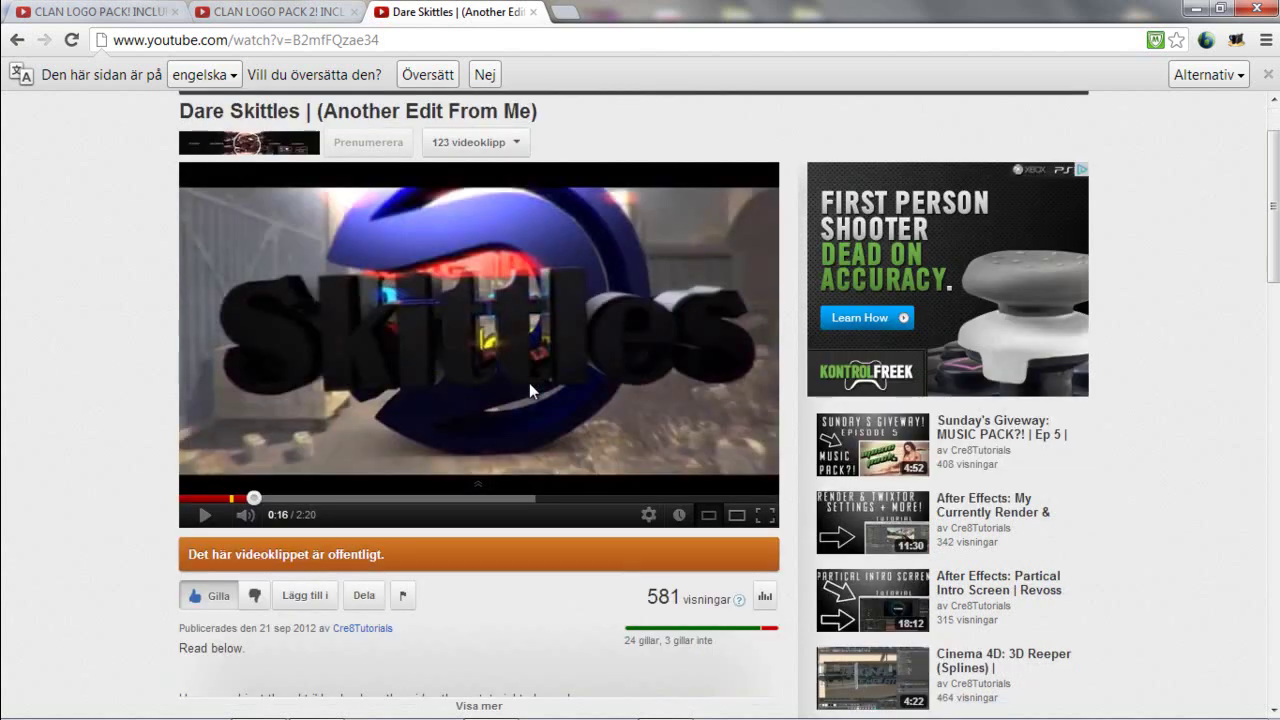
{"action": "scroll", "coordinate": [529, 383], "scroll_direction": "up", "scroll_amount": 3}
{"action": "mouse_move", "coordinate": [348, 711]}
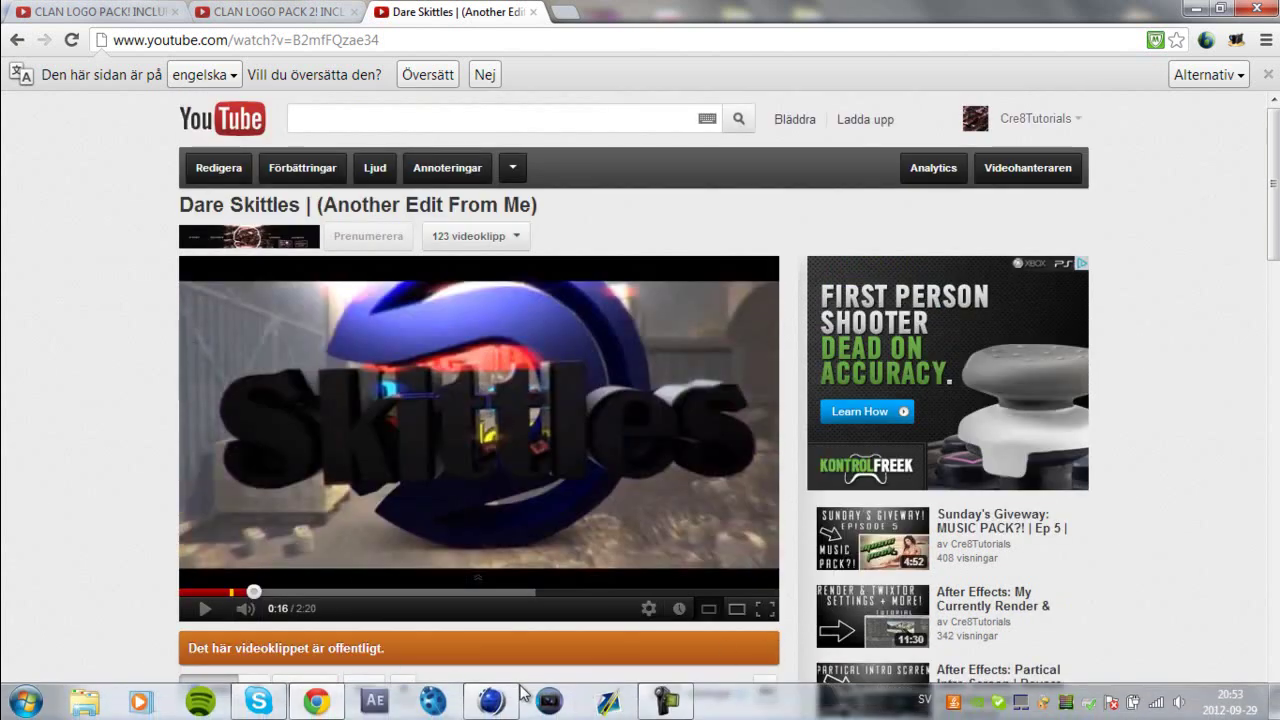
Back in Cinema 4D, scrub the camera animation back and forth, stopping on frame 160.
{"action": "left_click", "coordinate": [490, 703]}
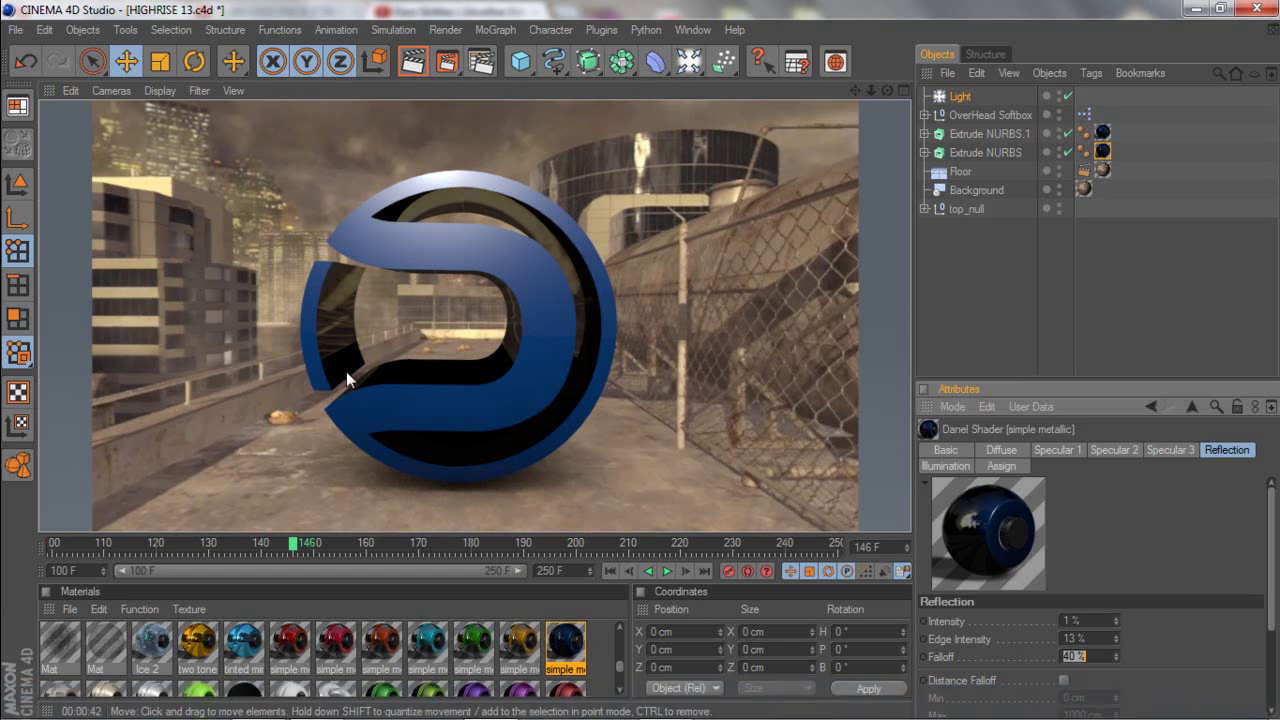
{"action": "left_click", "coordinate": [297, 548]}
{"action": "left_click_drag", "start_coordinate": [297, 548], "coordinate": [141, 530]}
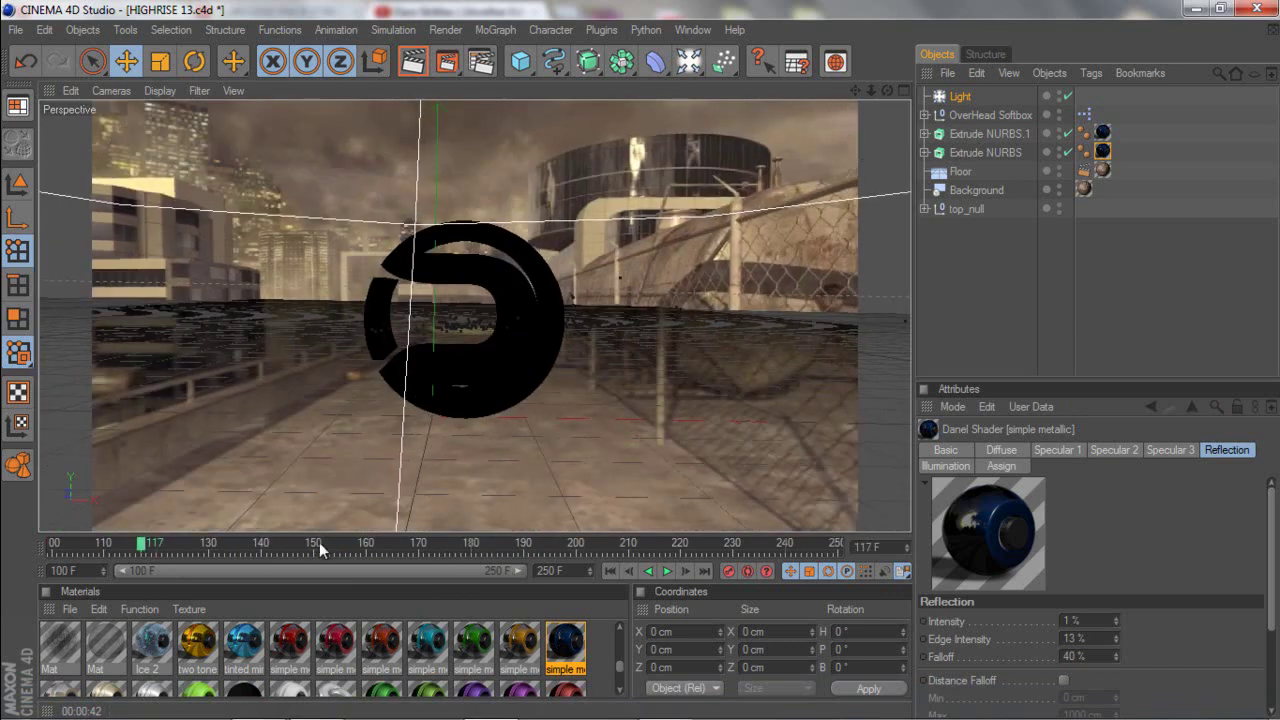
{"action": "left_click_drag", "start_coordinate": [315, 541], "coordinate": [417, 492]}
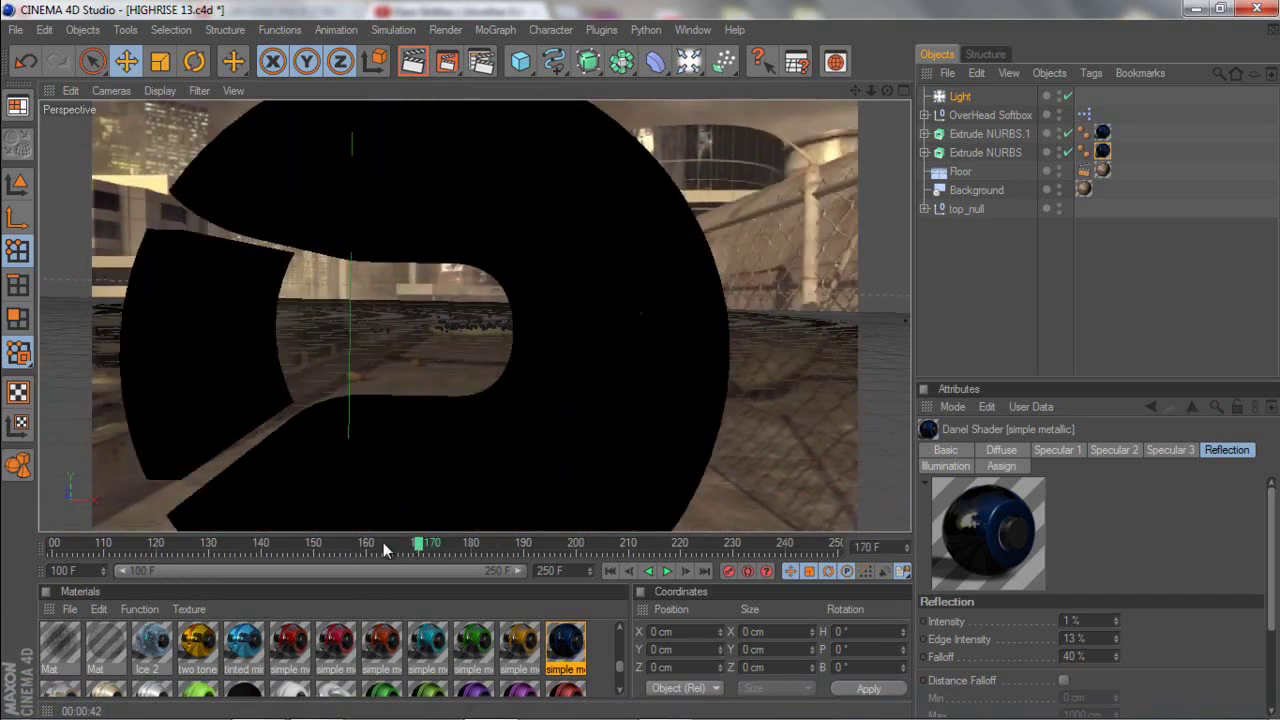
{"action": "left_click_drag", "start_coordinate": [383, 542], "coordinate": [366, 542]}
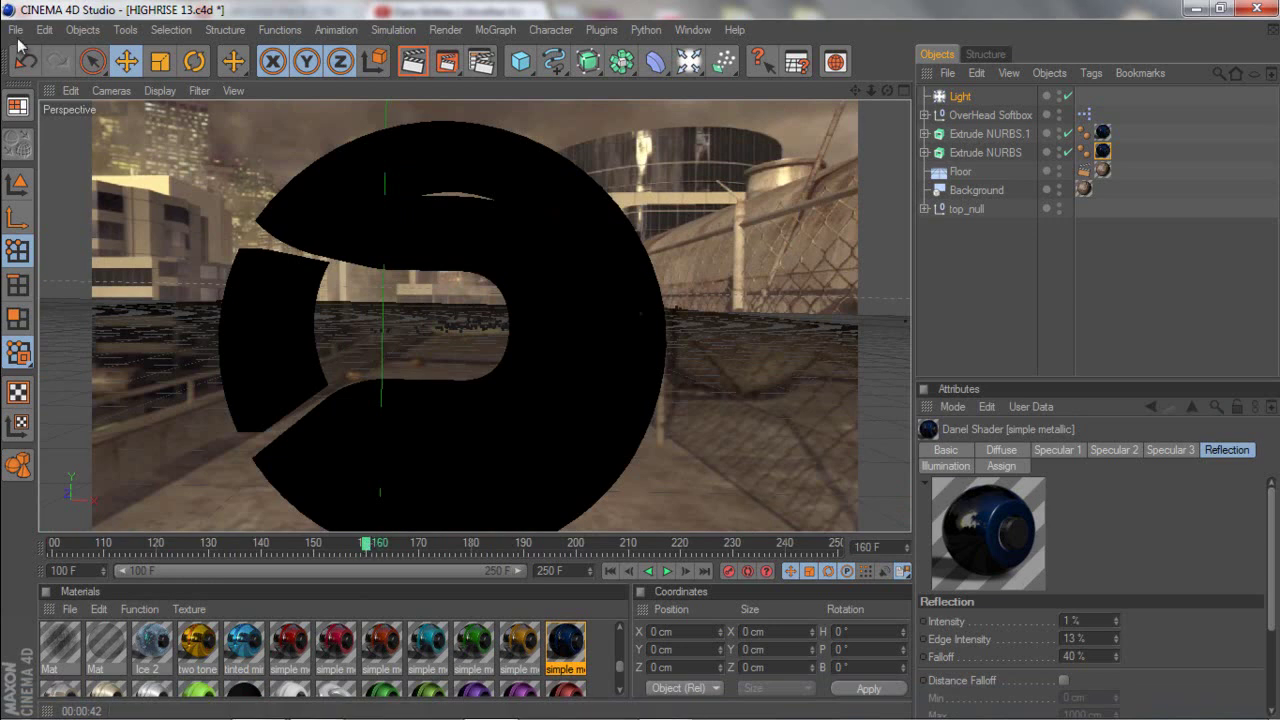
{"action": "mouse_move", "coordinate": [510, 714]}
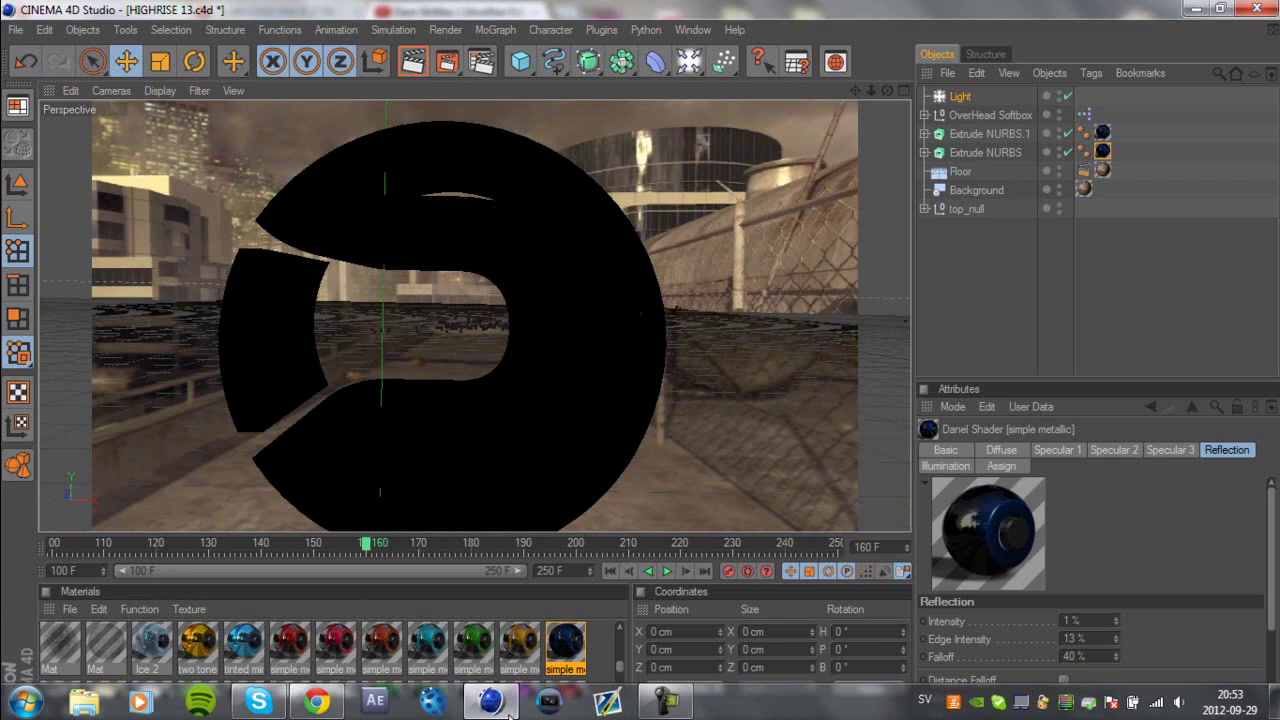
{"action": "left_click", "coordinate": [665, 701]}
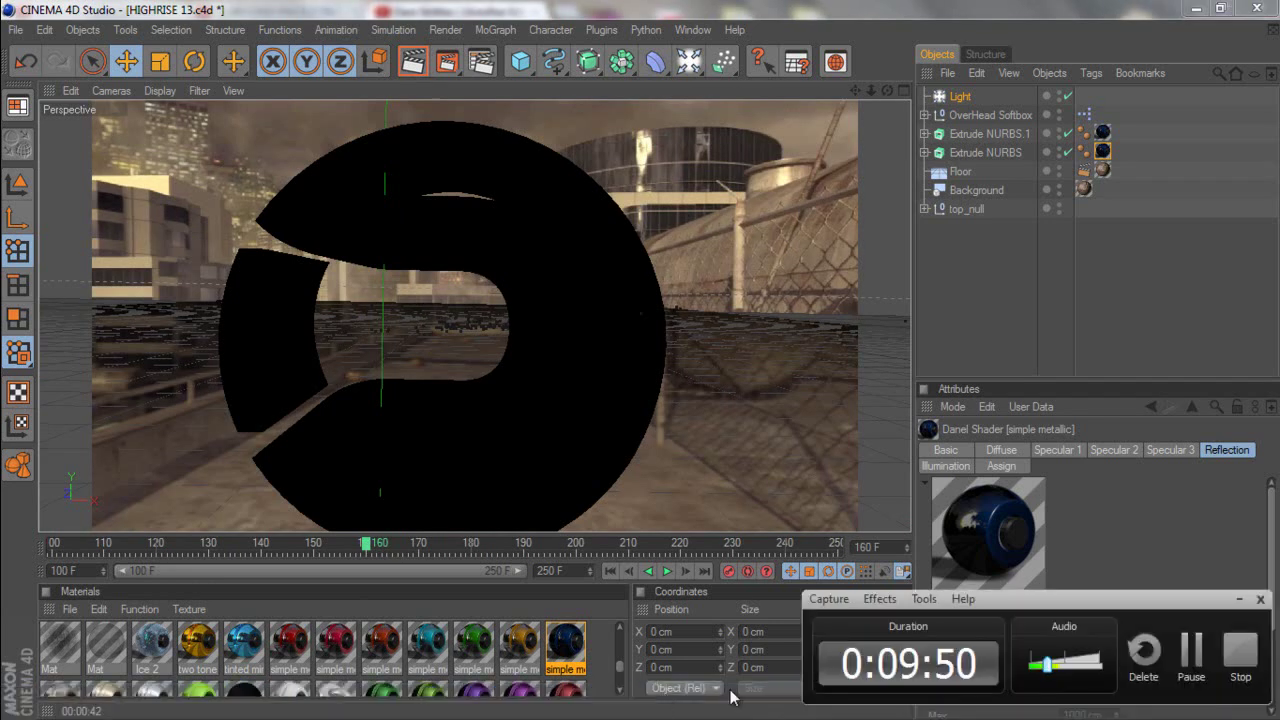